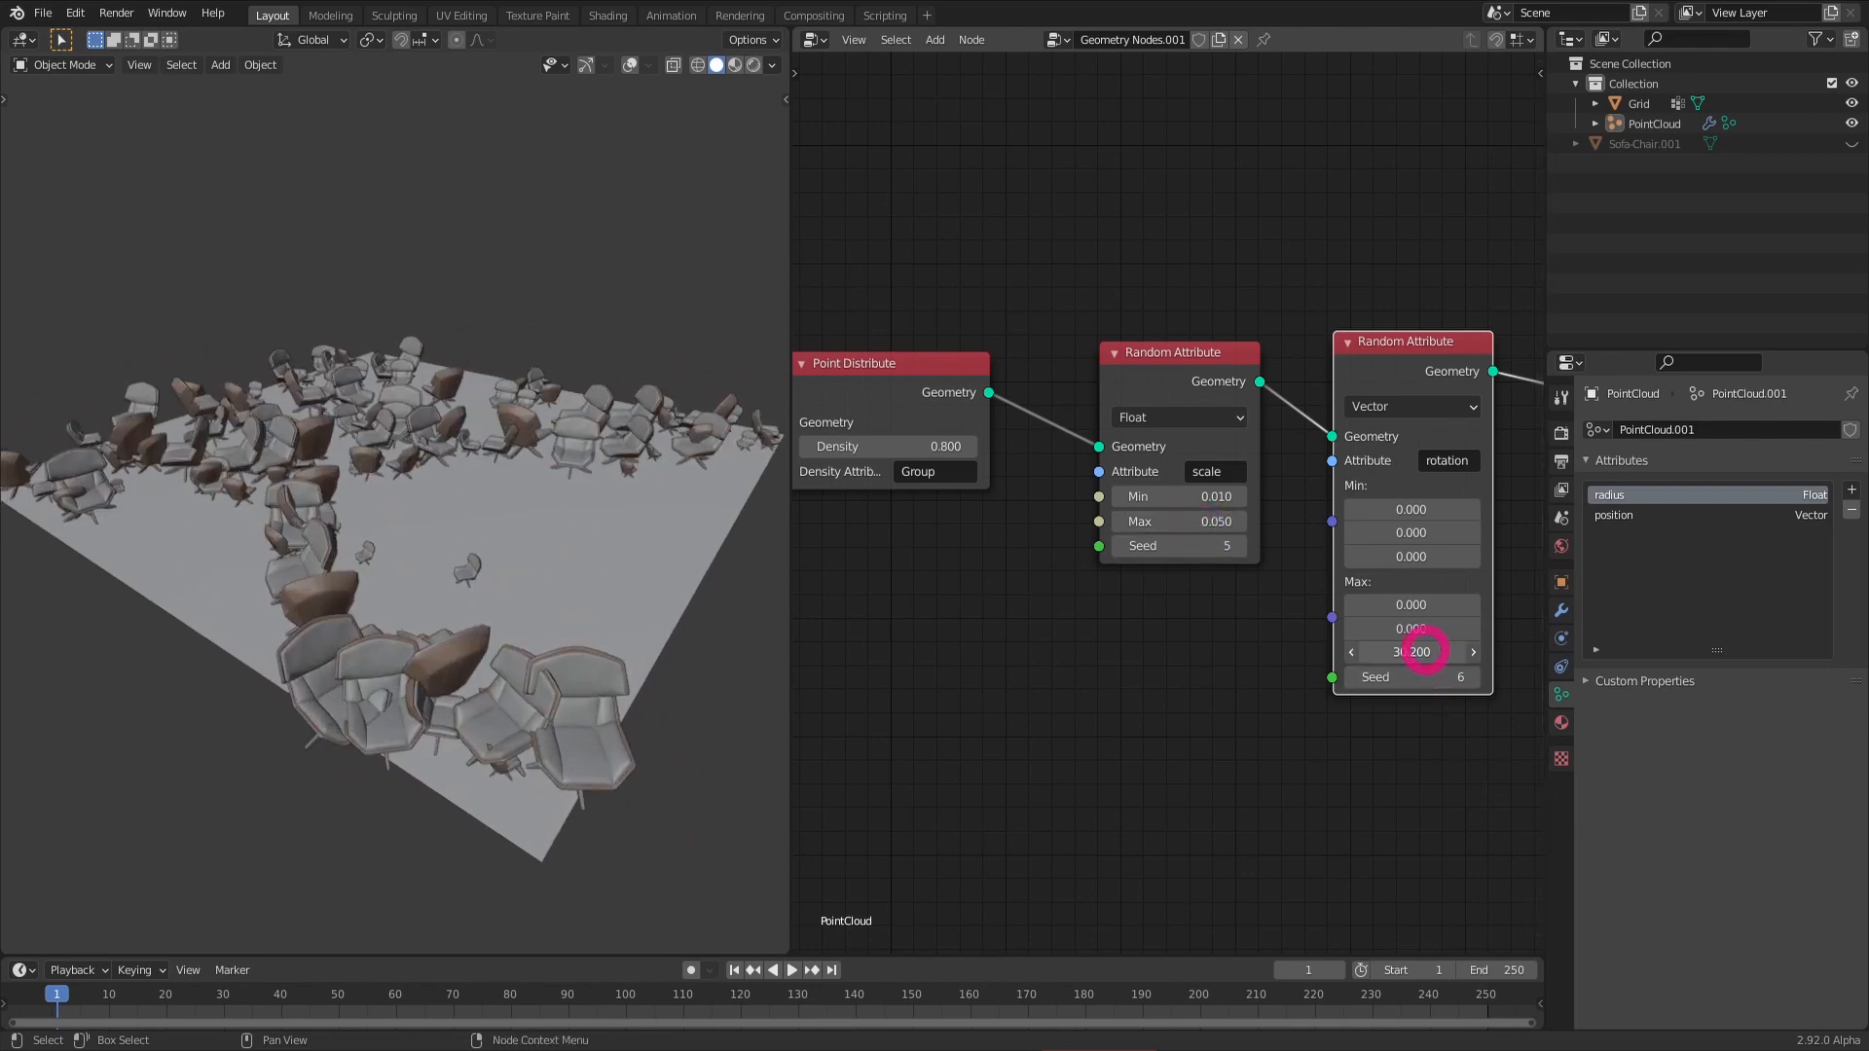
Step: Adjust the maximum Z value of the vector Random Attribute node that drives rotation
mouse_move(1419, 651)
left_mouse_down()
mouse_move(1510, 658)
mouse_move(1327, 646)
mouse_move(1374, 665)
mouse_move(1440, 644)
mouse_move(1447, 665)
left_mouse_up()
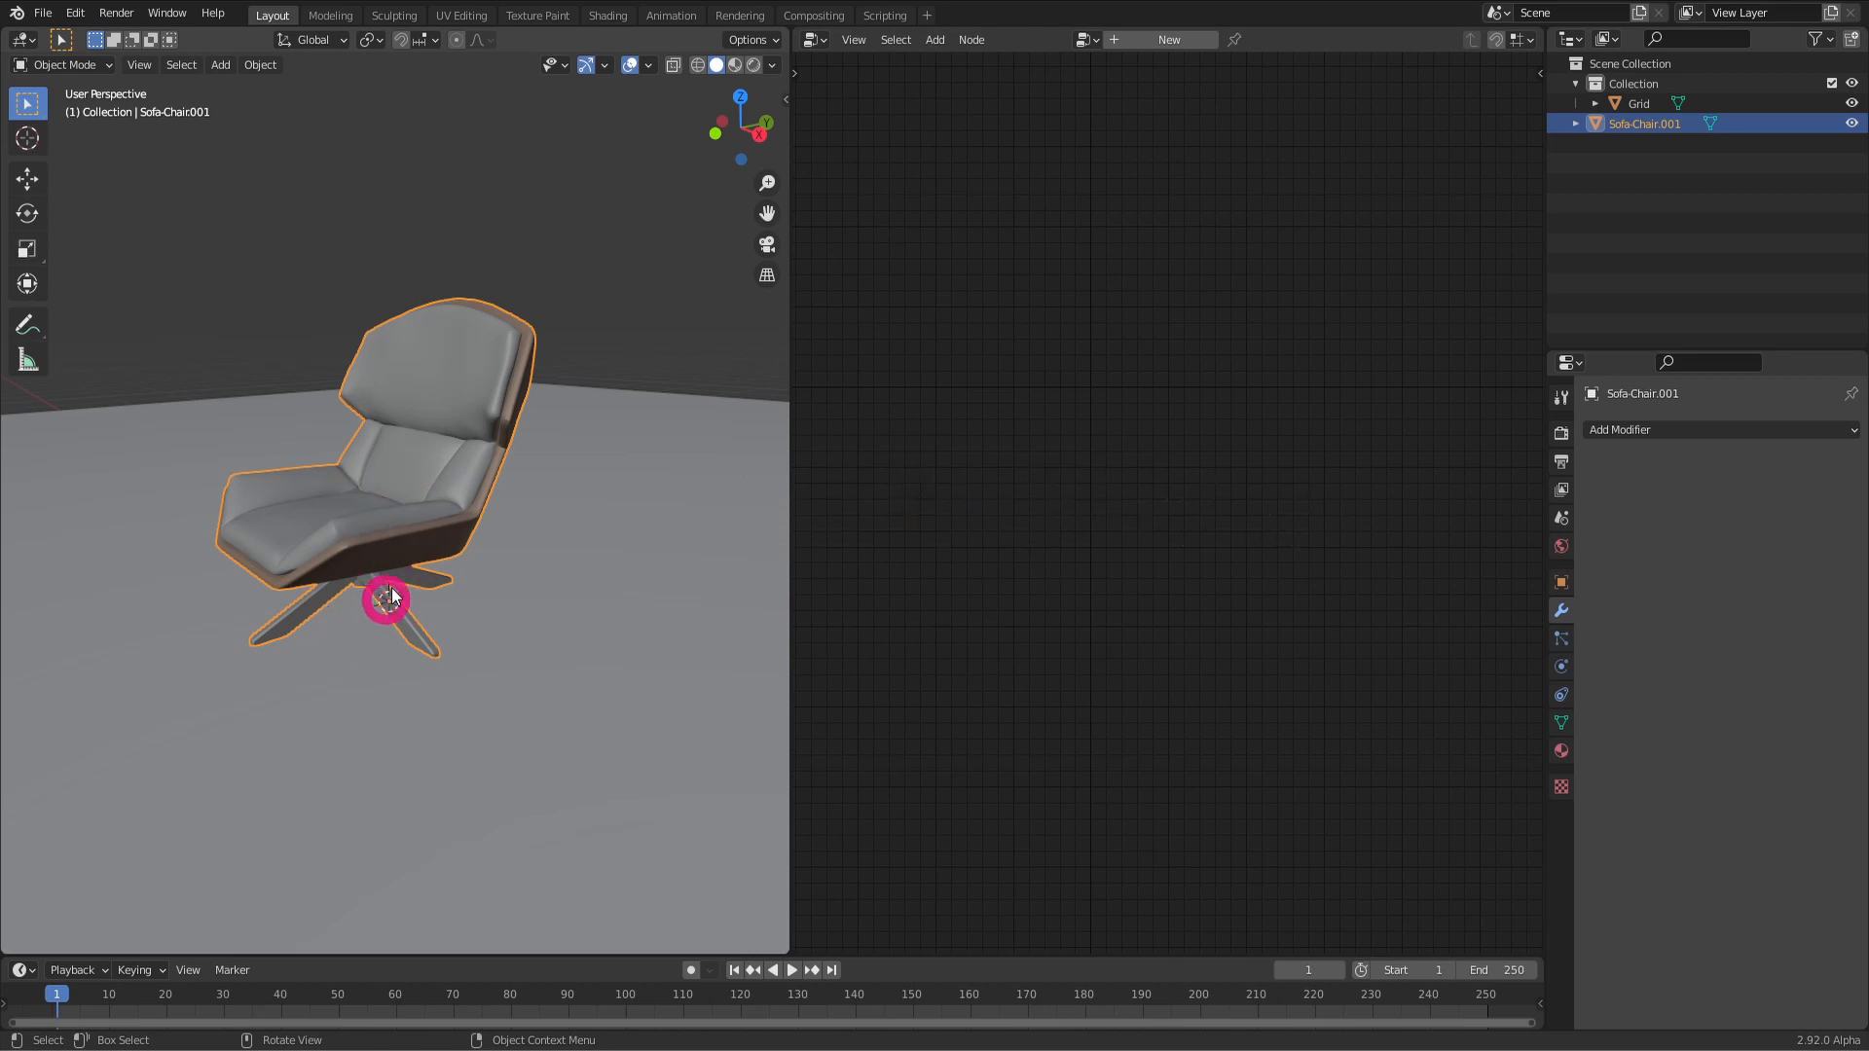
Step: Add a point cloud object to the scene and give it a Geometry Nodes modifier
scroll(477, 555, "down", 5)
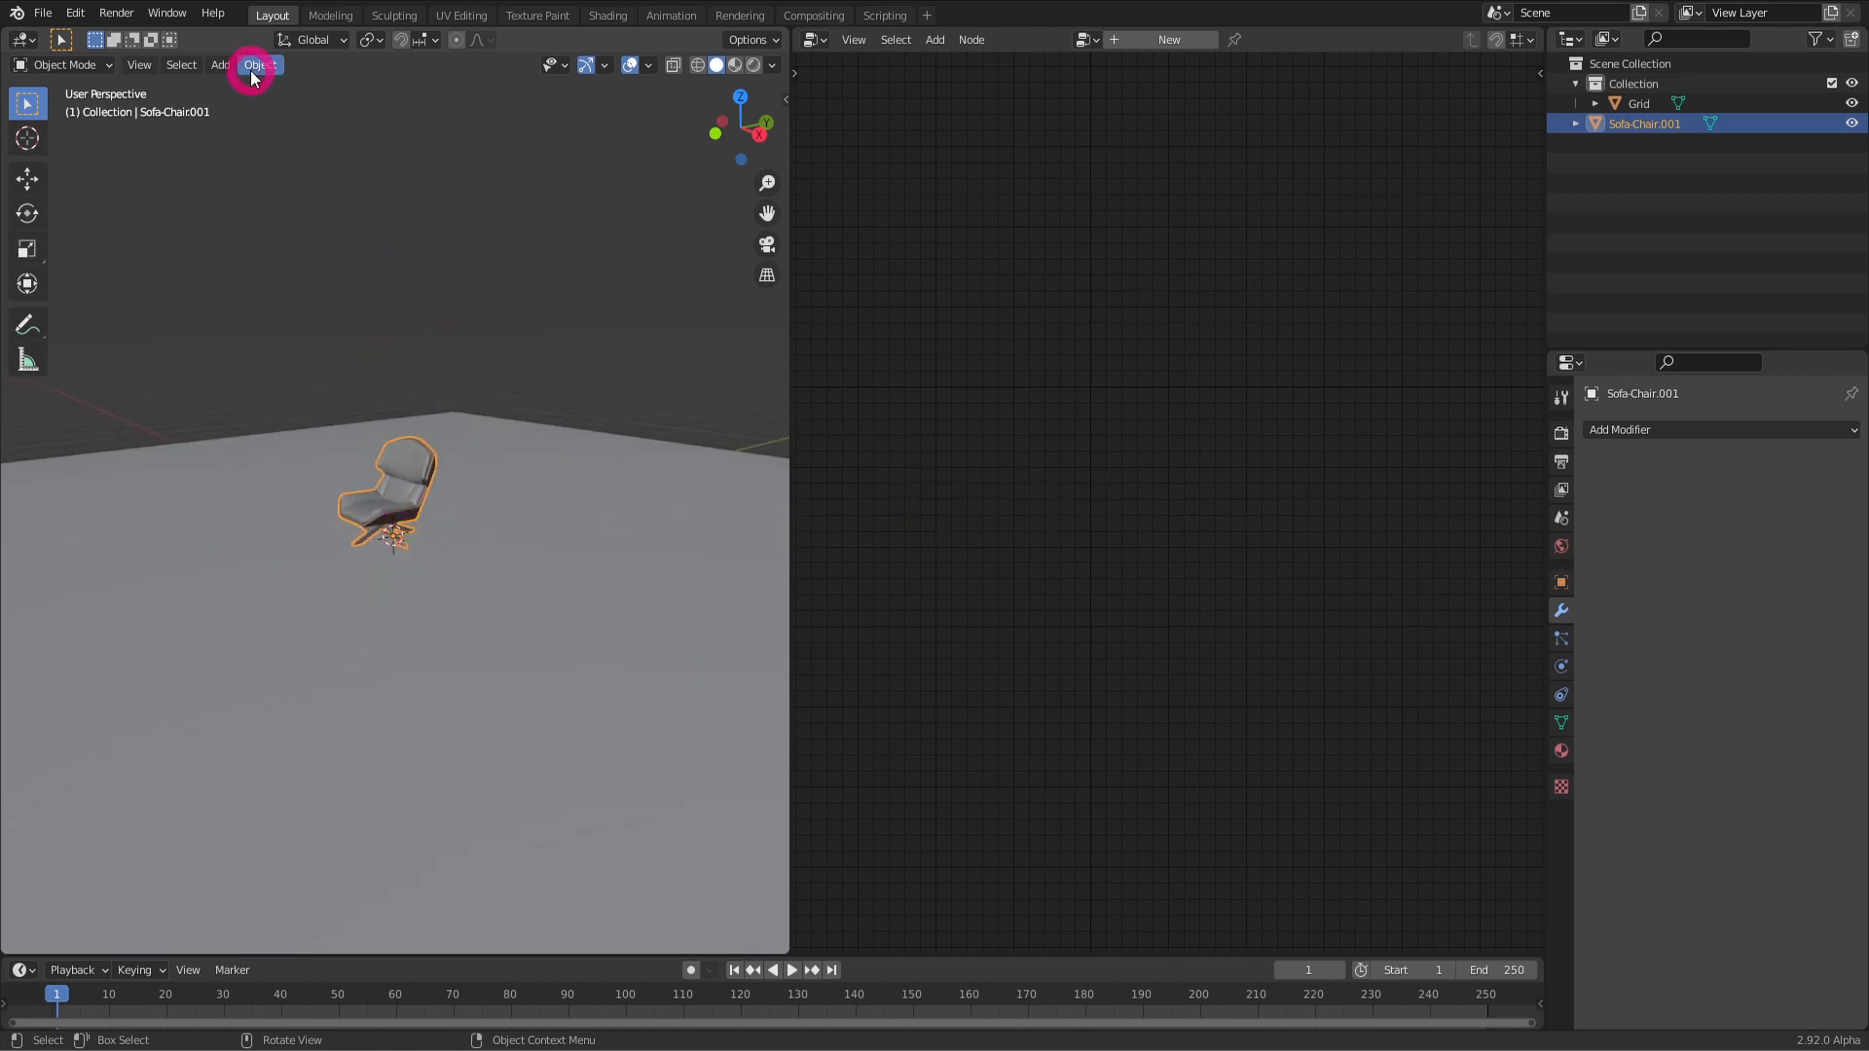
left_click(224, 66)
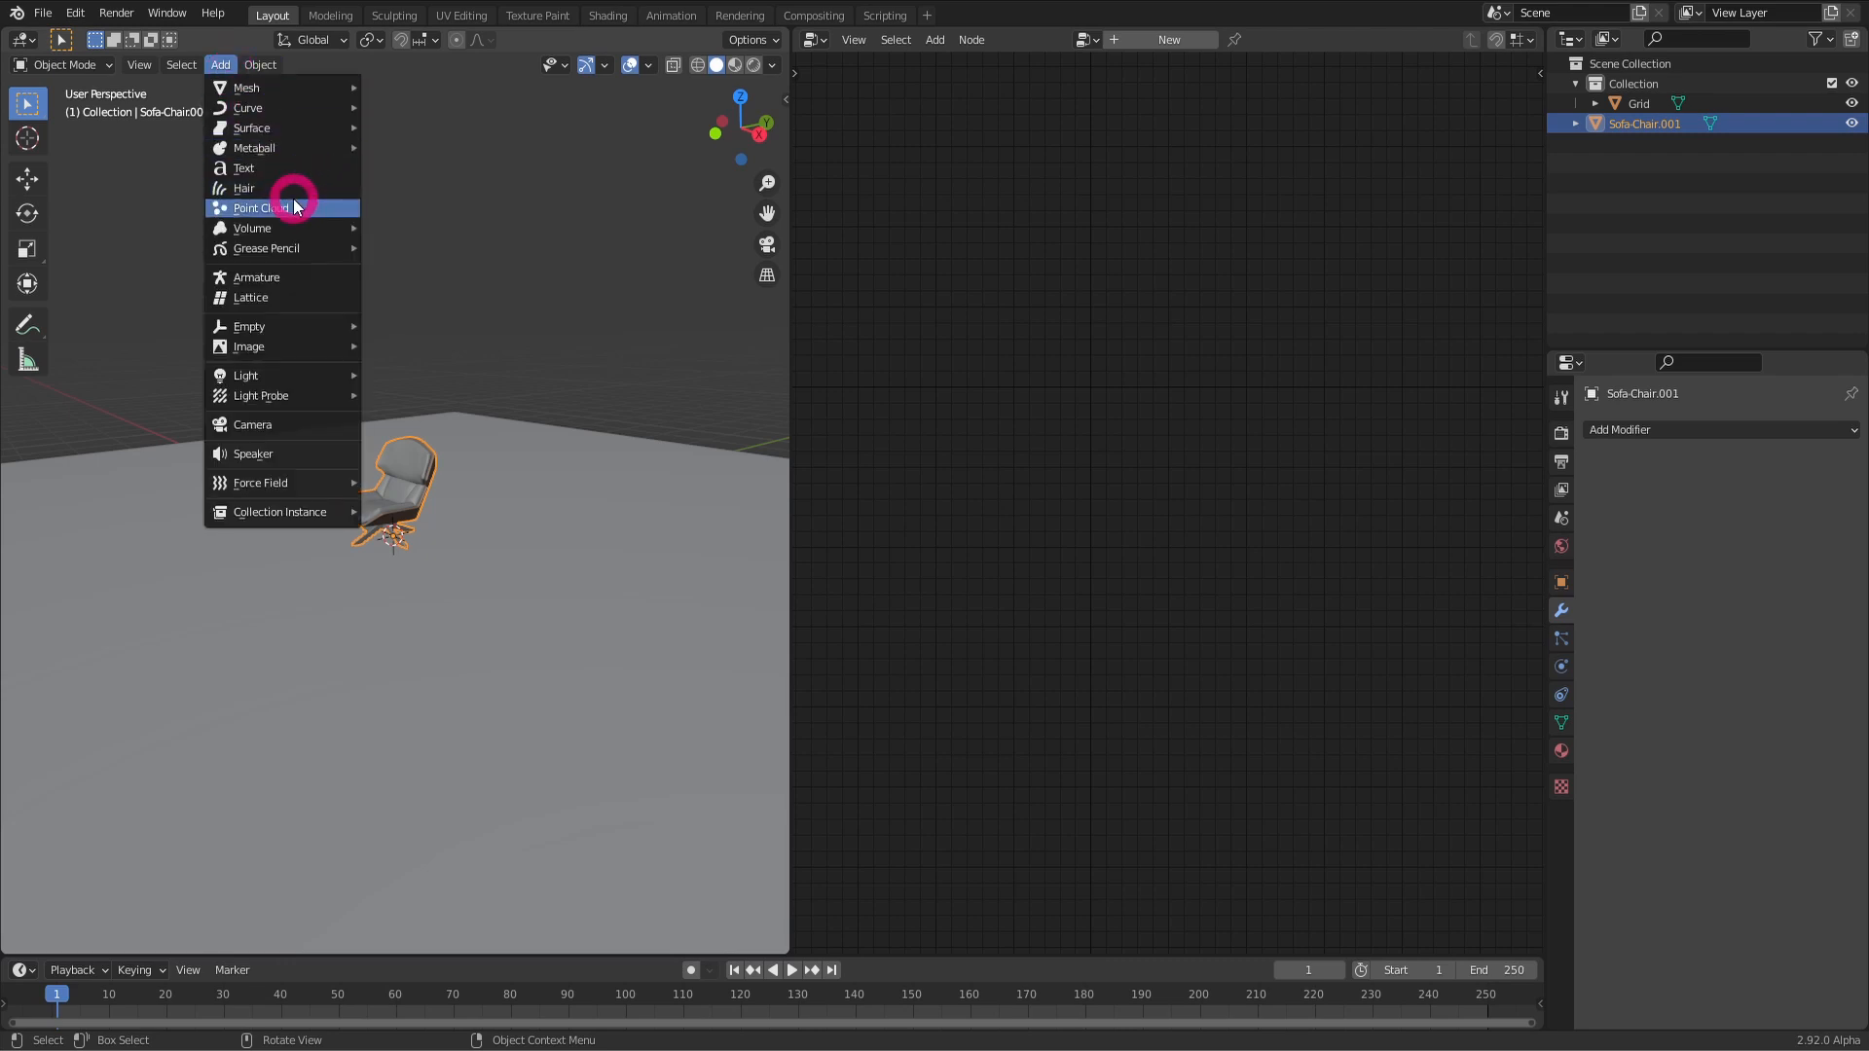
left_click(307, 209)
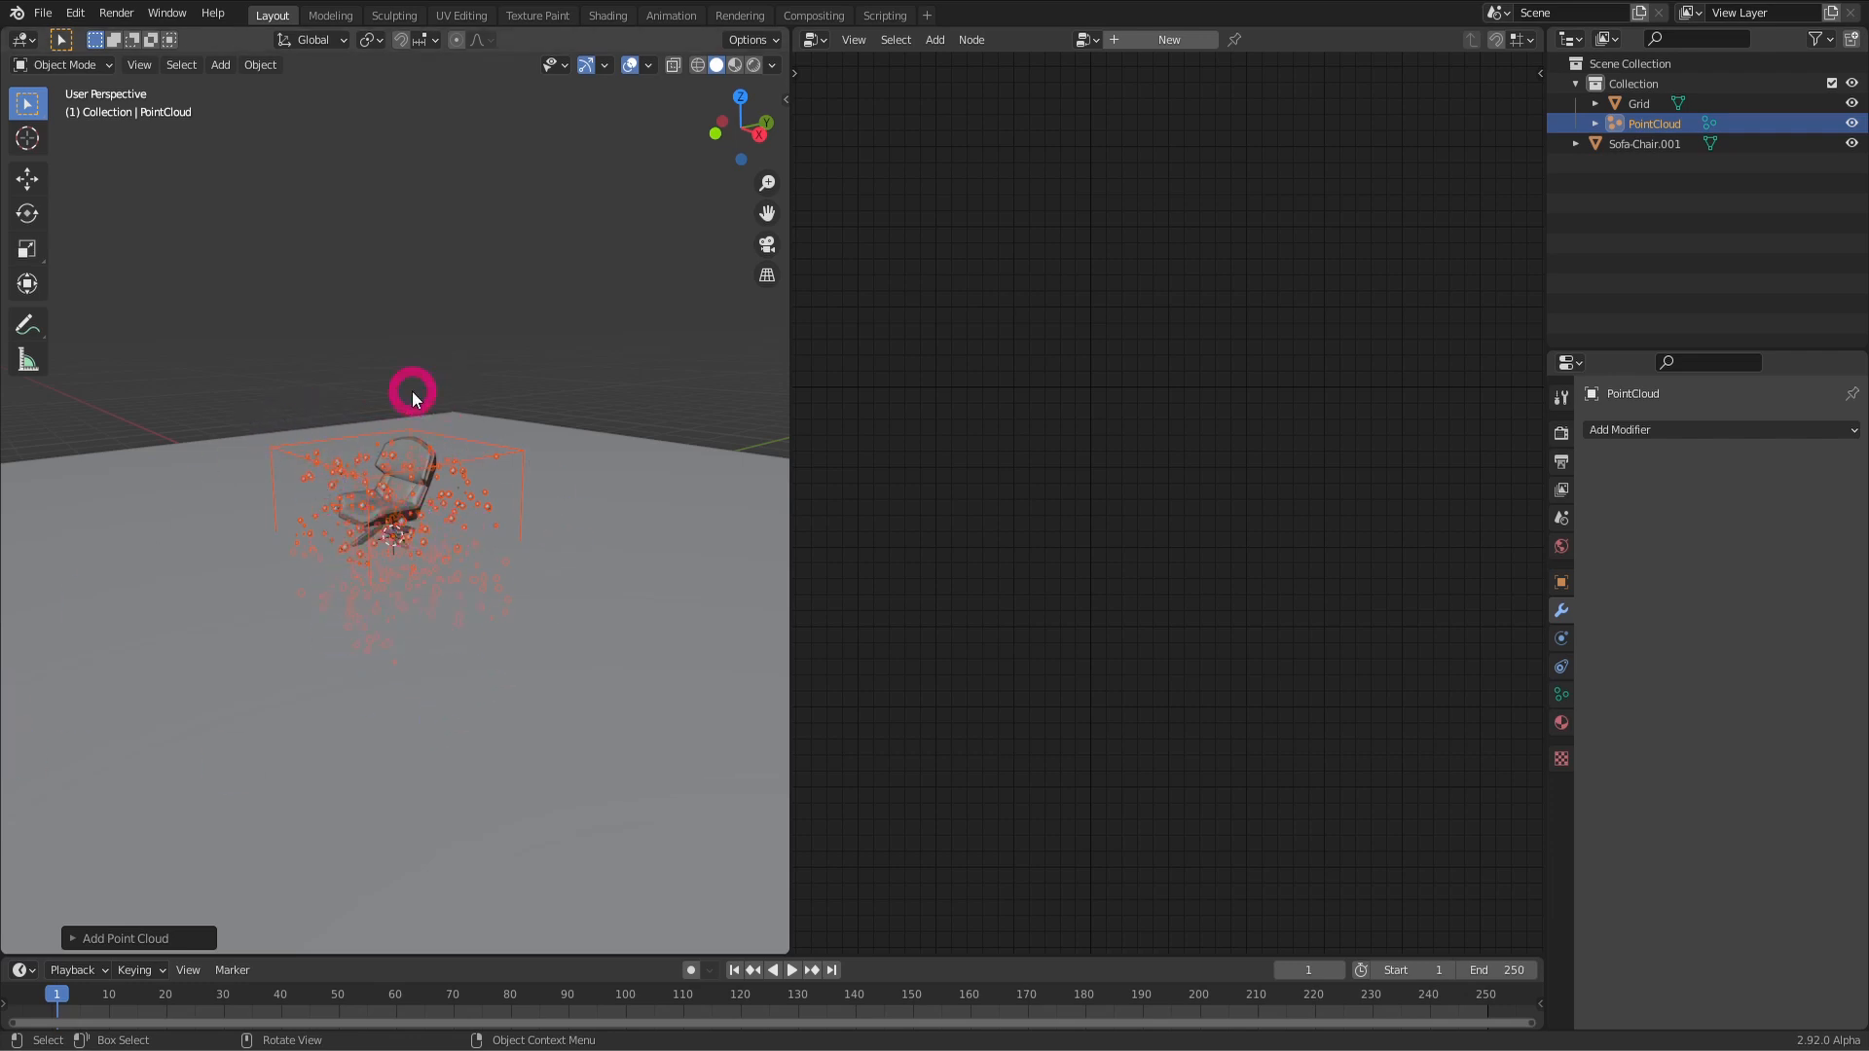
left_click(1668, 428)
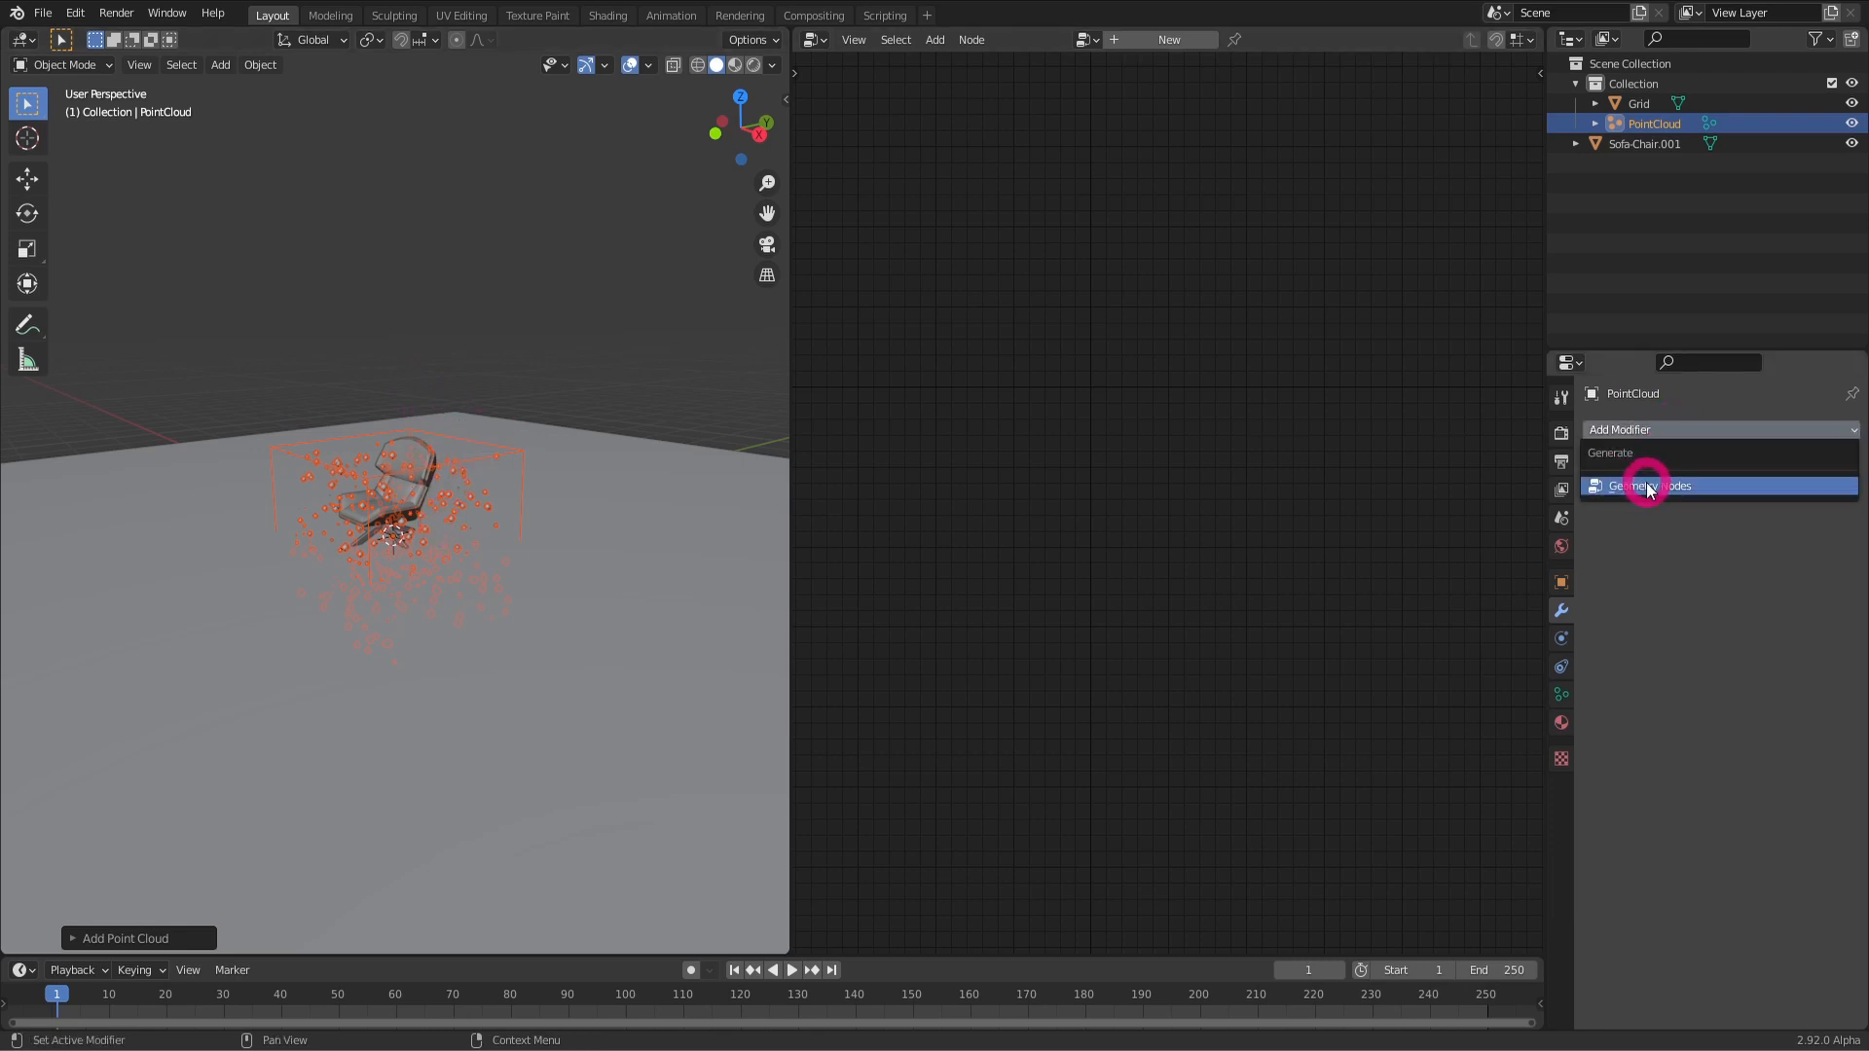
left_click(1645, 486)
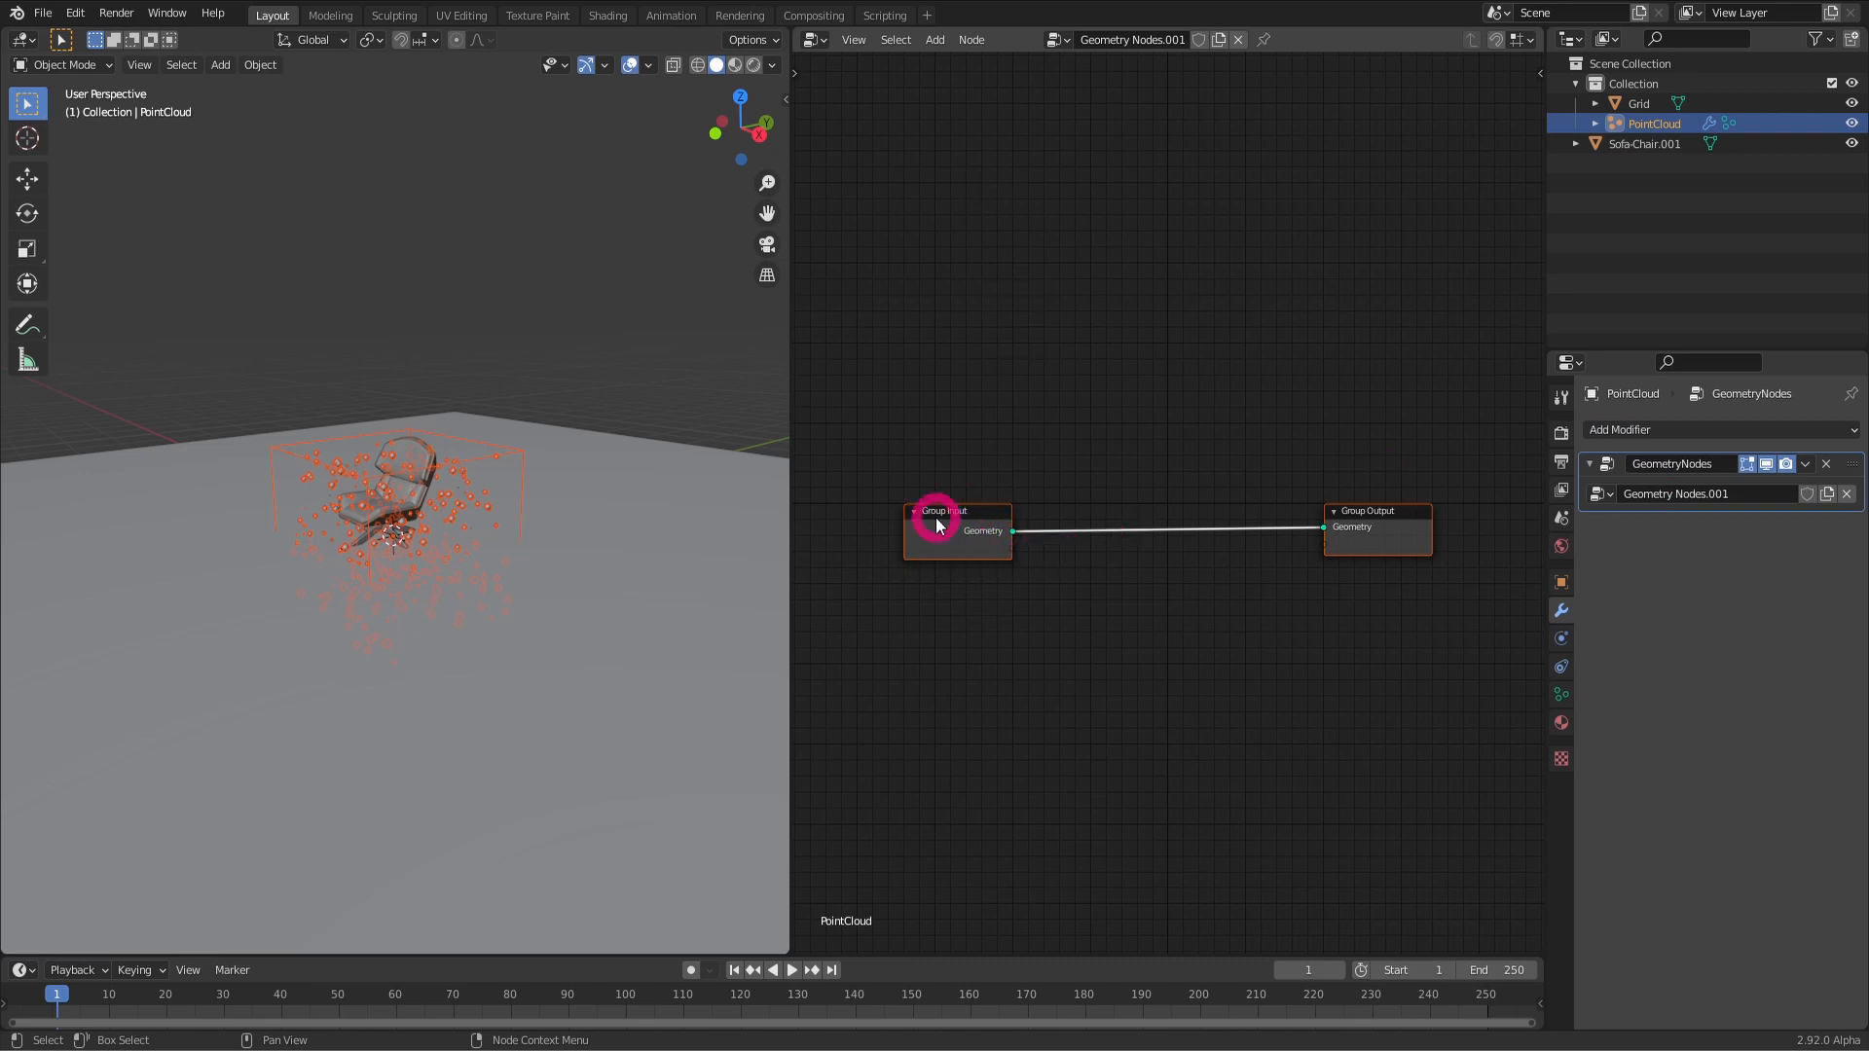
Step: Add an Object Info node below the Group Input node
middle_click_drag(1234, 529, 1228, 422)
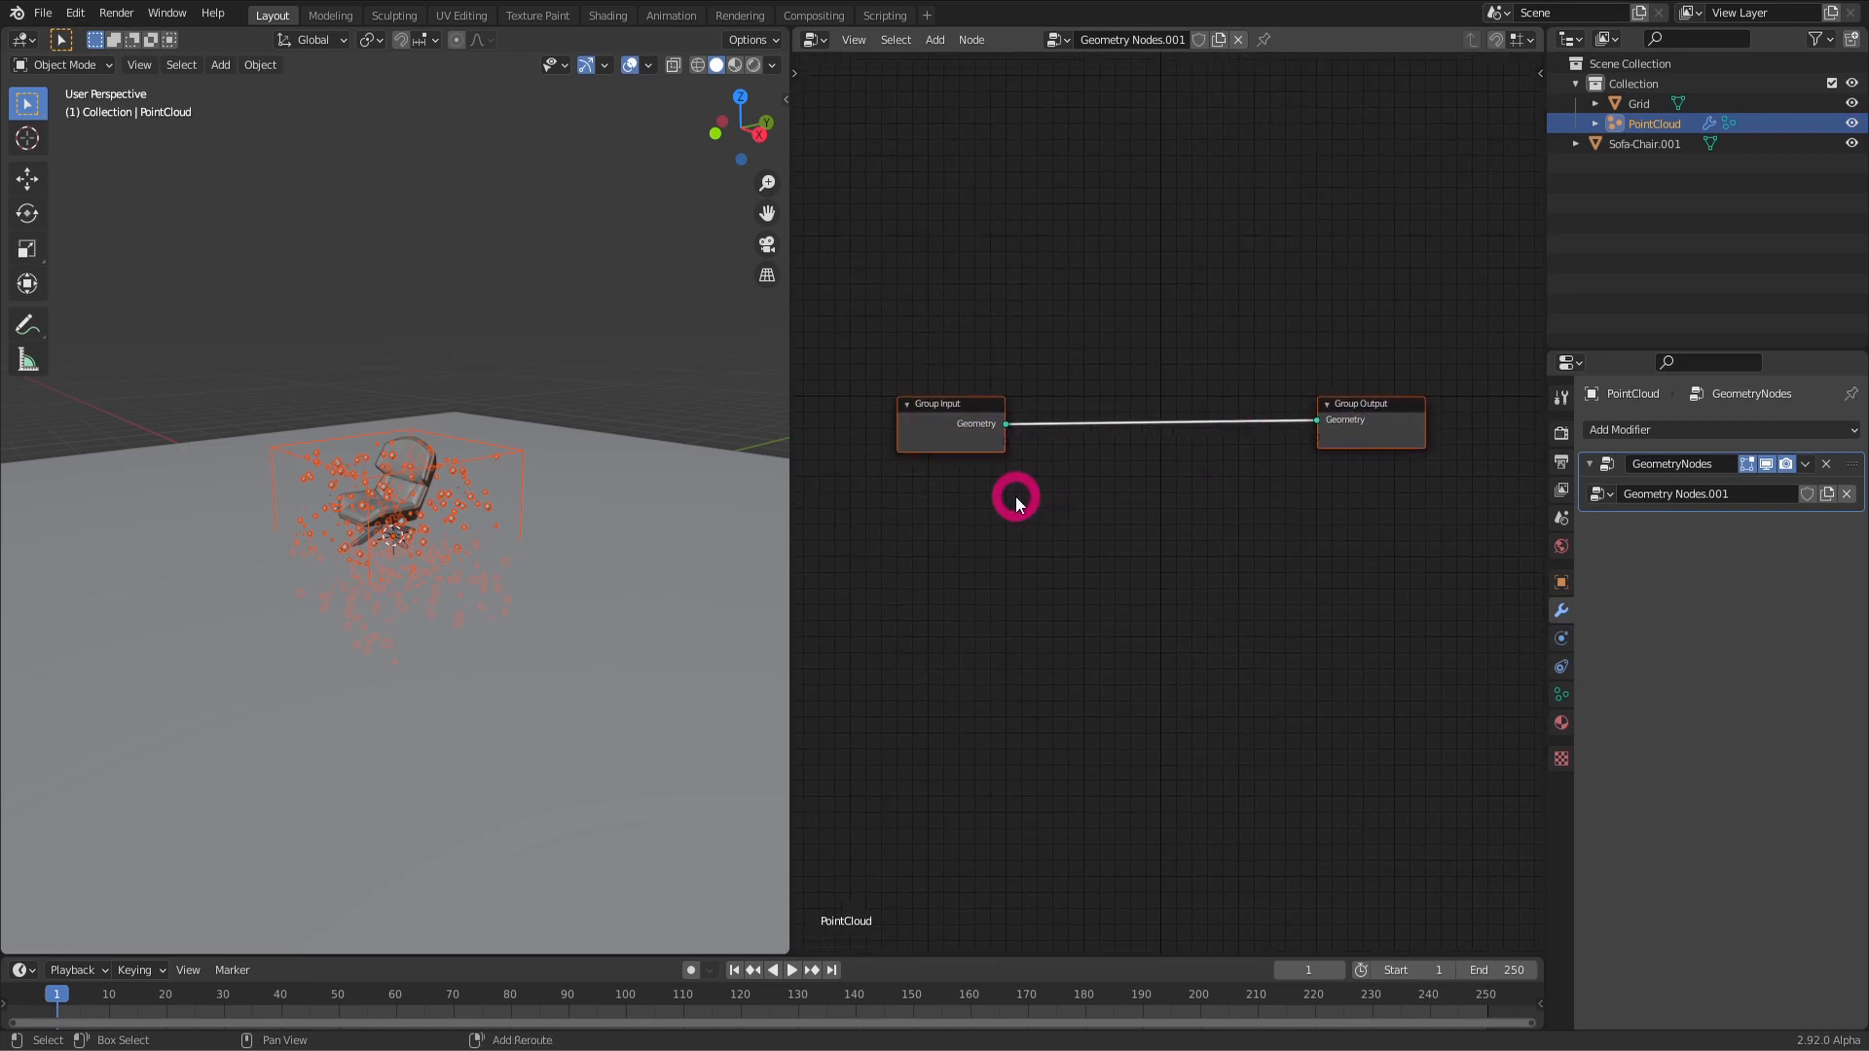
key("shift+a")
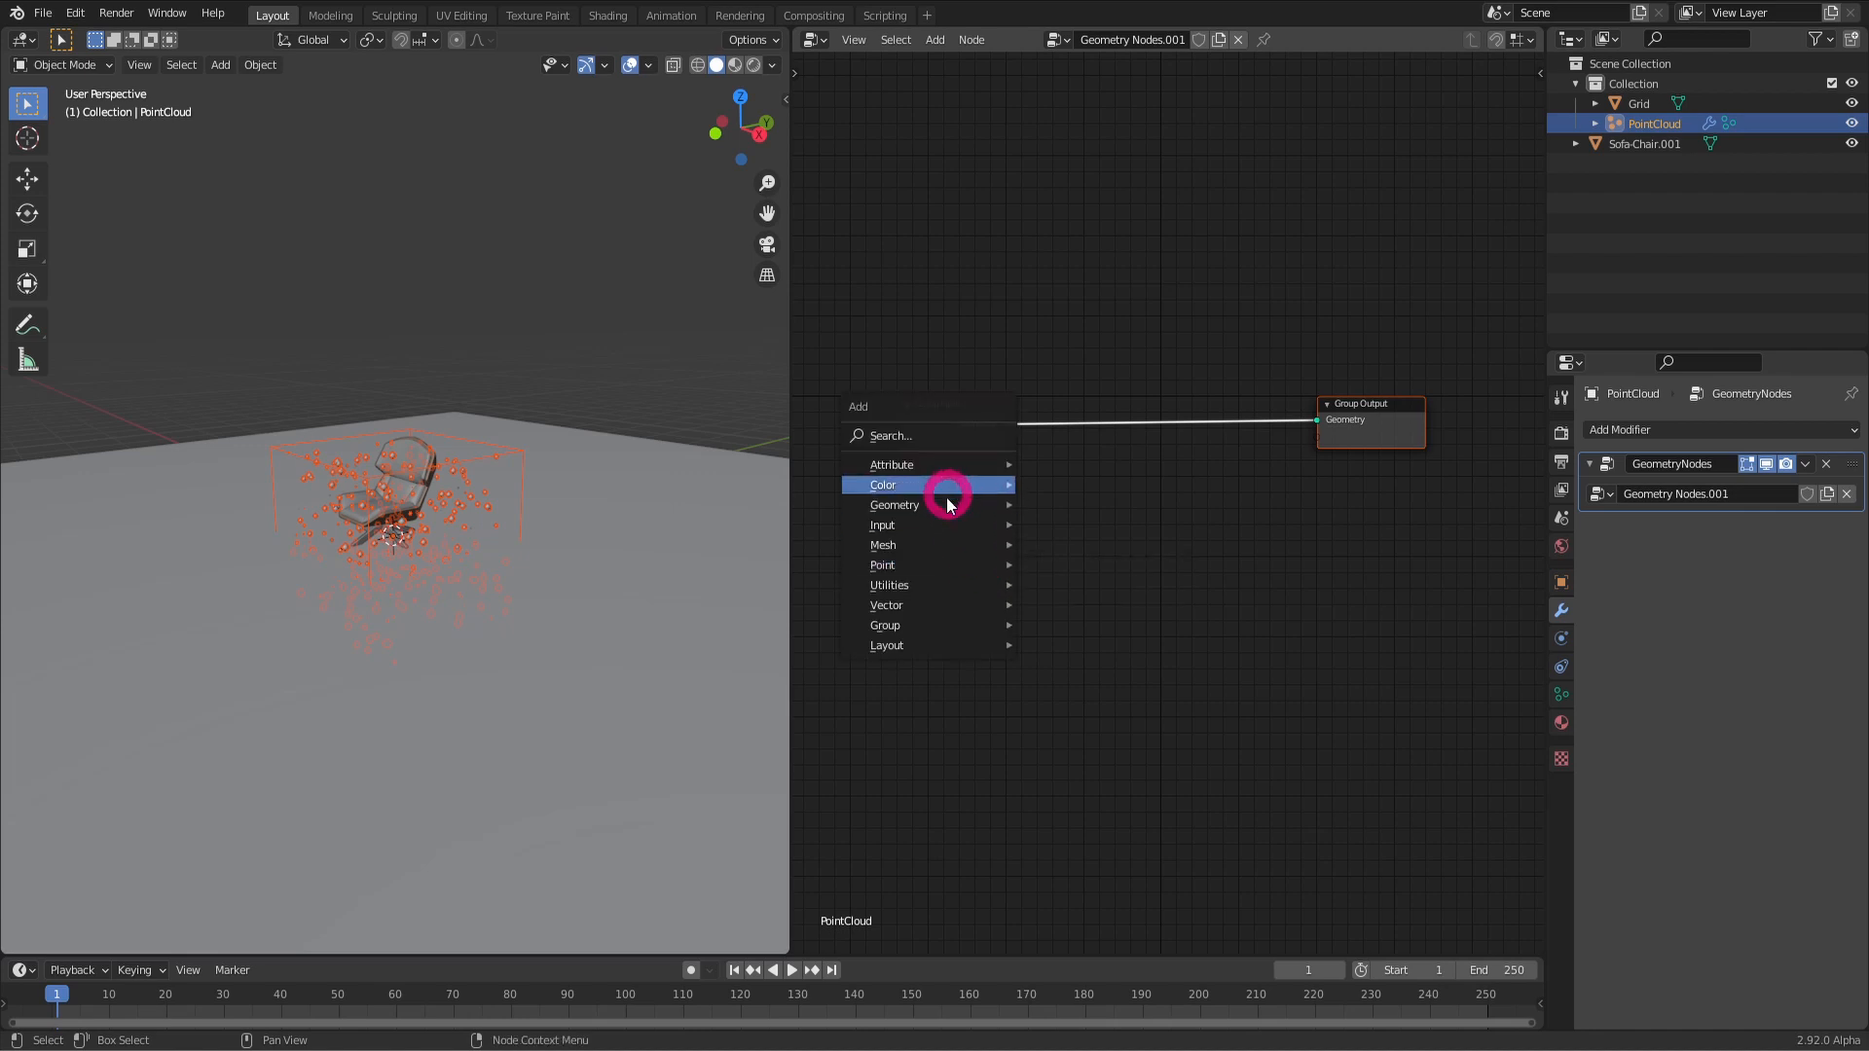
mouse_move(946, 506)
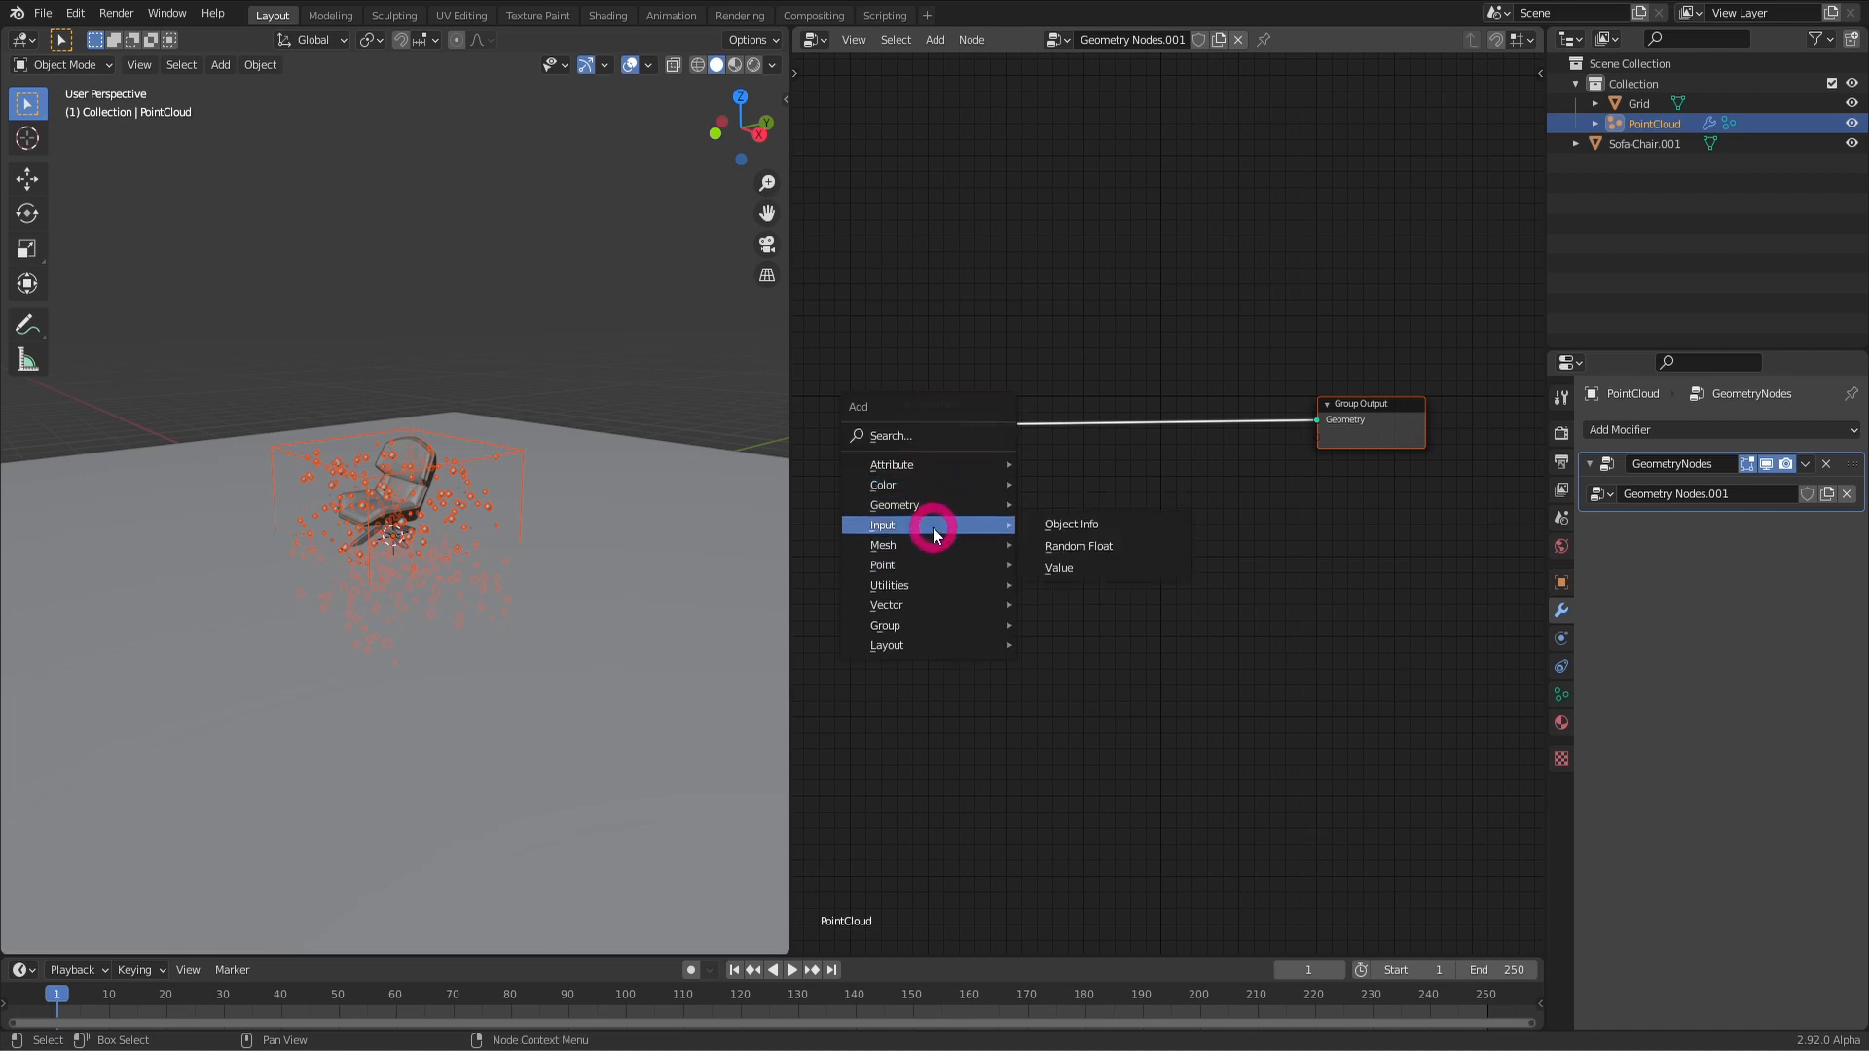
left_click(1102, 529)
left_click(909, 500)
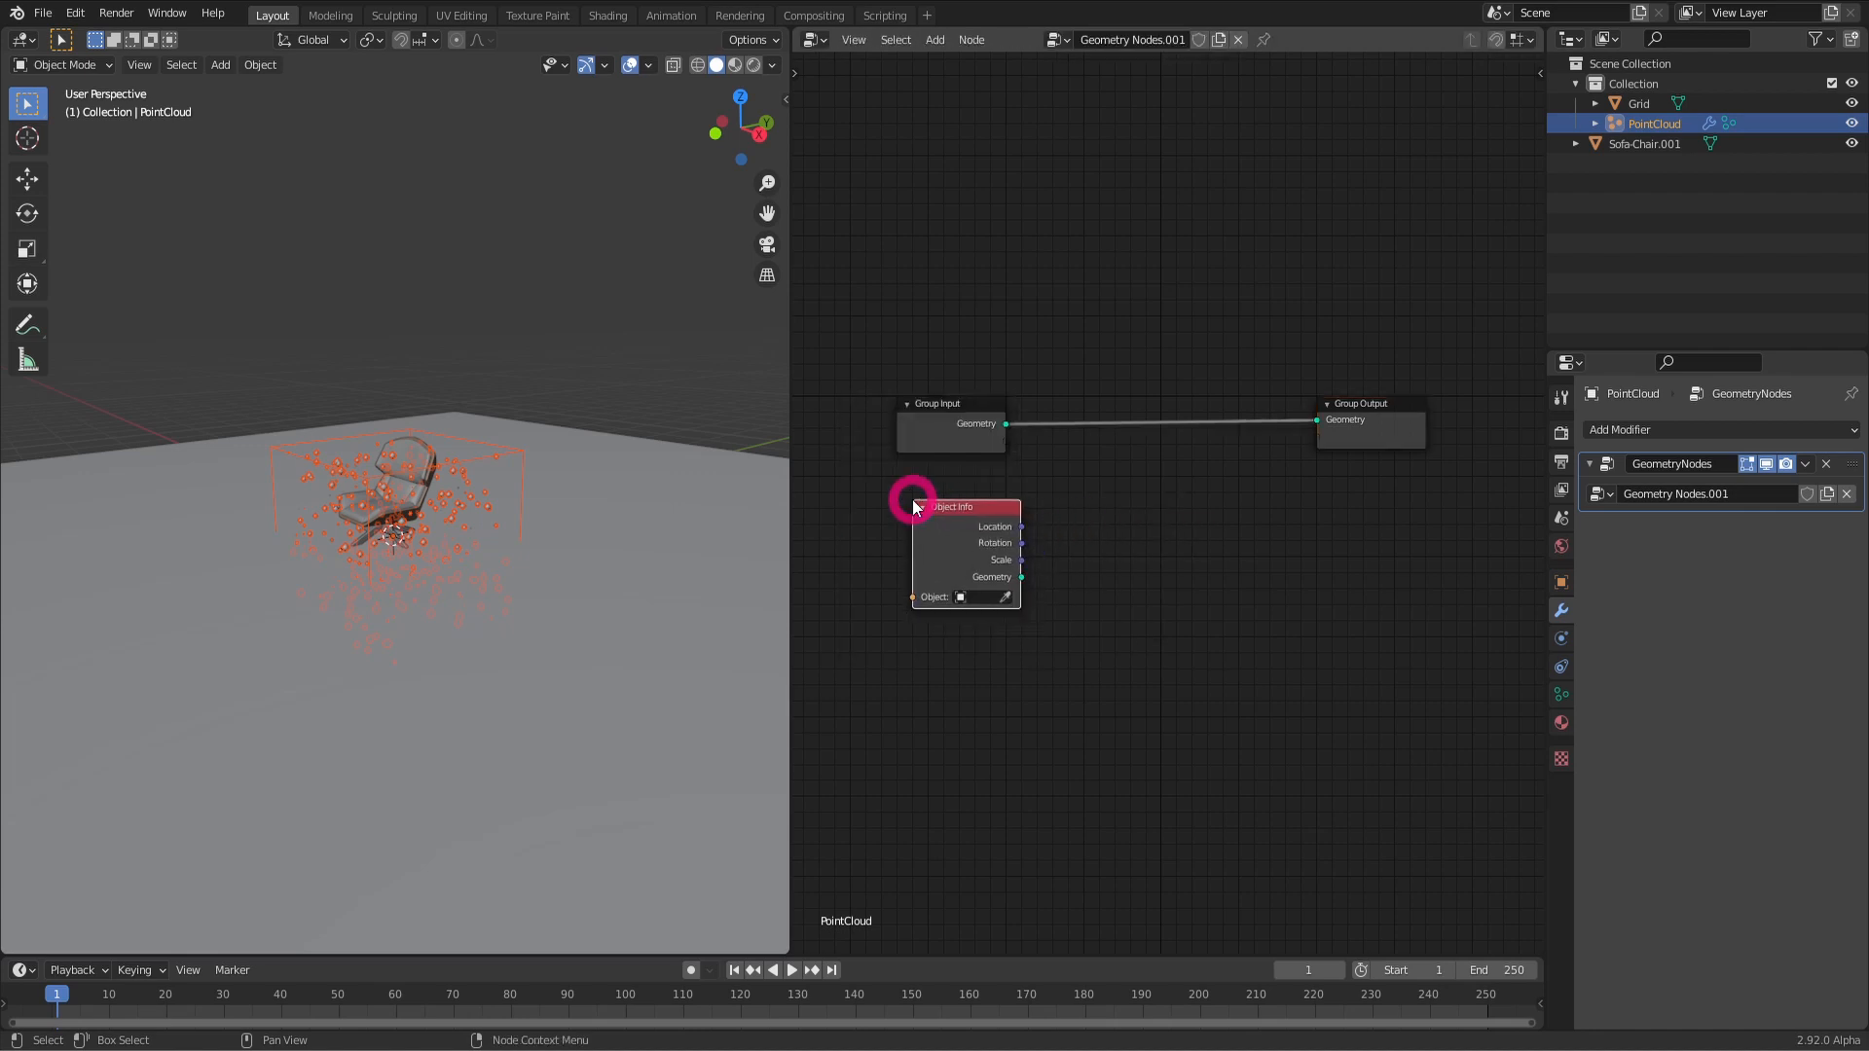
Step: Set Grid as the object of the point cloud's Object Info node
scroll(942, 621, "up", 2)
middle_click_drag(942, 621, 1007, 602)
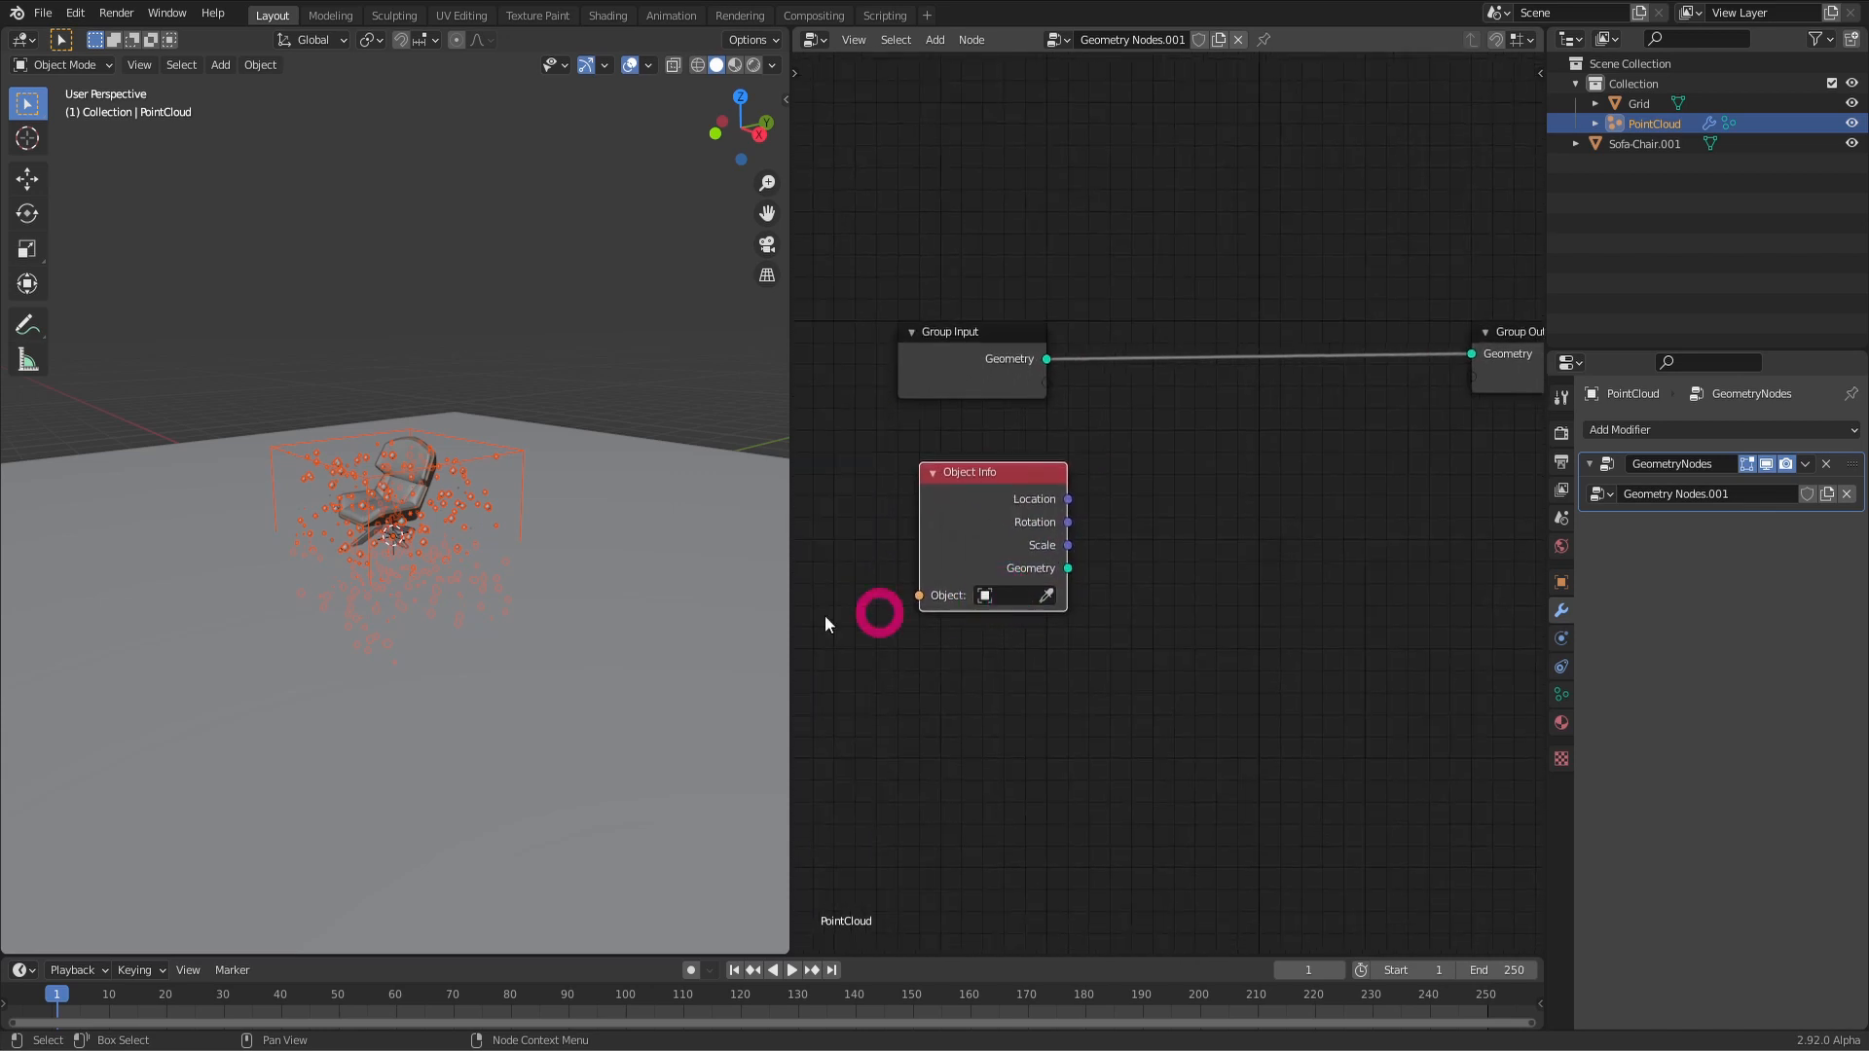
left_click(687, 499)
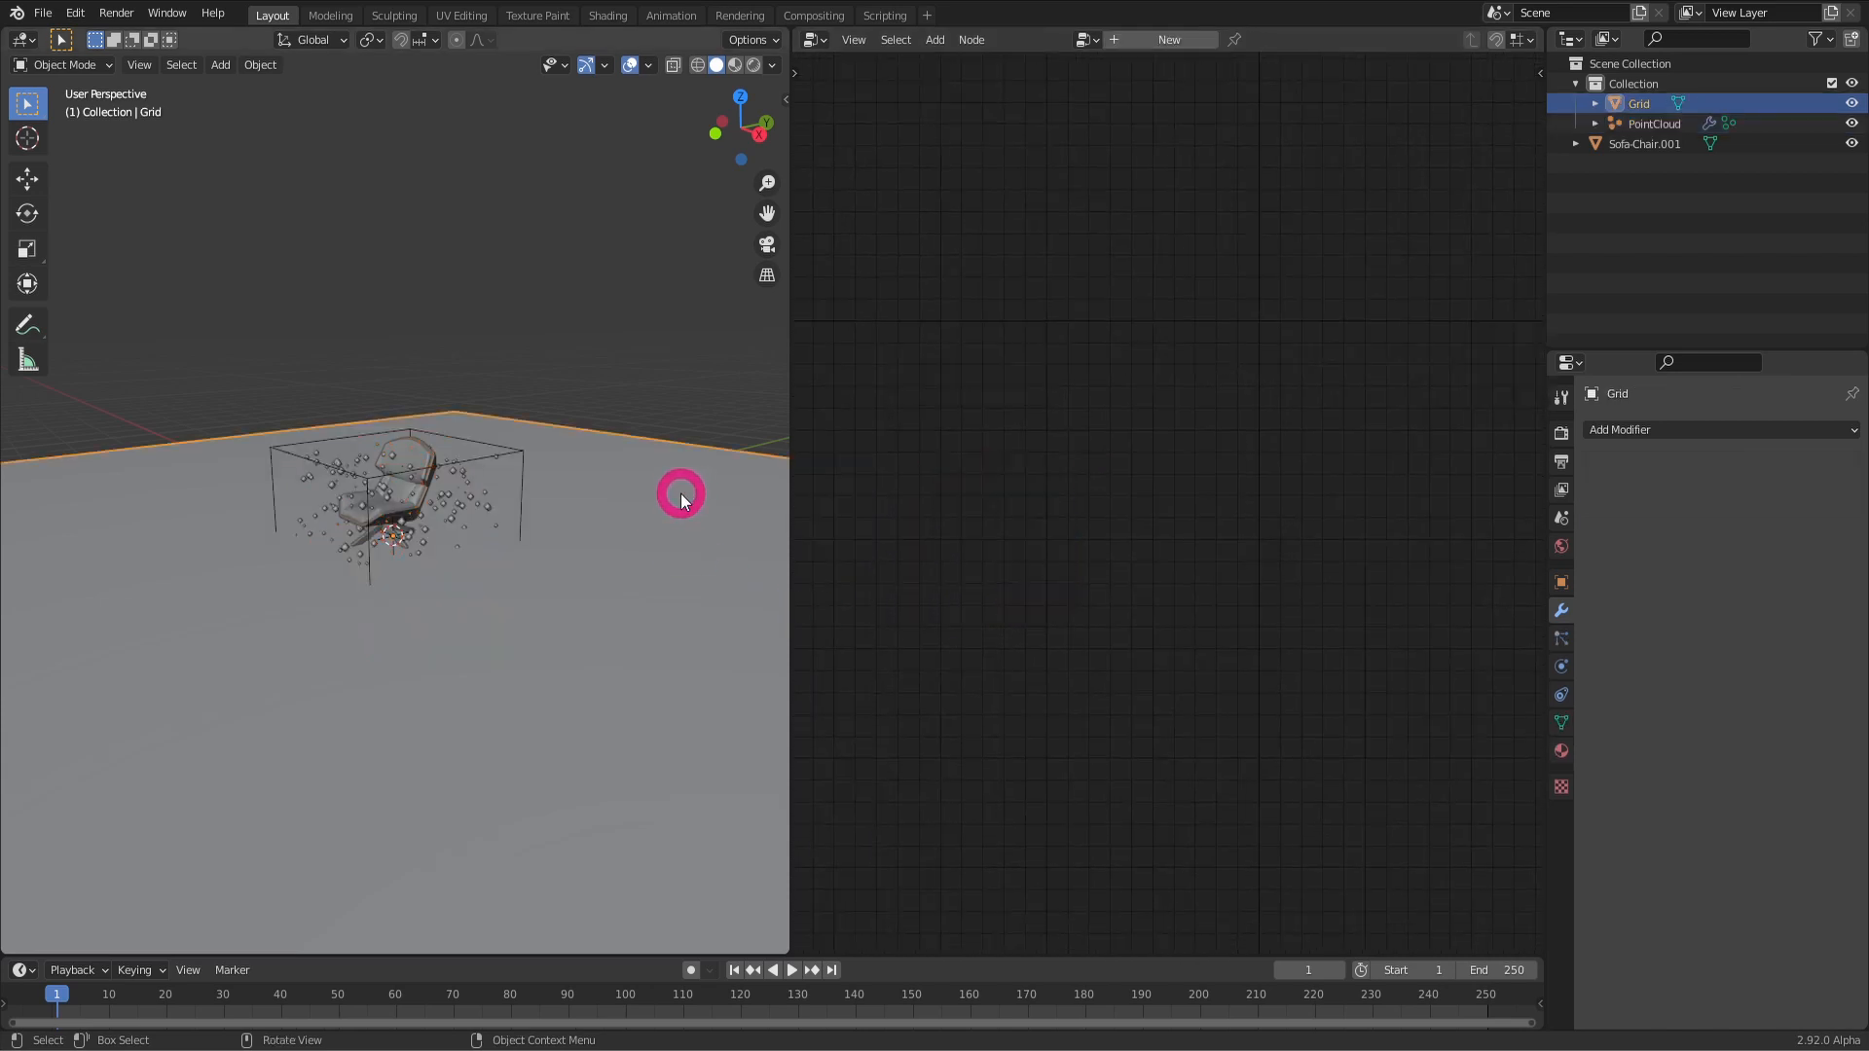
left_click(470, 455)
left_click(1017, 597)
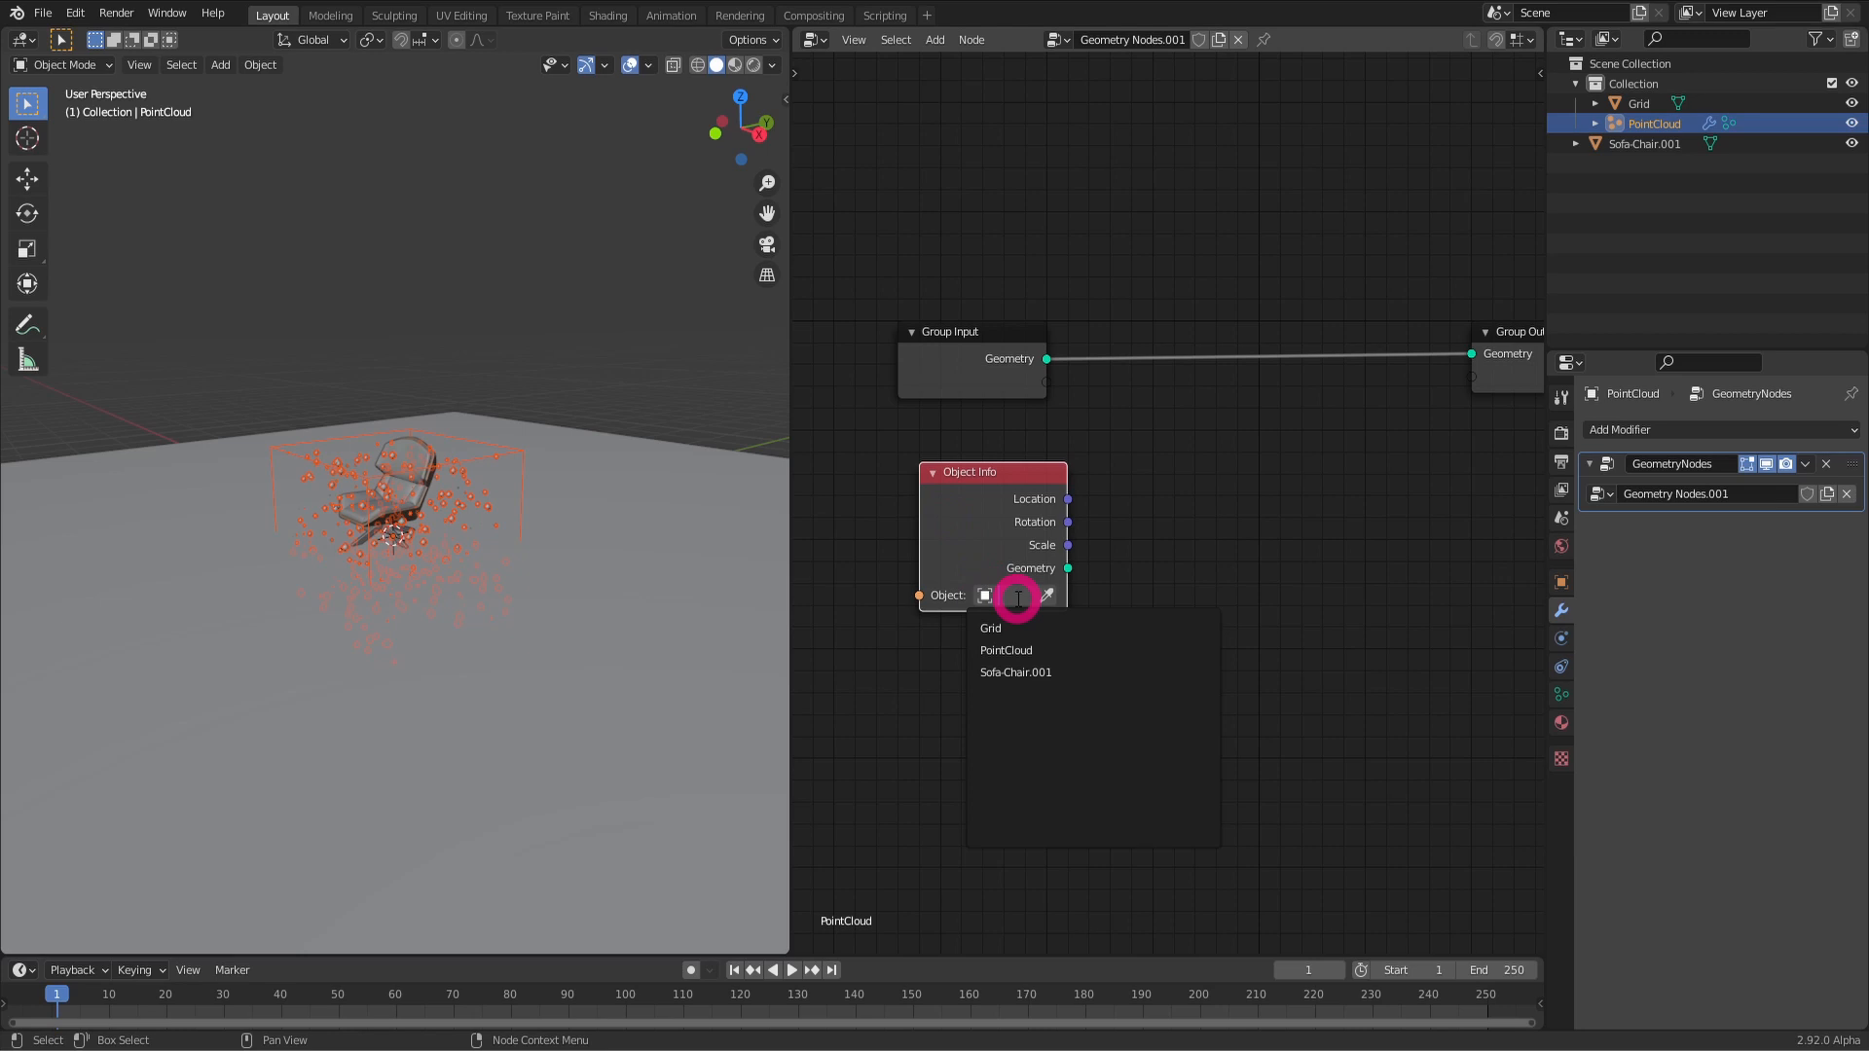
left_click(1034, 628)
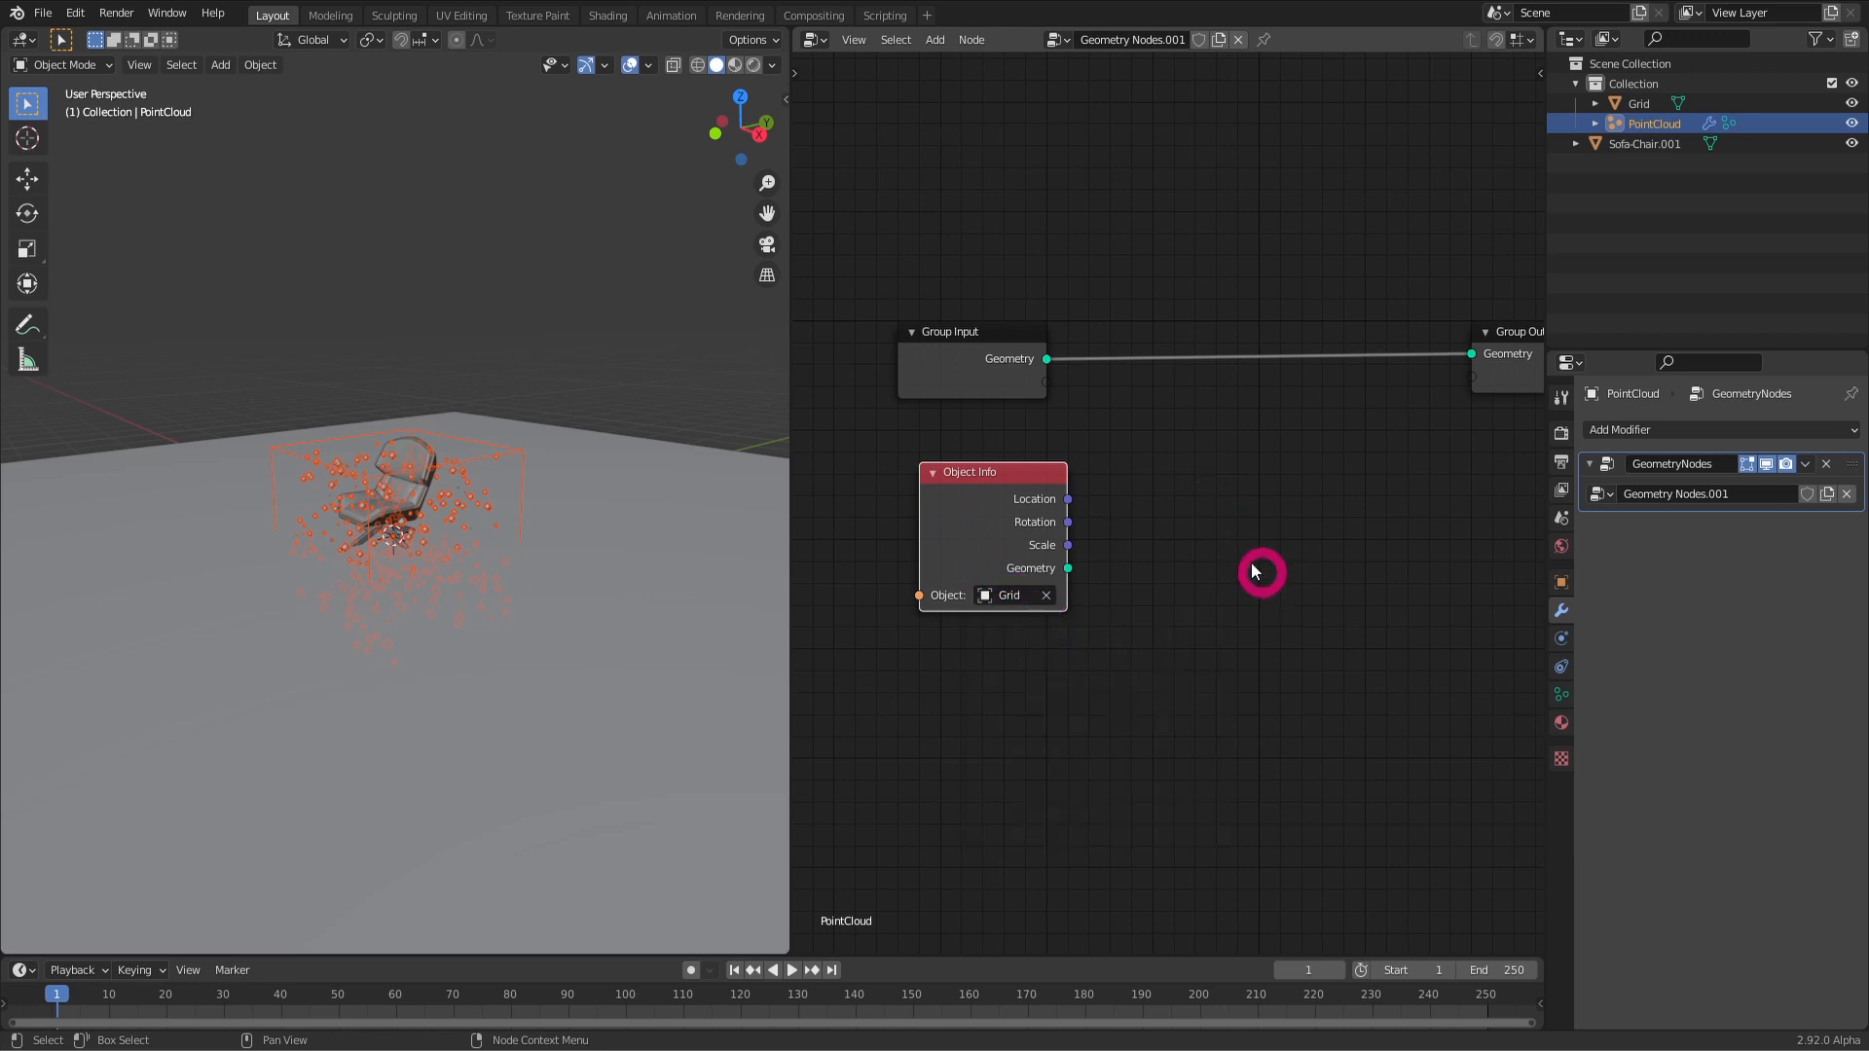
Step: Add a Point Distribute node and feed it the geometry from the Object Info node
scroll(1253, 570, "down", 2)
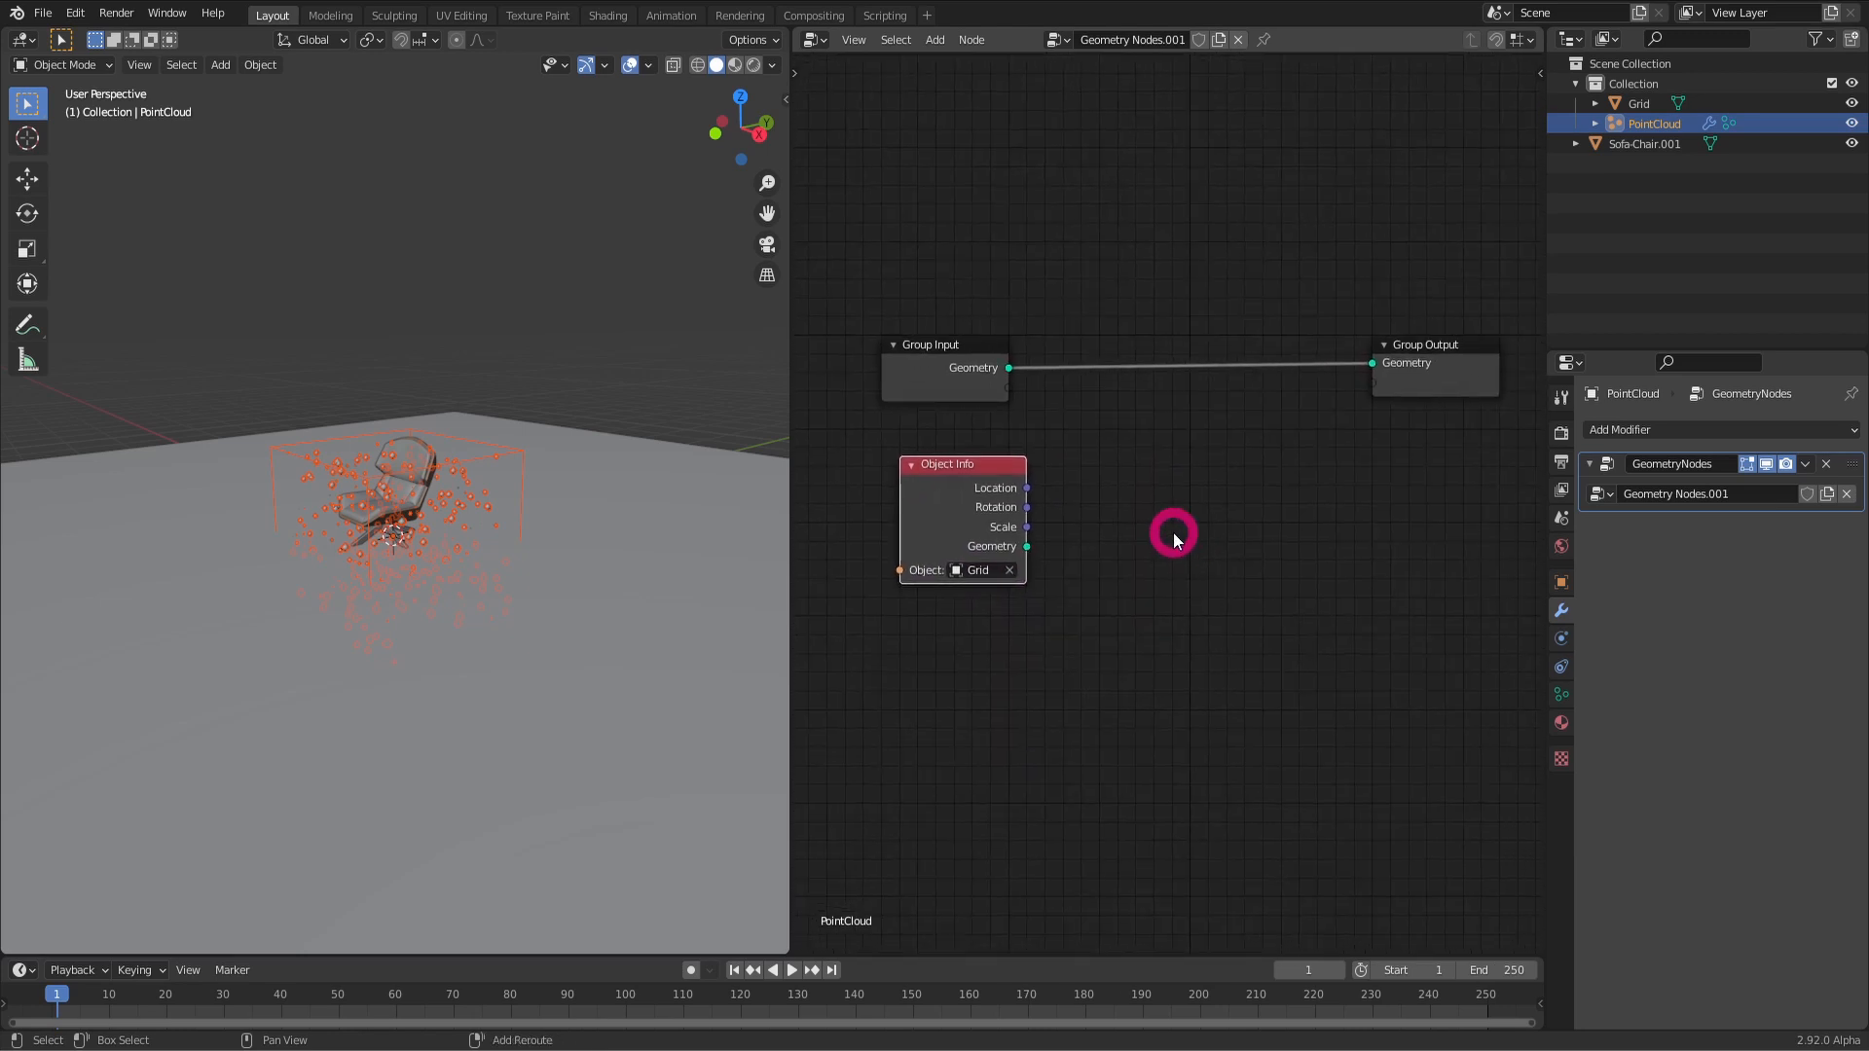
key("shift+a")
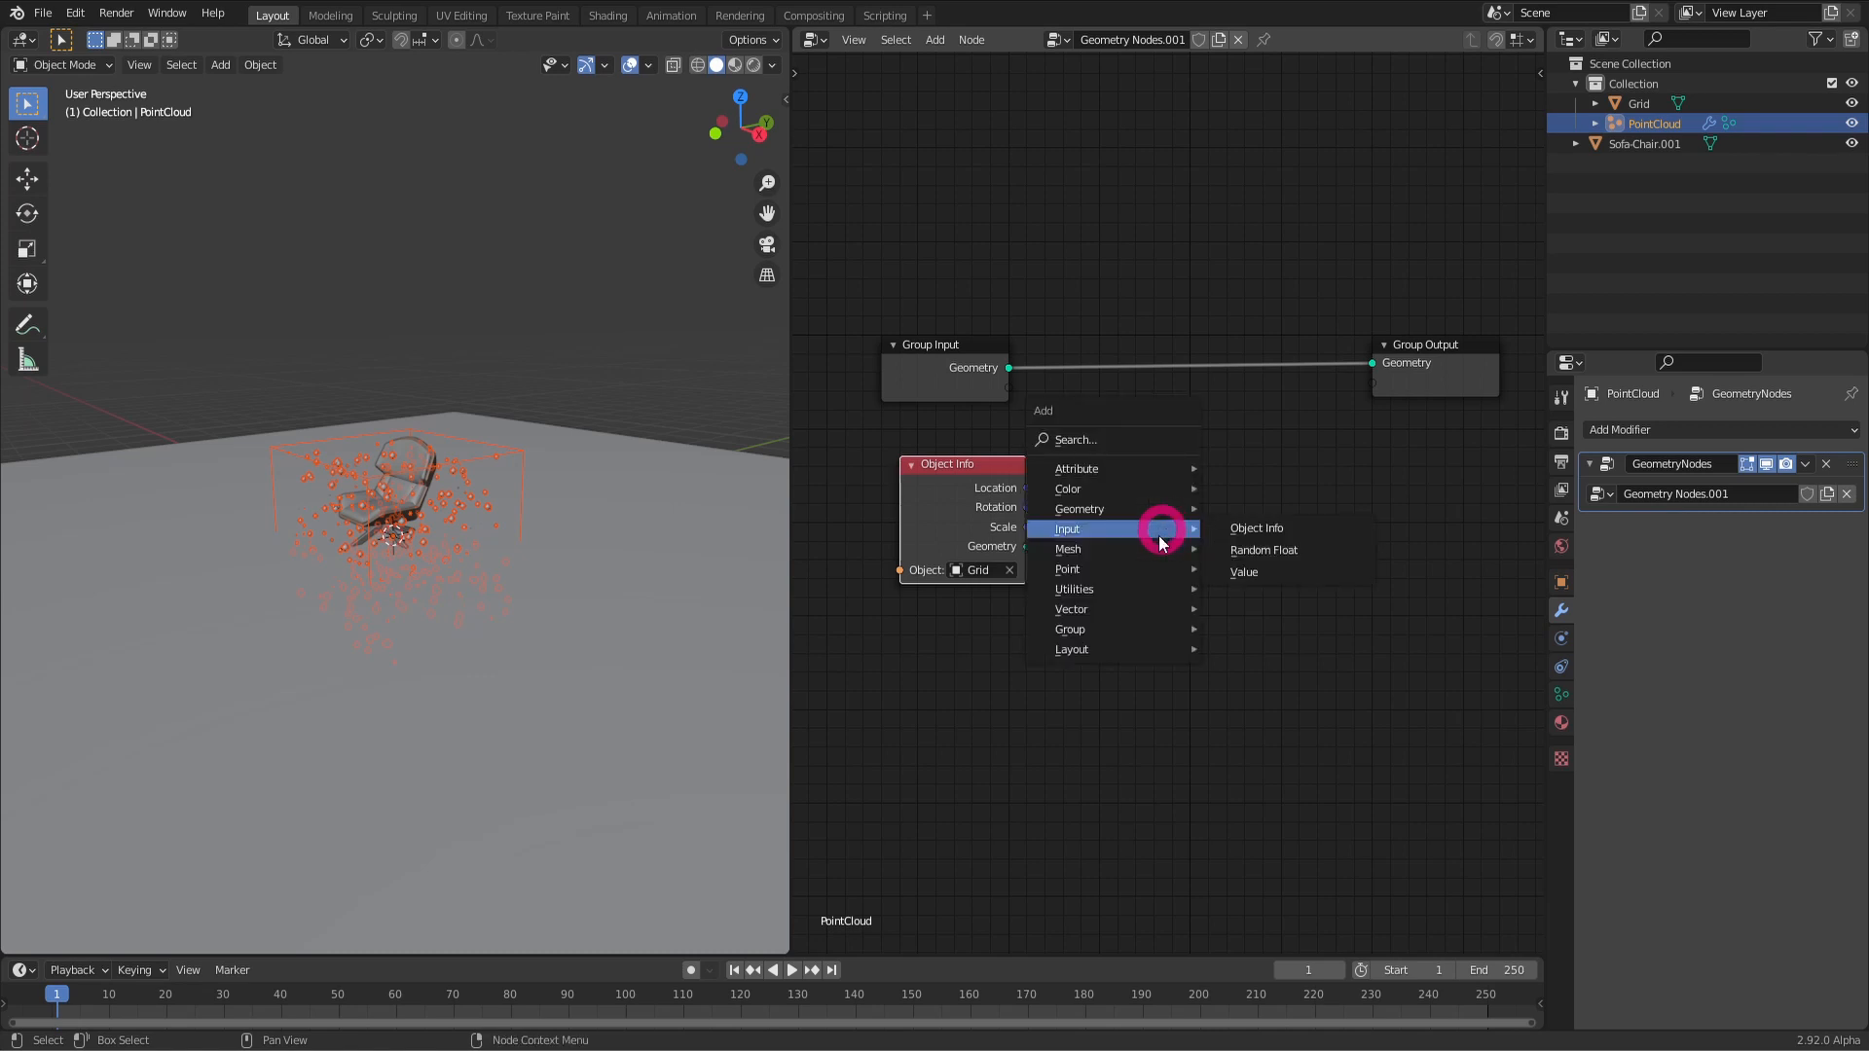
mouse_move(1149, 568)
left_click(1236, 568)
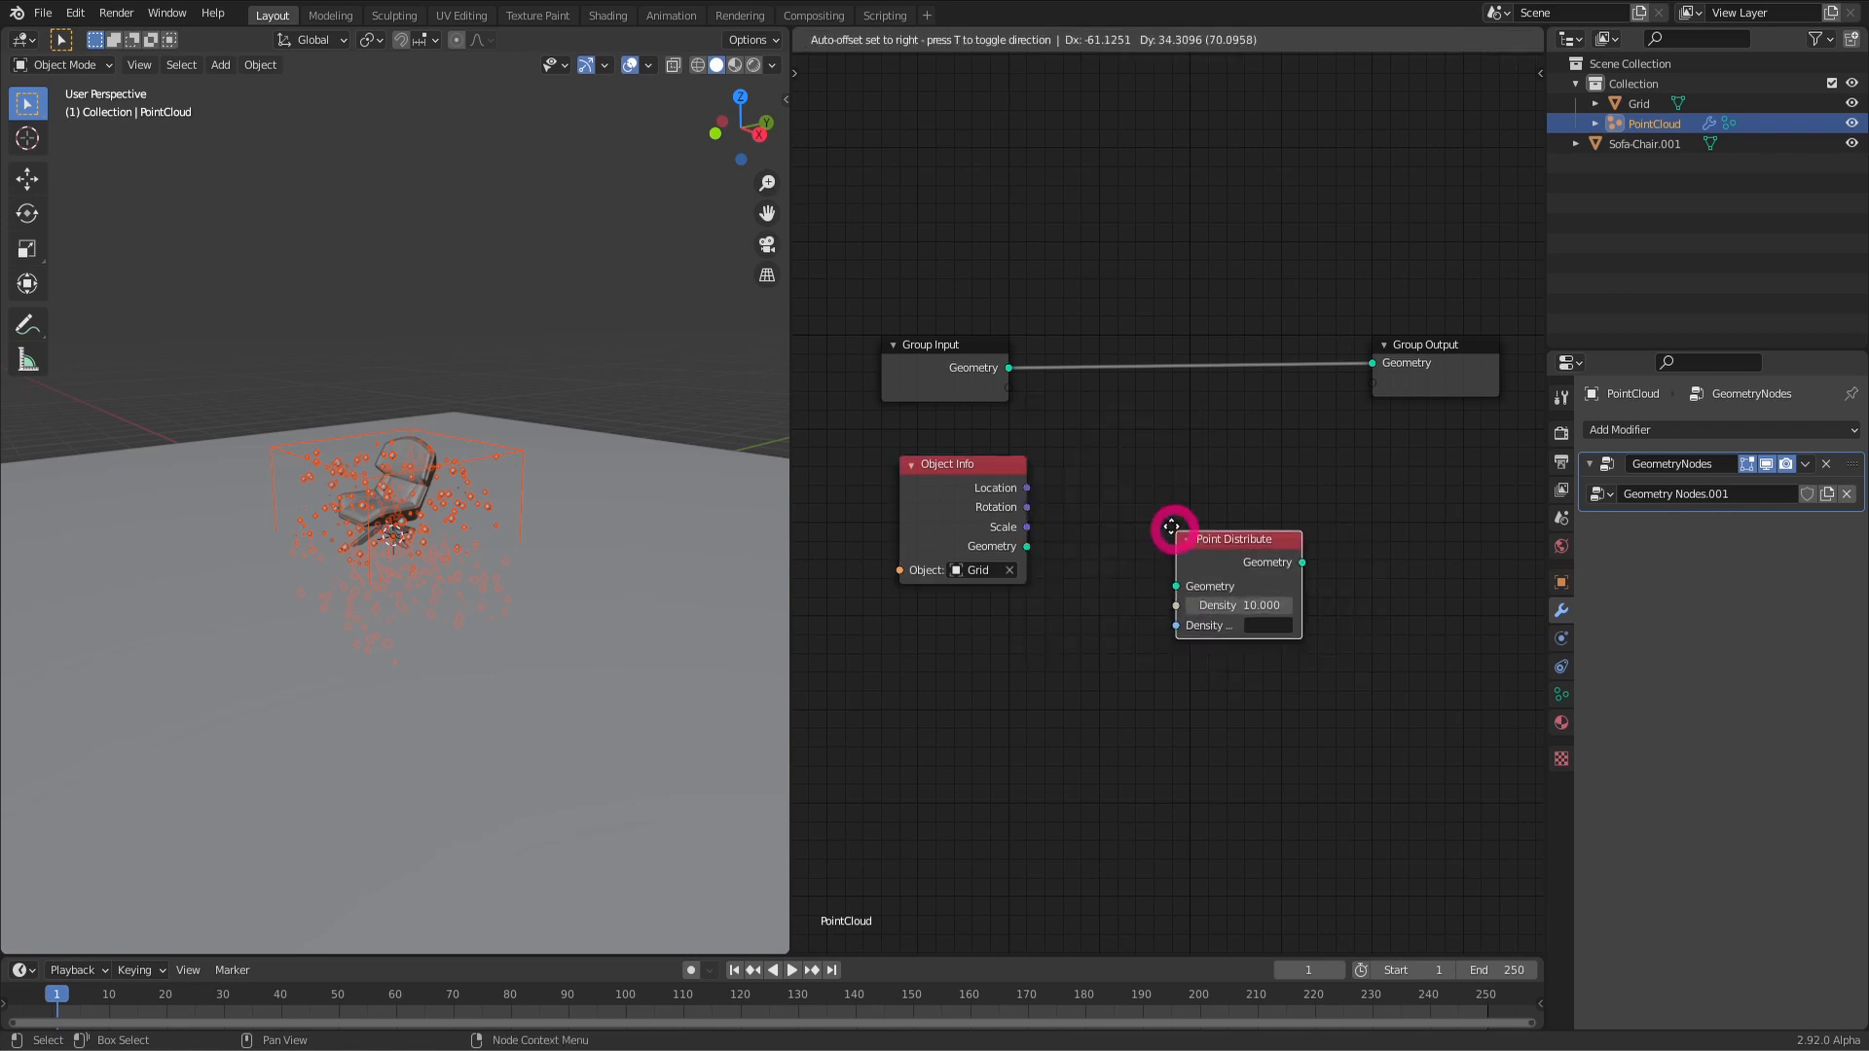
left_click(1129, 505)
left_click_drag(1028, 547, 1134, 553)
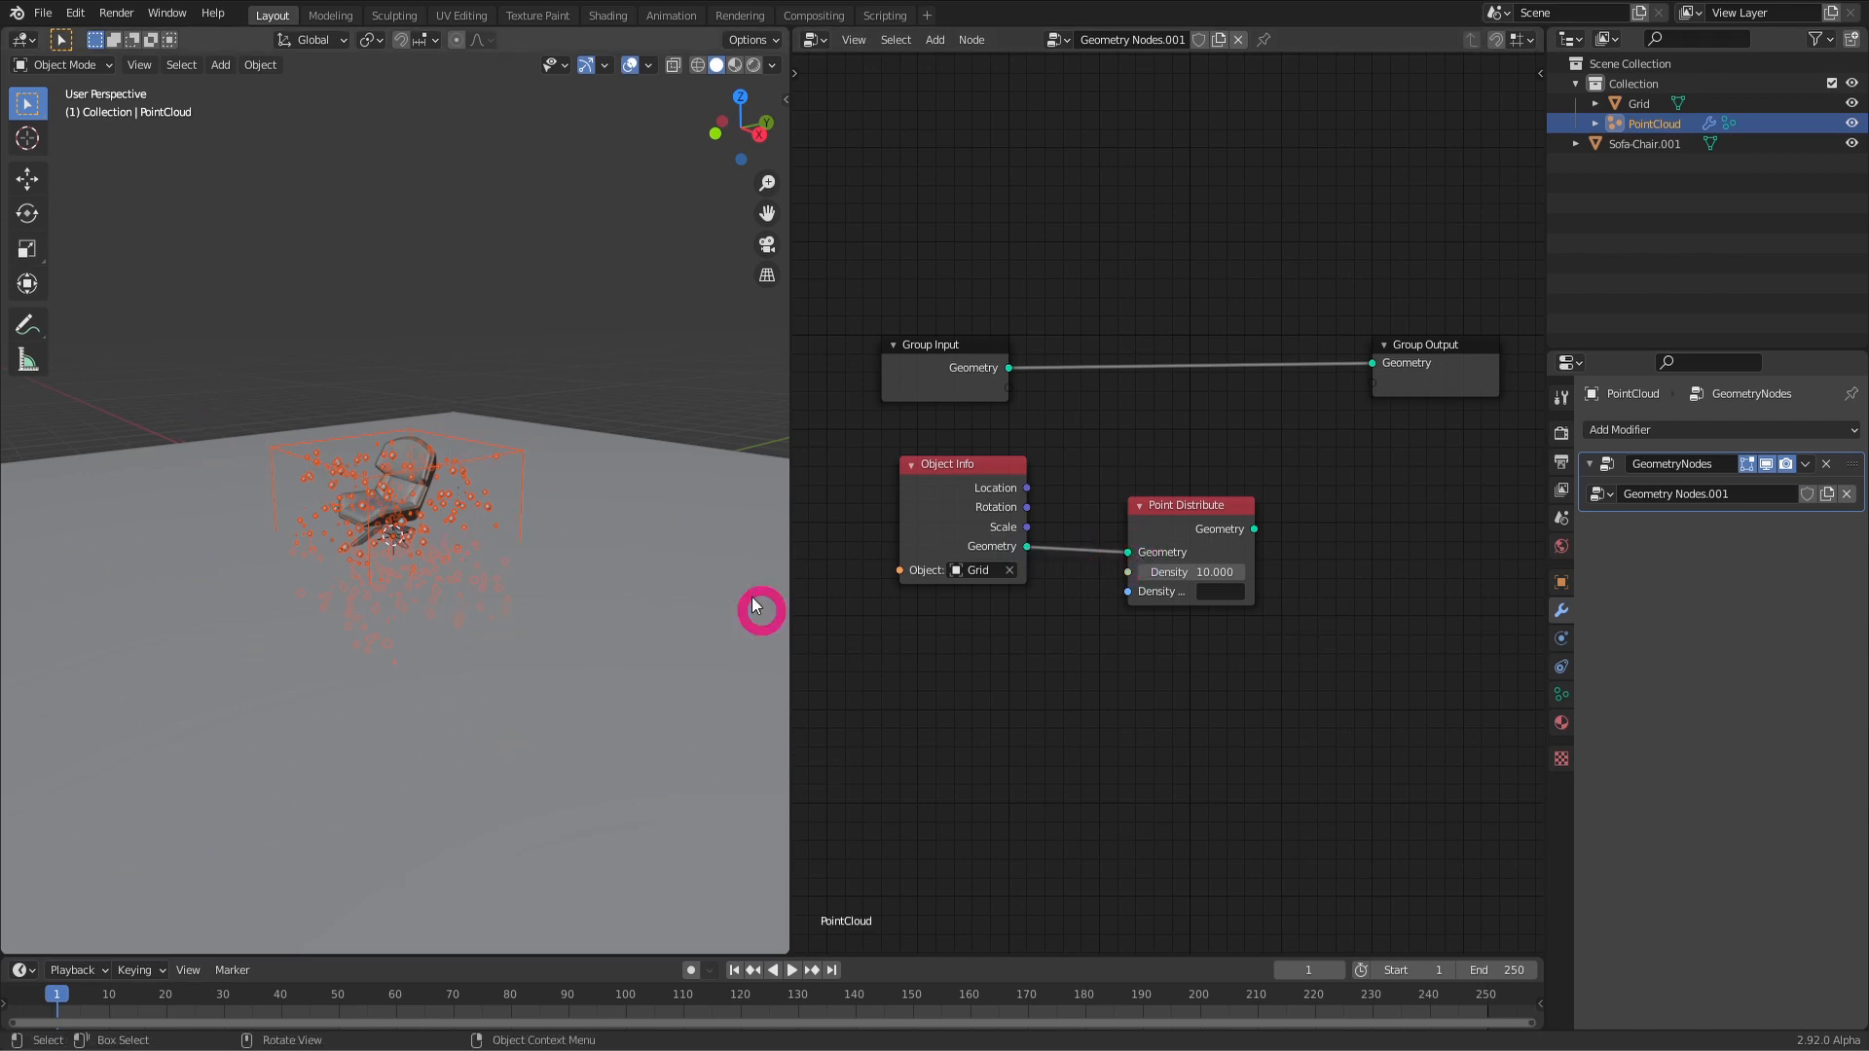
Step: Add a Point Instance node beside Point Distribute and set its object to Sofa-Chair.001
middle_click_drag(1363, 468, 1152, 452)
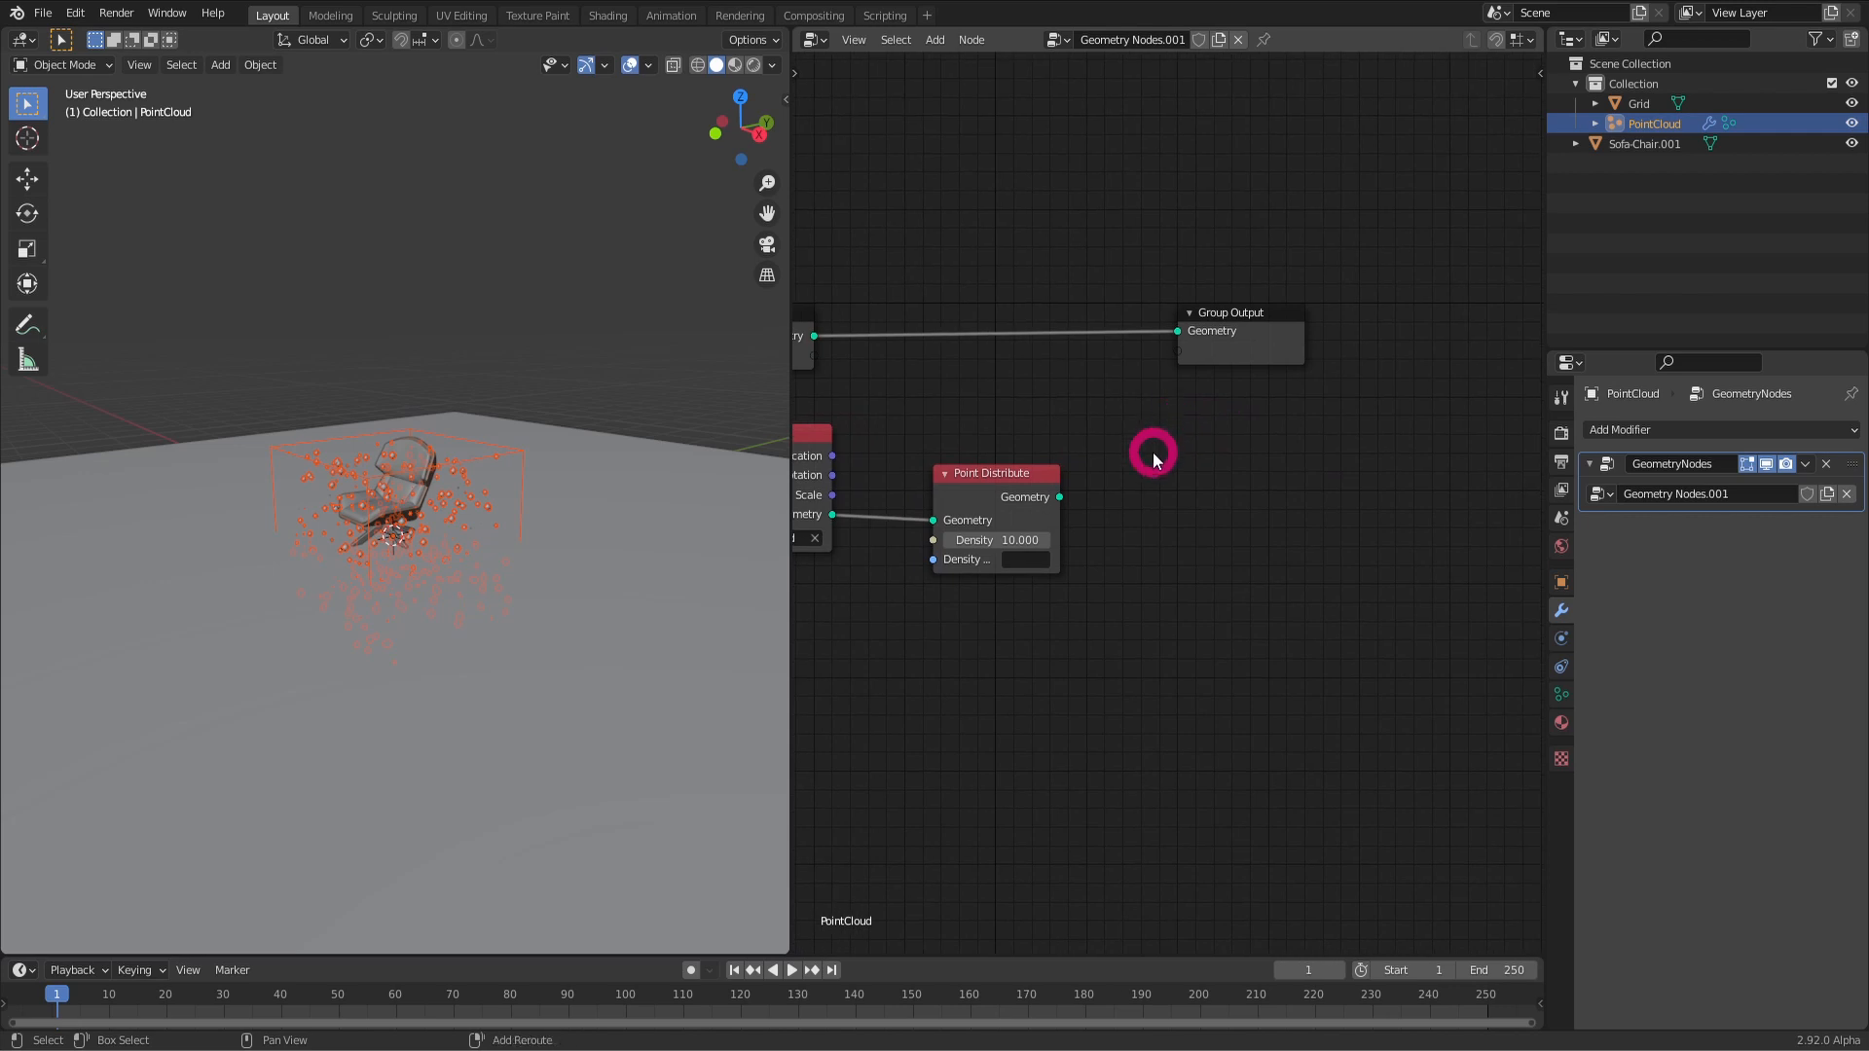
key("shift+a")
left_click(1260, 474)
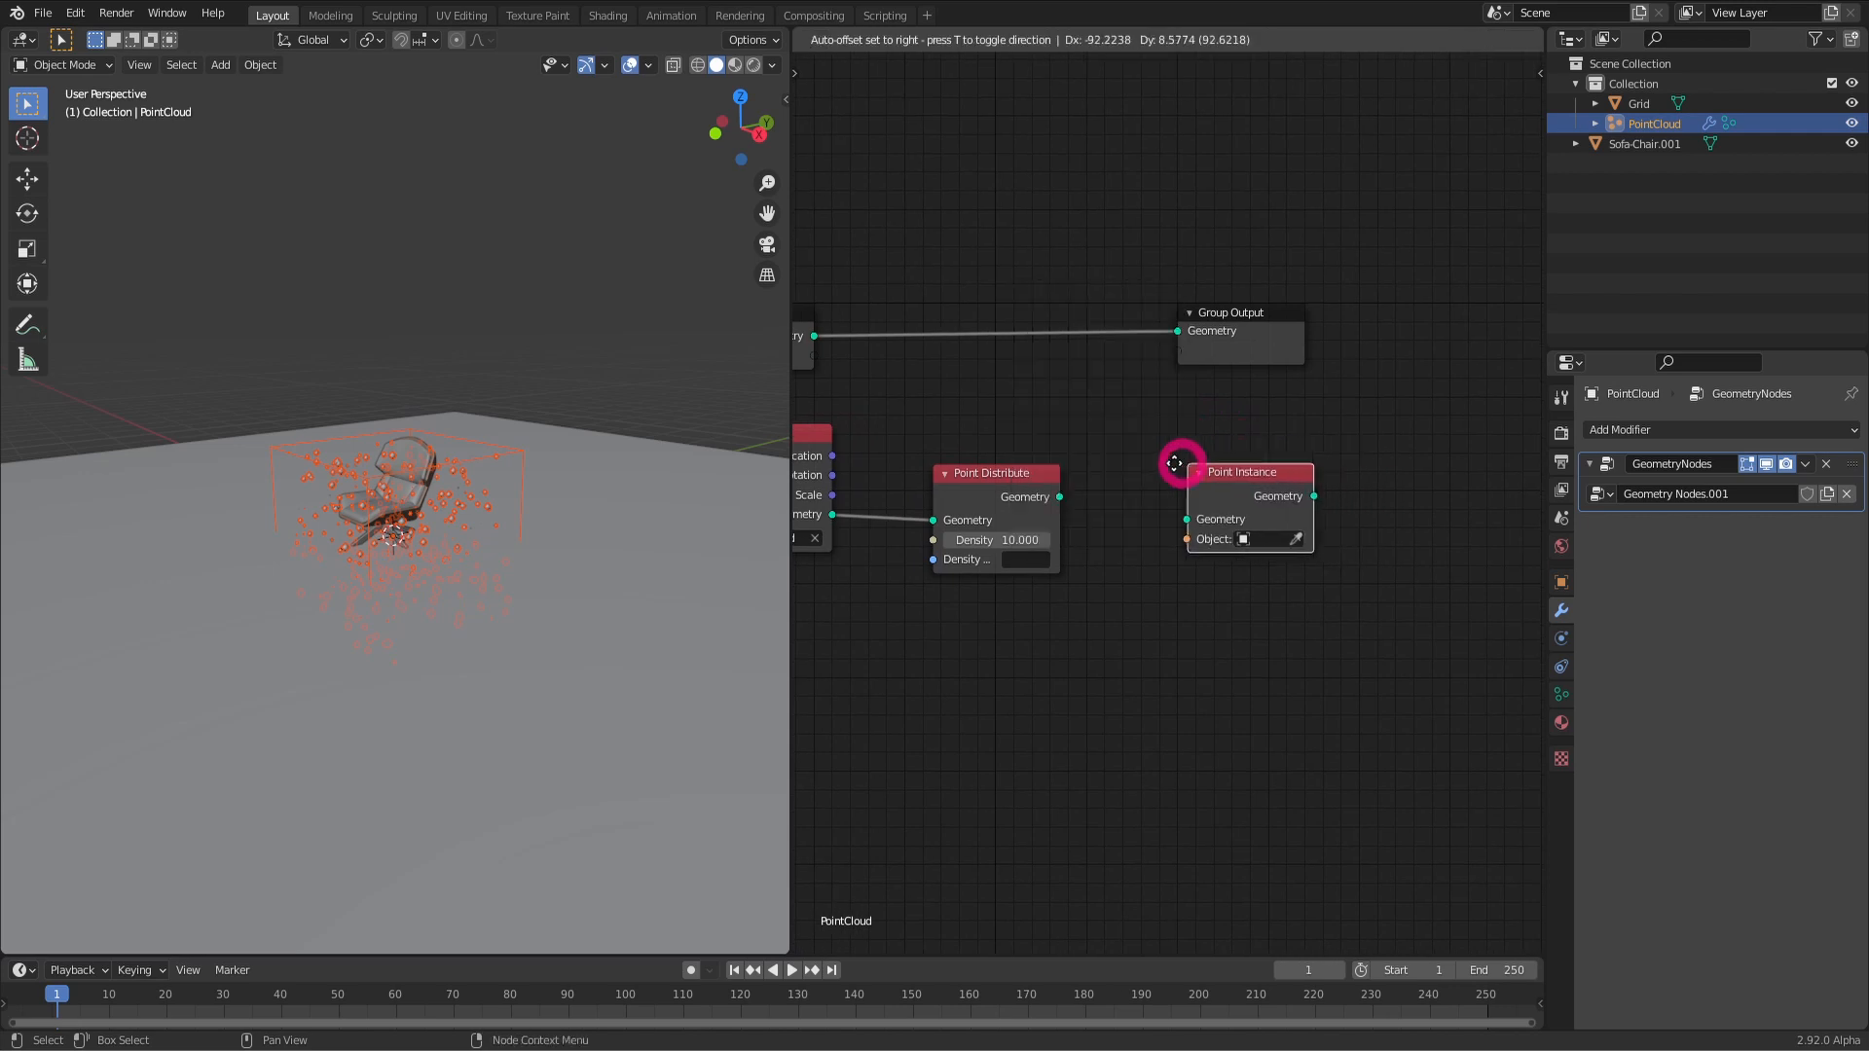
left_click(1129, 452)
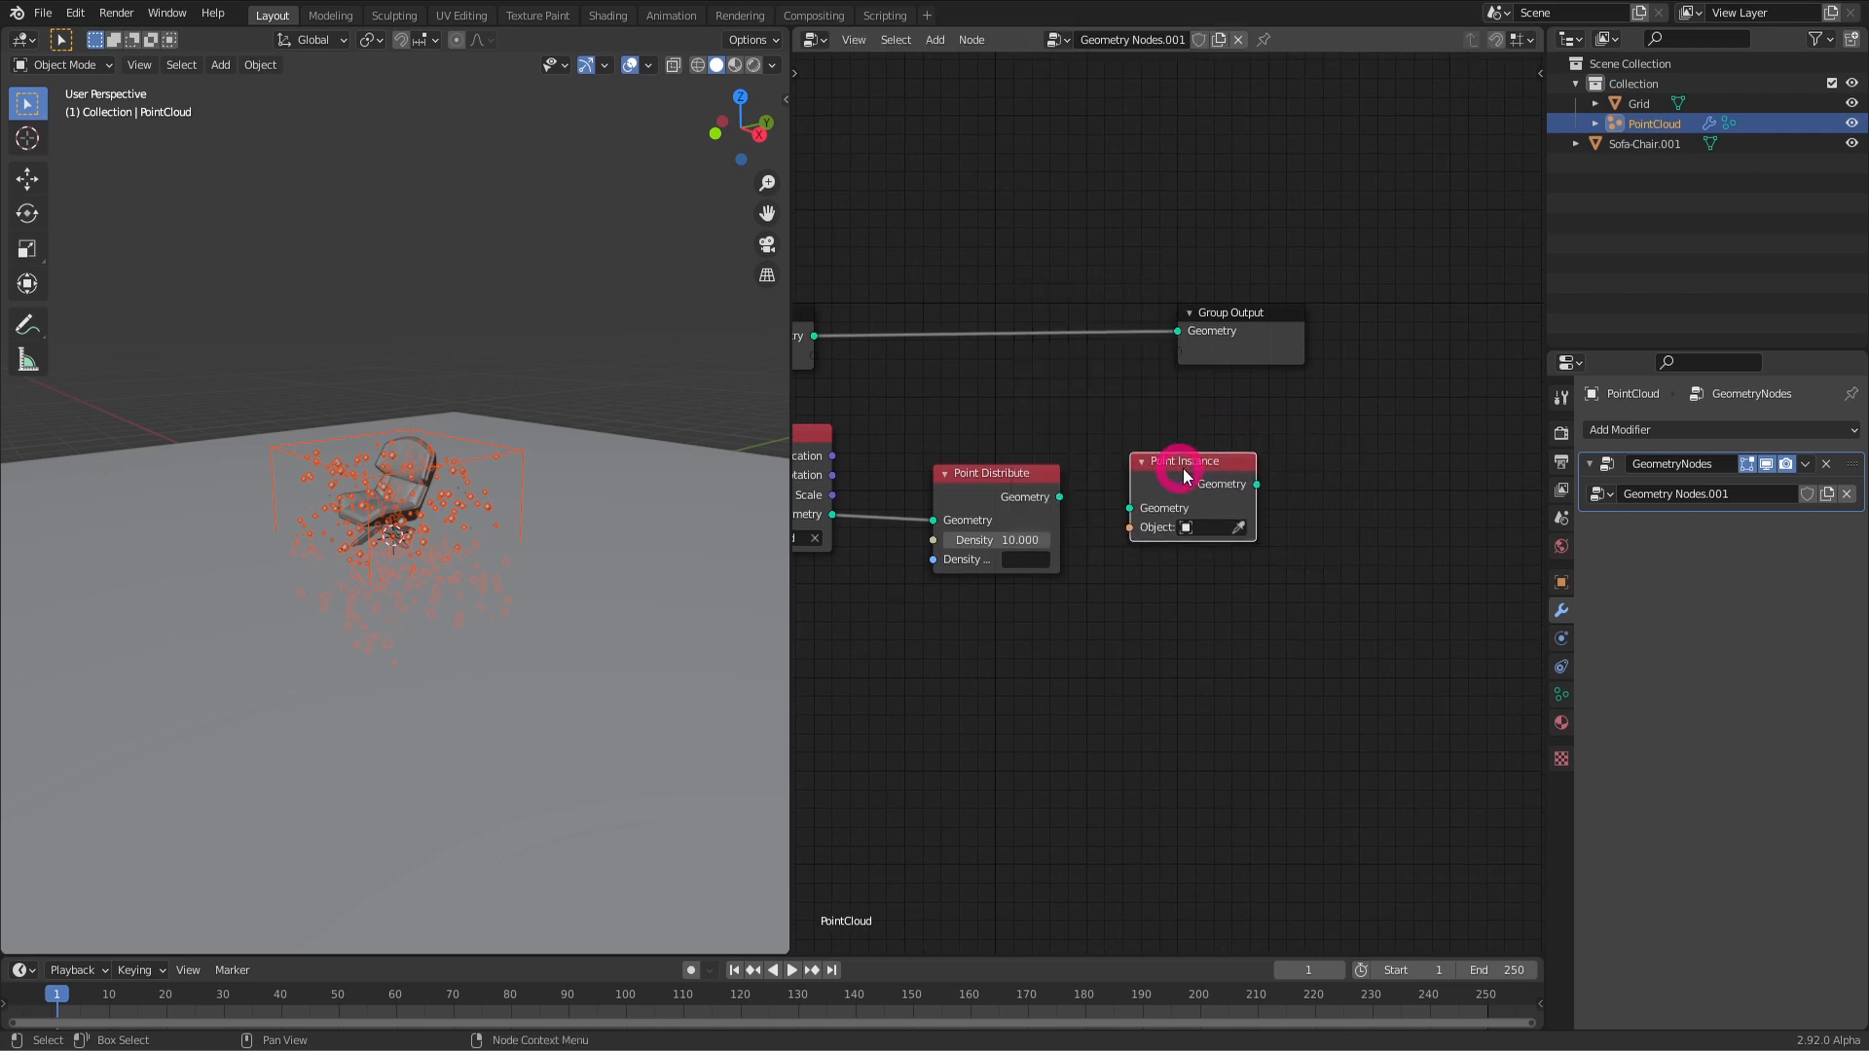
left_click(1207, 527)
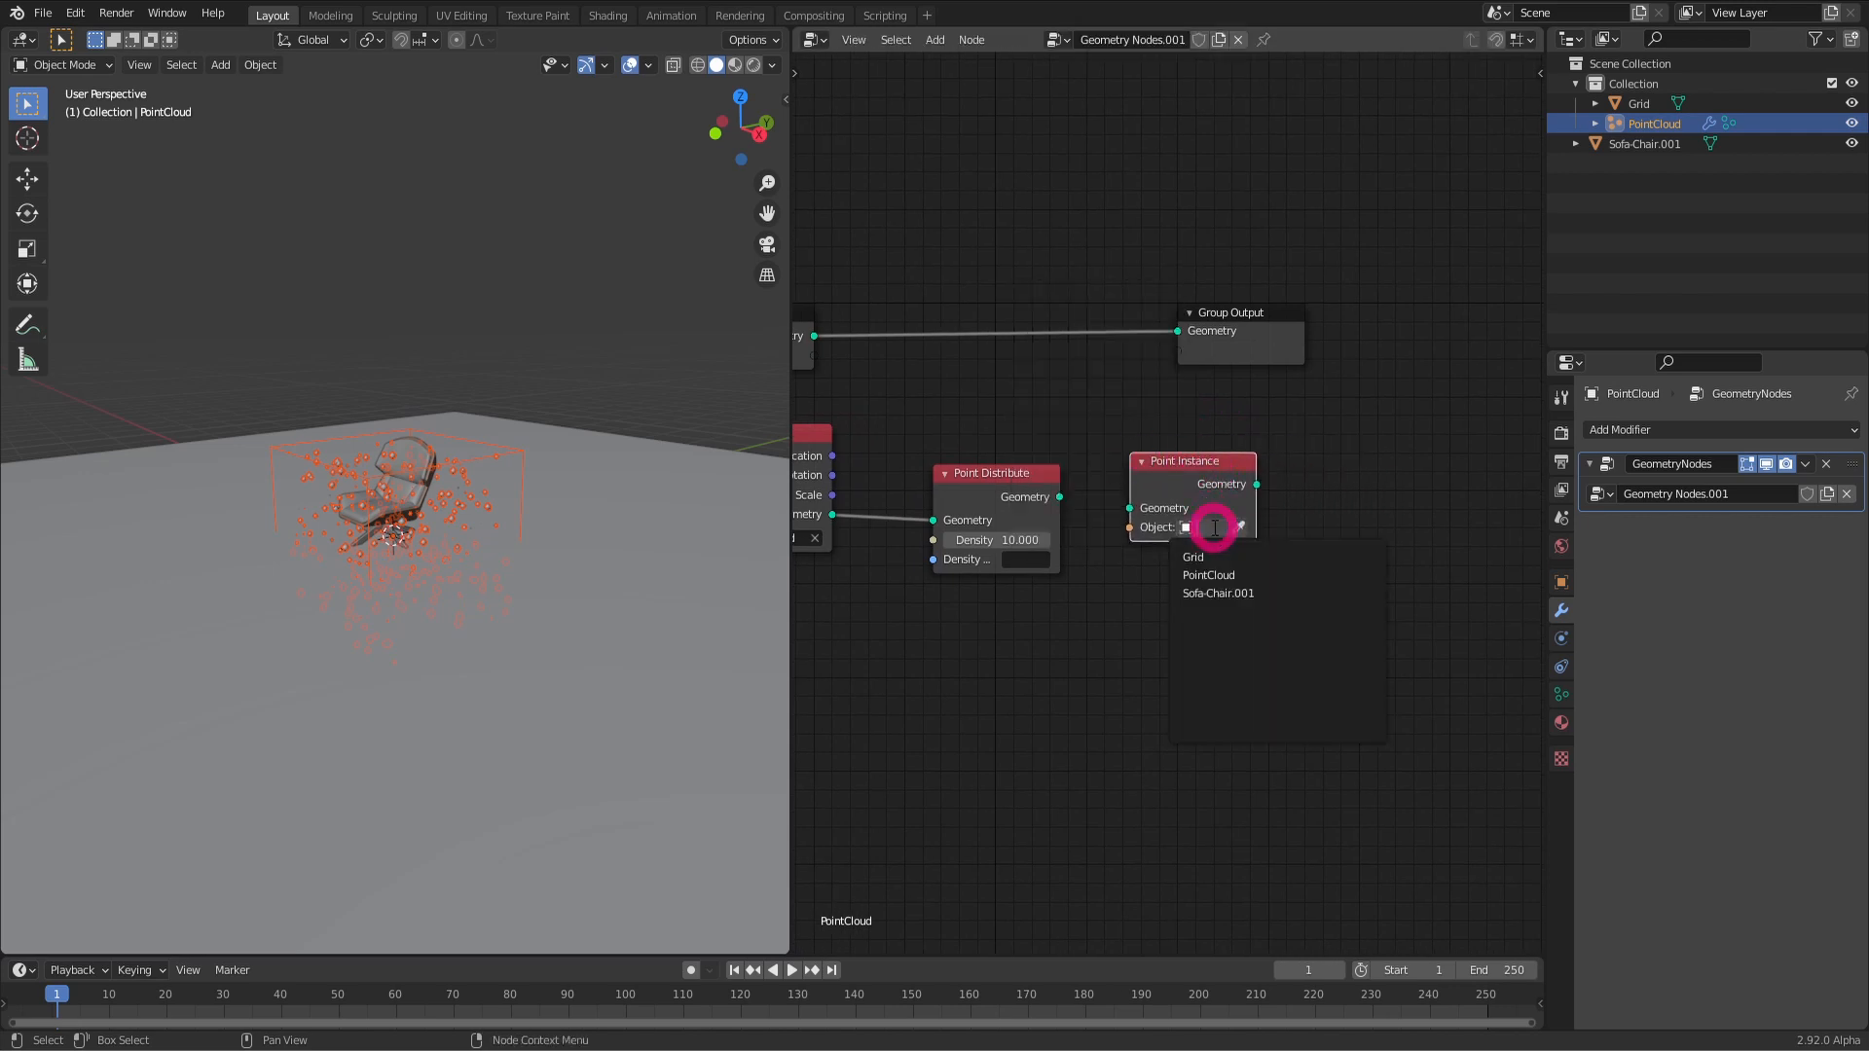
left_click(1261, 593)
Step: Connect Point Distribute's geometry to Point Instance, and Point Instance's geometry to the Group Output
left_click_drag(1059, 497, 1129, 508)
left_click_drag(1174, 482, 1187, 330)
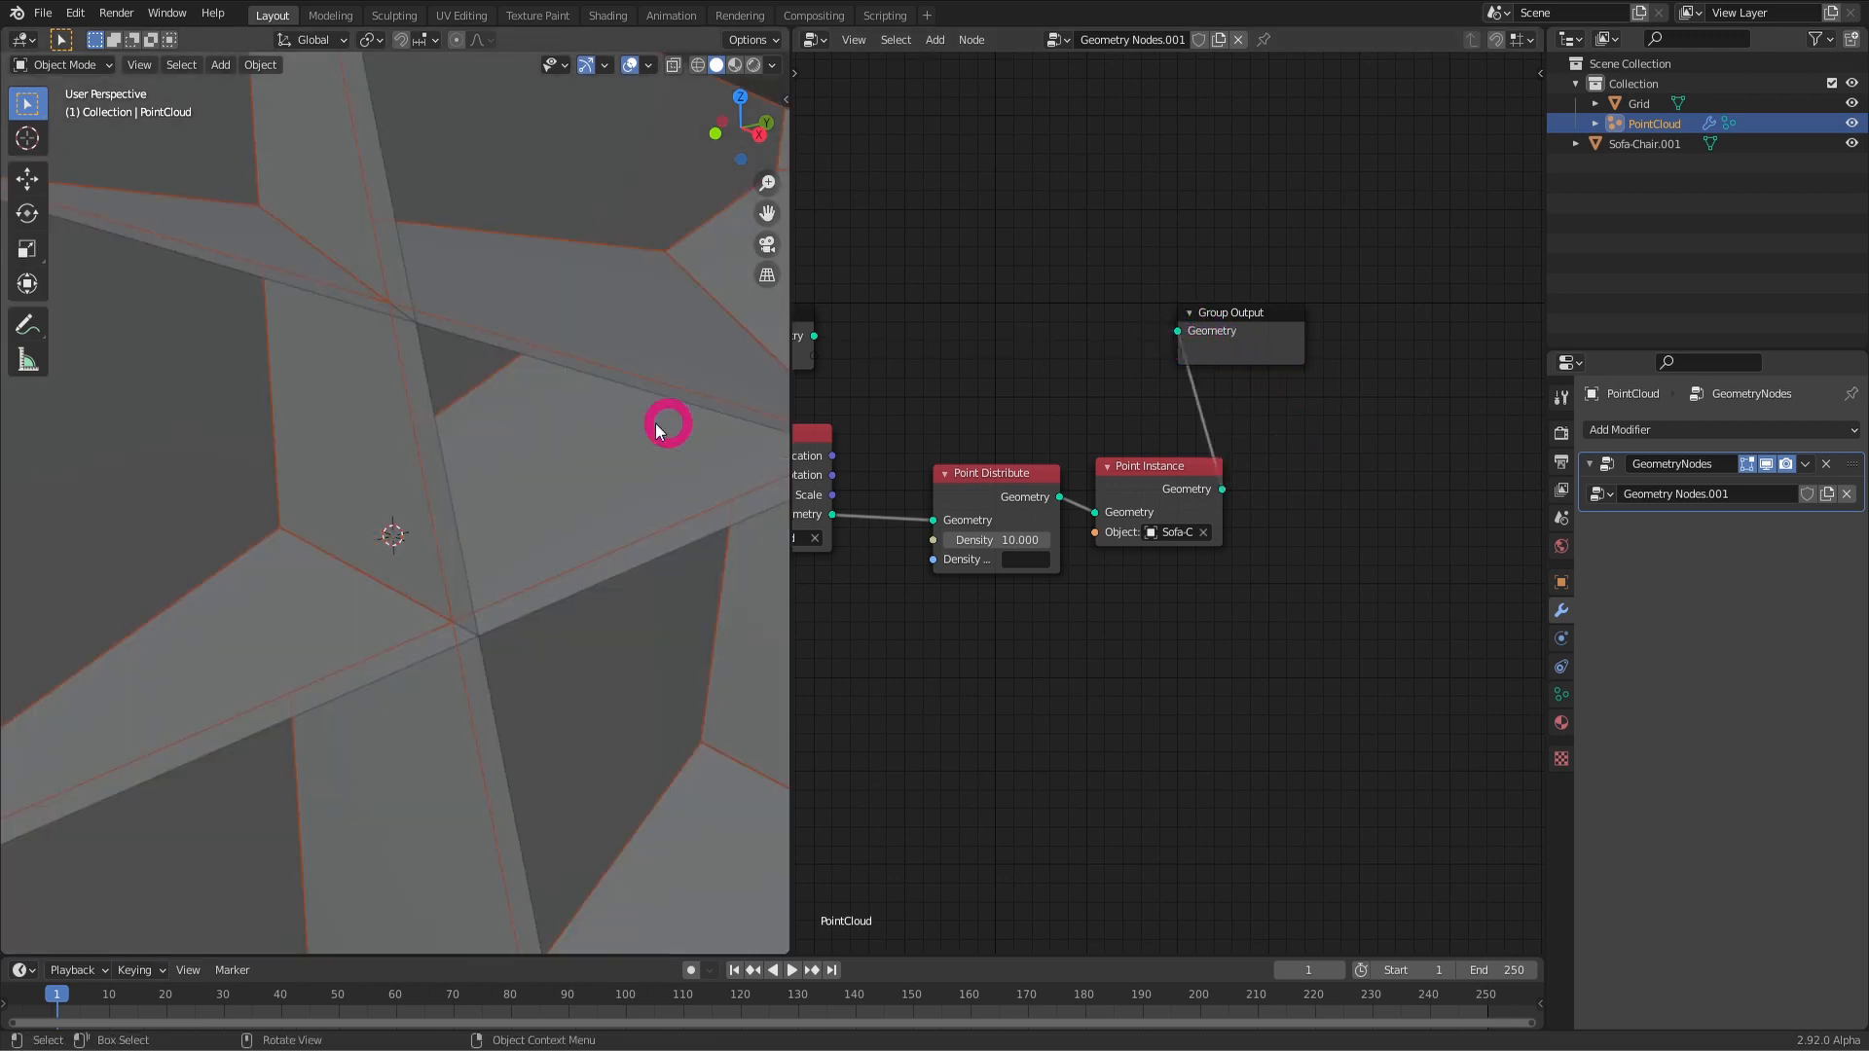
scroll(523, 434, "down", 8)
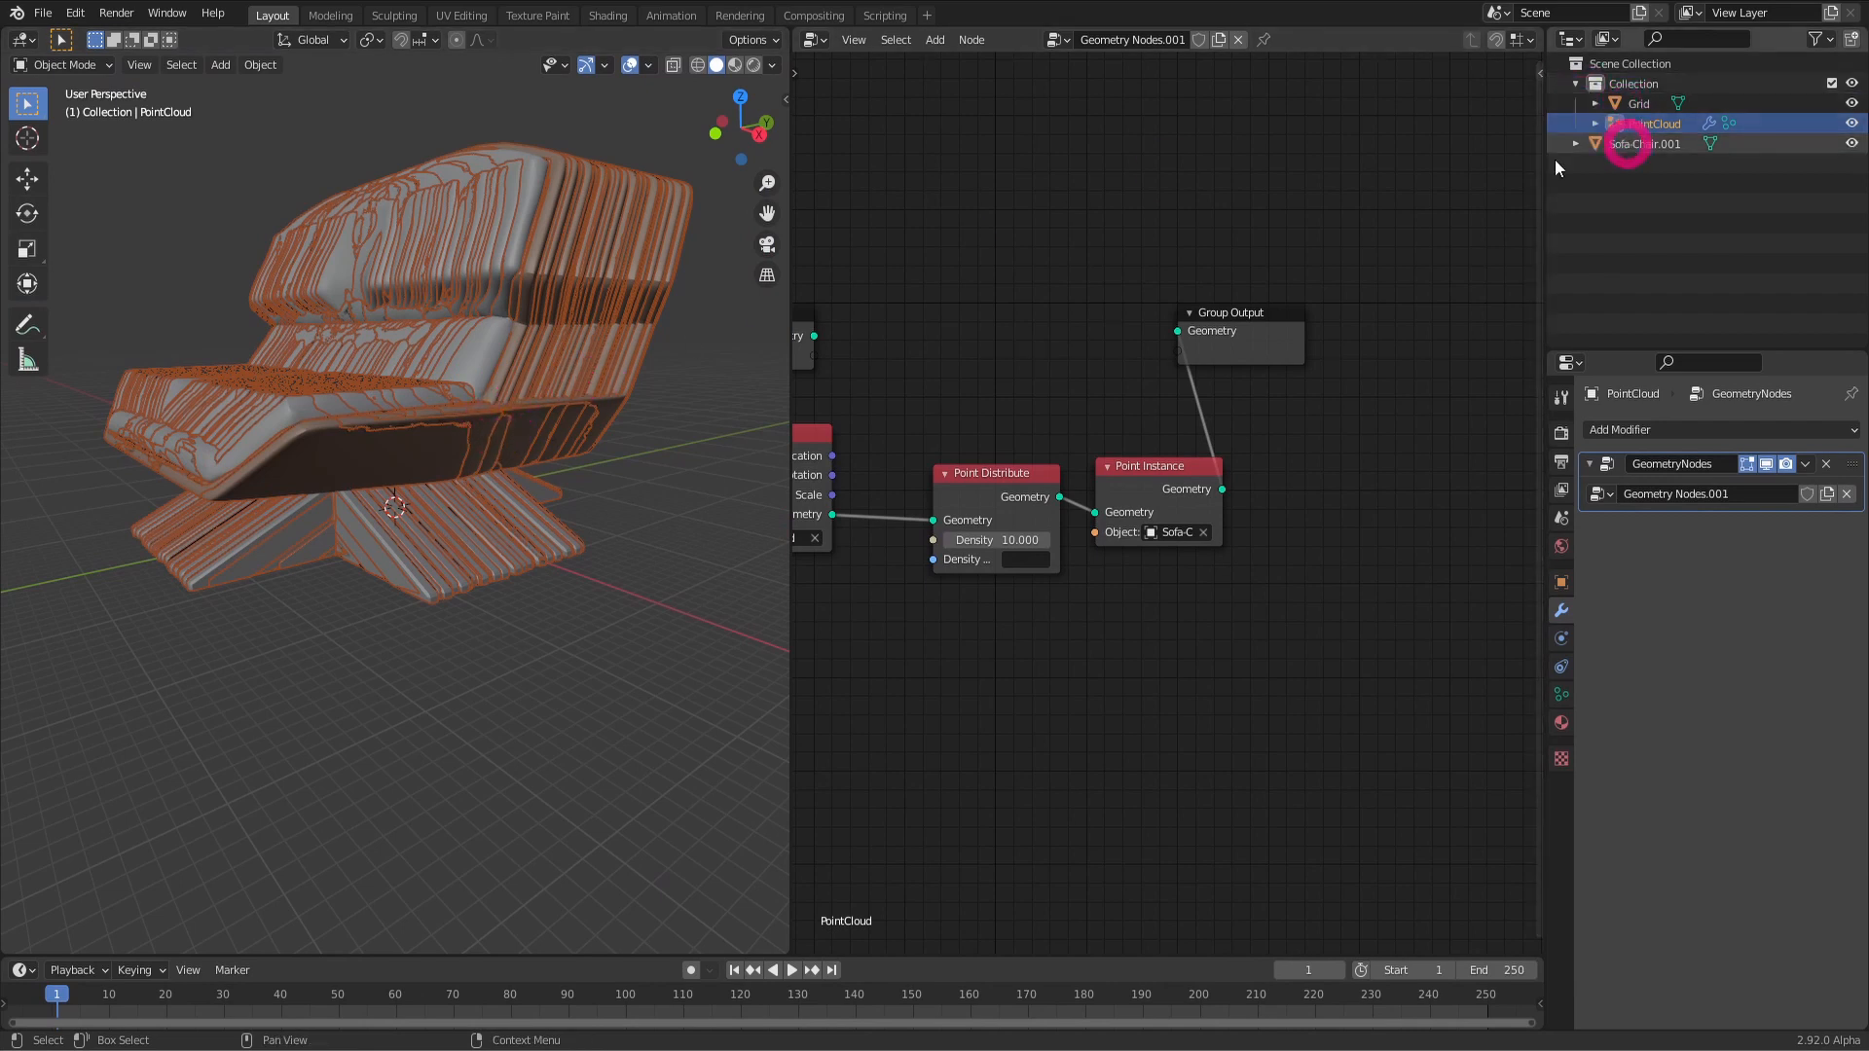
Step: Scale down the original Sofa-Chair.001 object, and reselect the point cloud
left_click(1630, 143)
key("s")
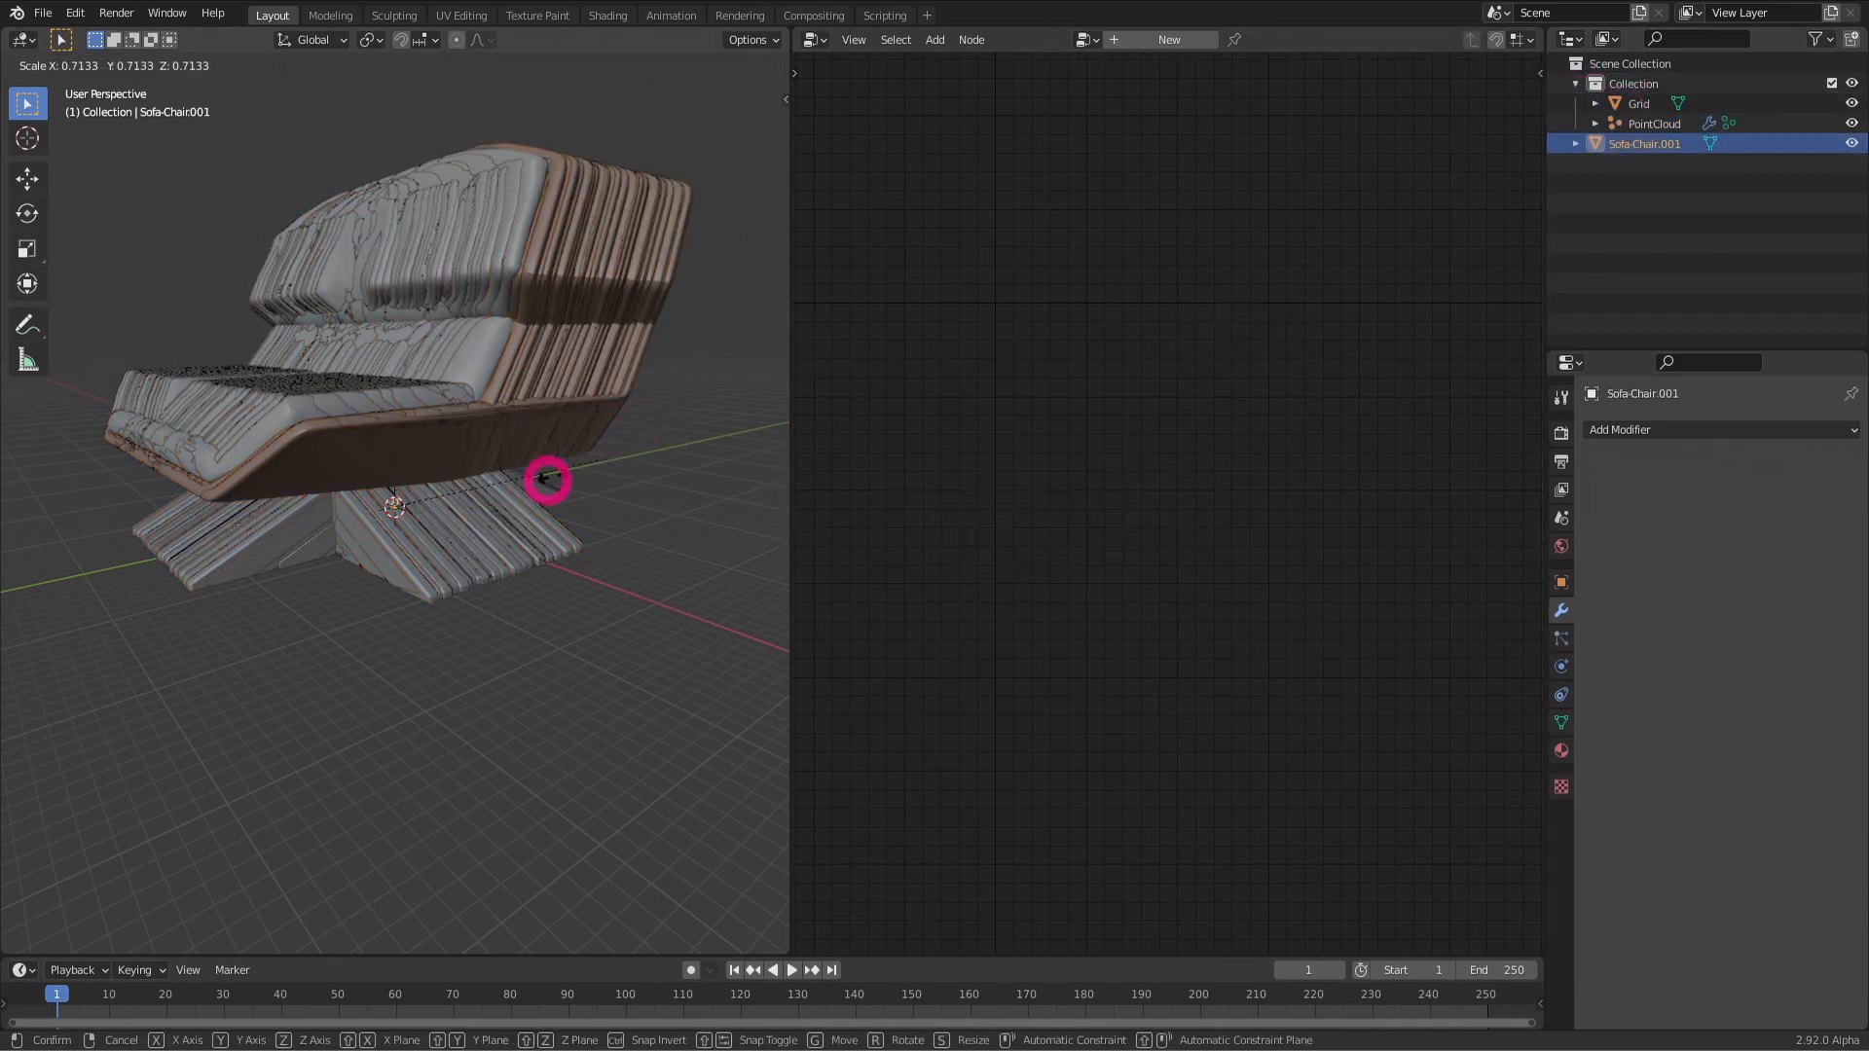
left_click(564, 428)
left_click(608, 385)
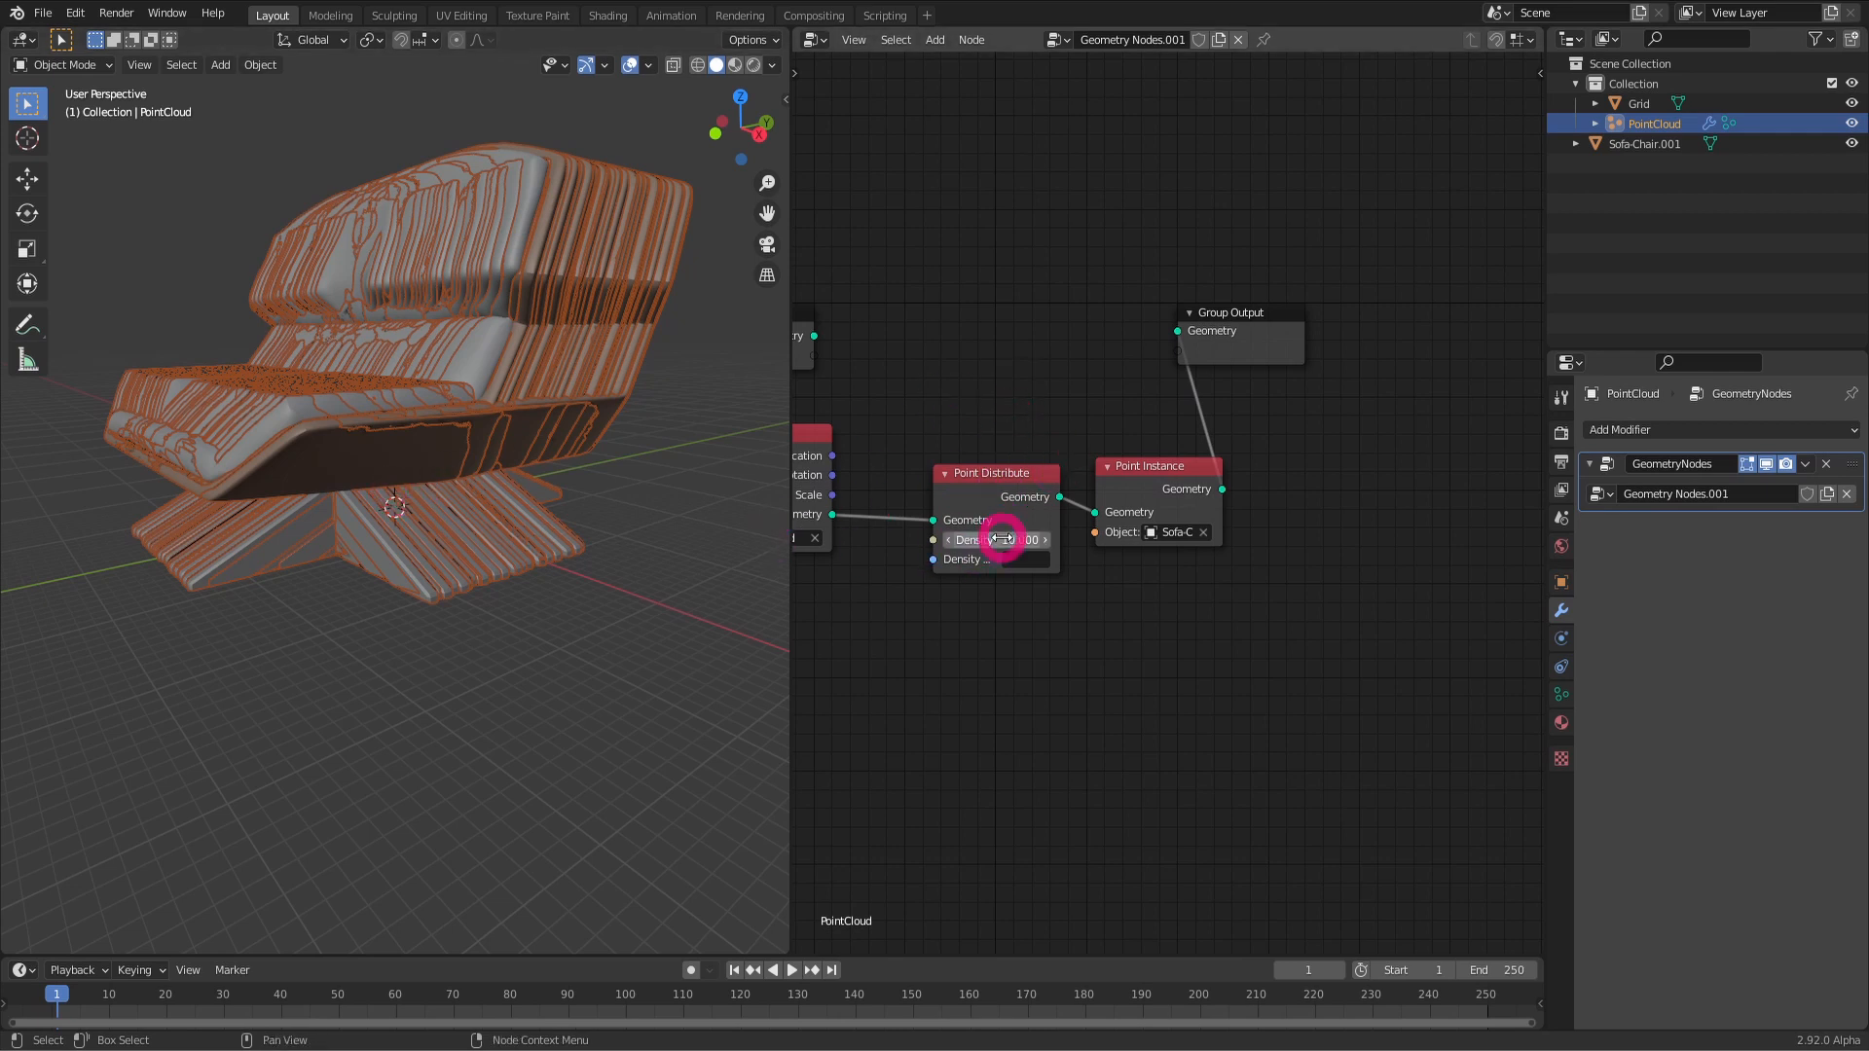
Step: Set the Point Distribute density to 0.100
left_click_drag(1002, 538, 626, 535)
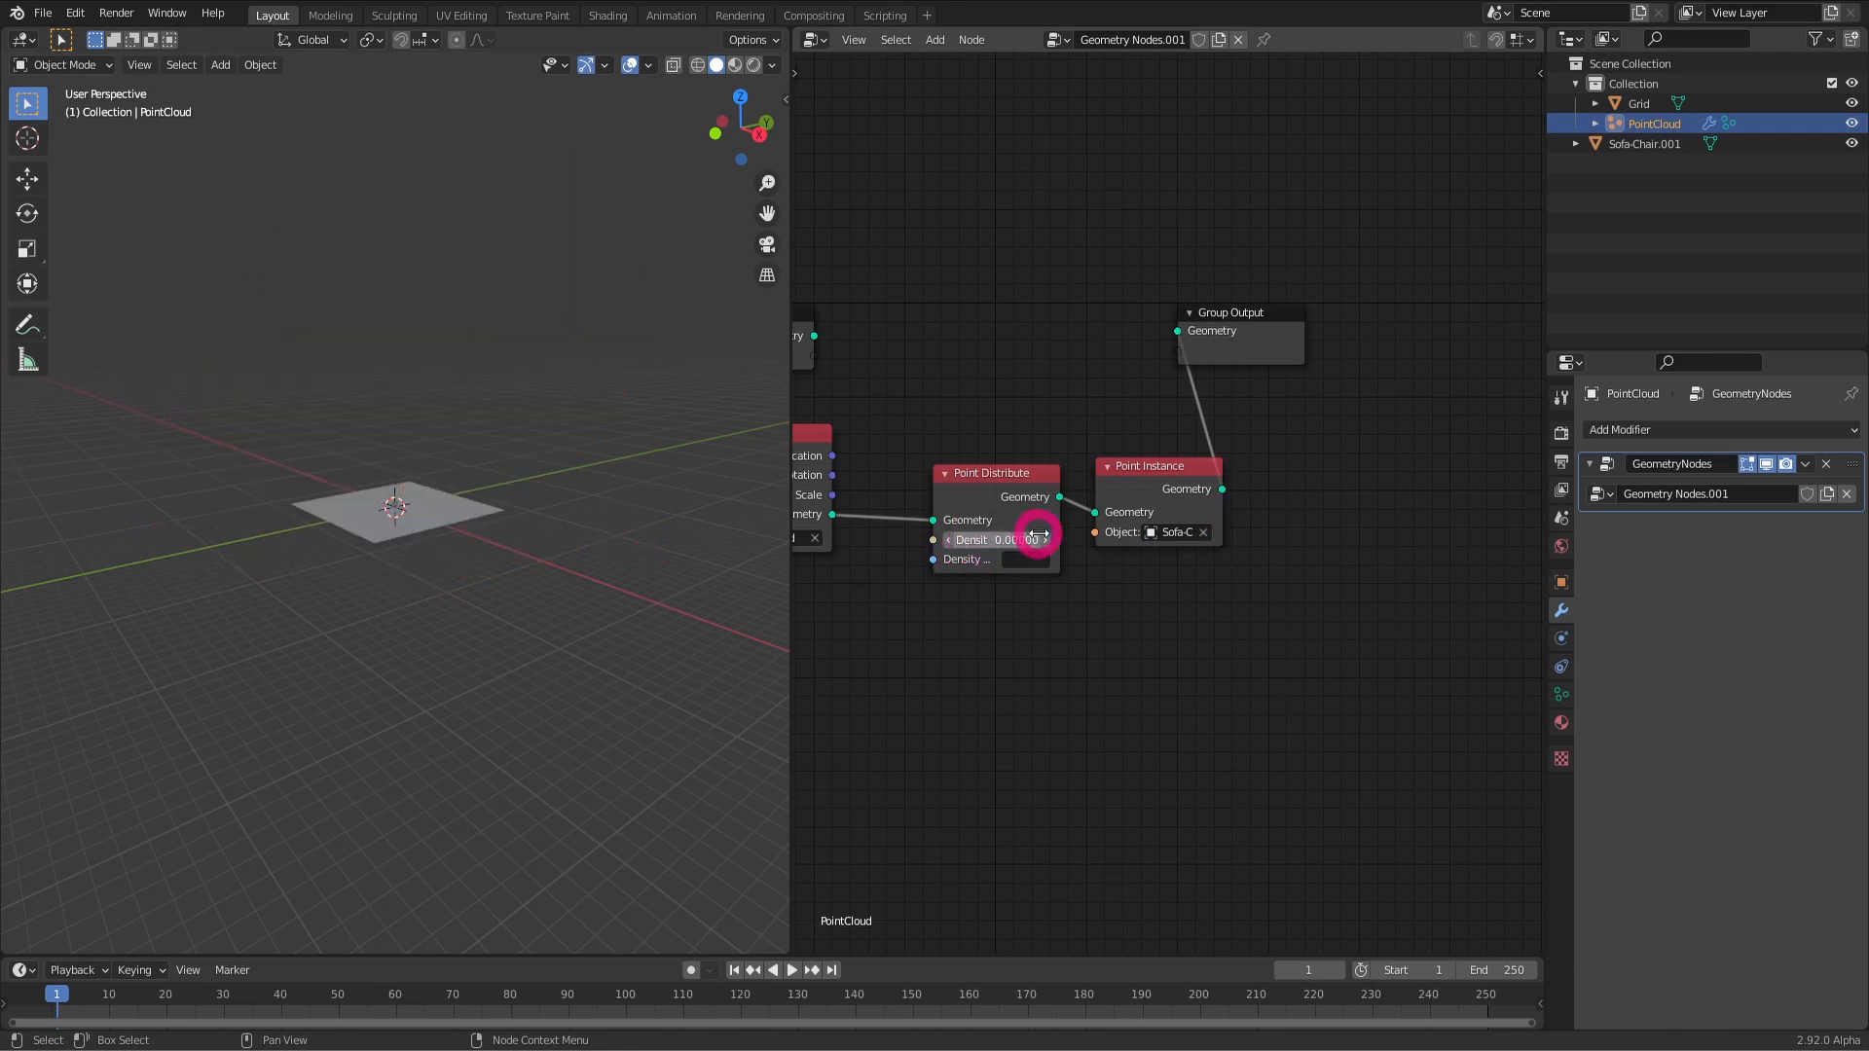
left_click_drag(1018, 538, 1025, 541)
scroll(486, 494, "up", 5)
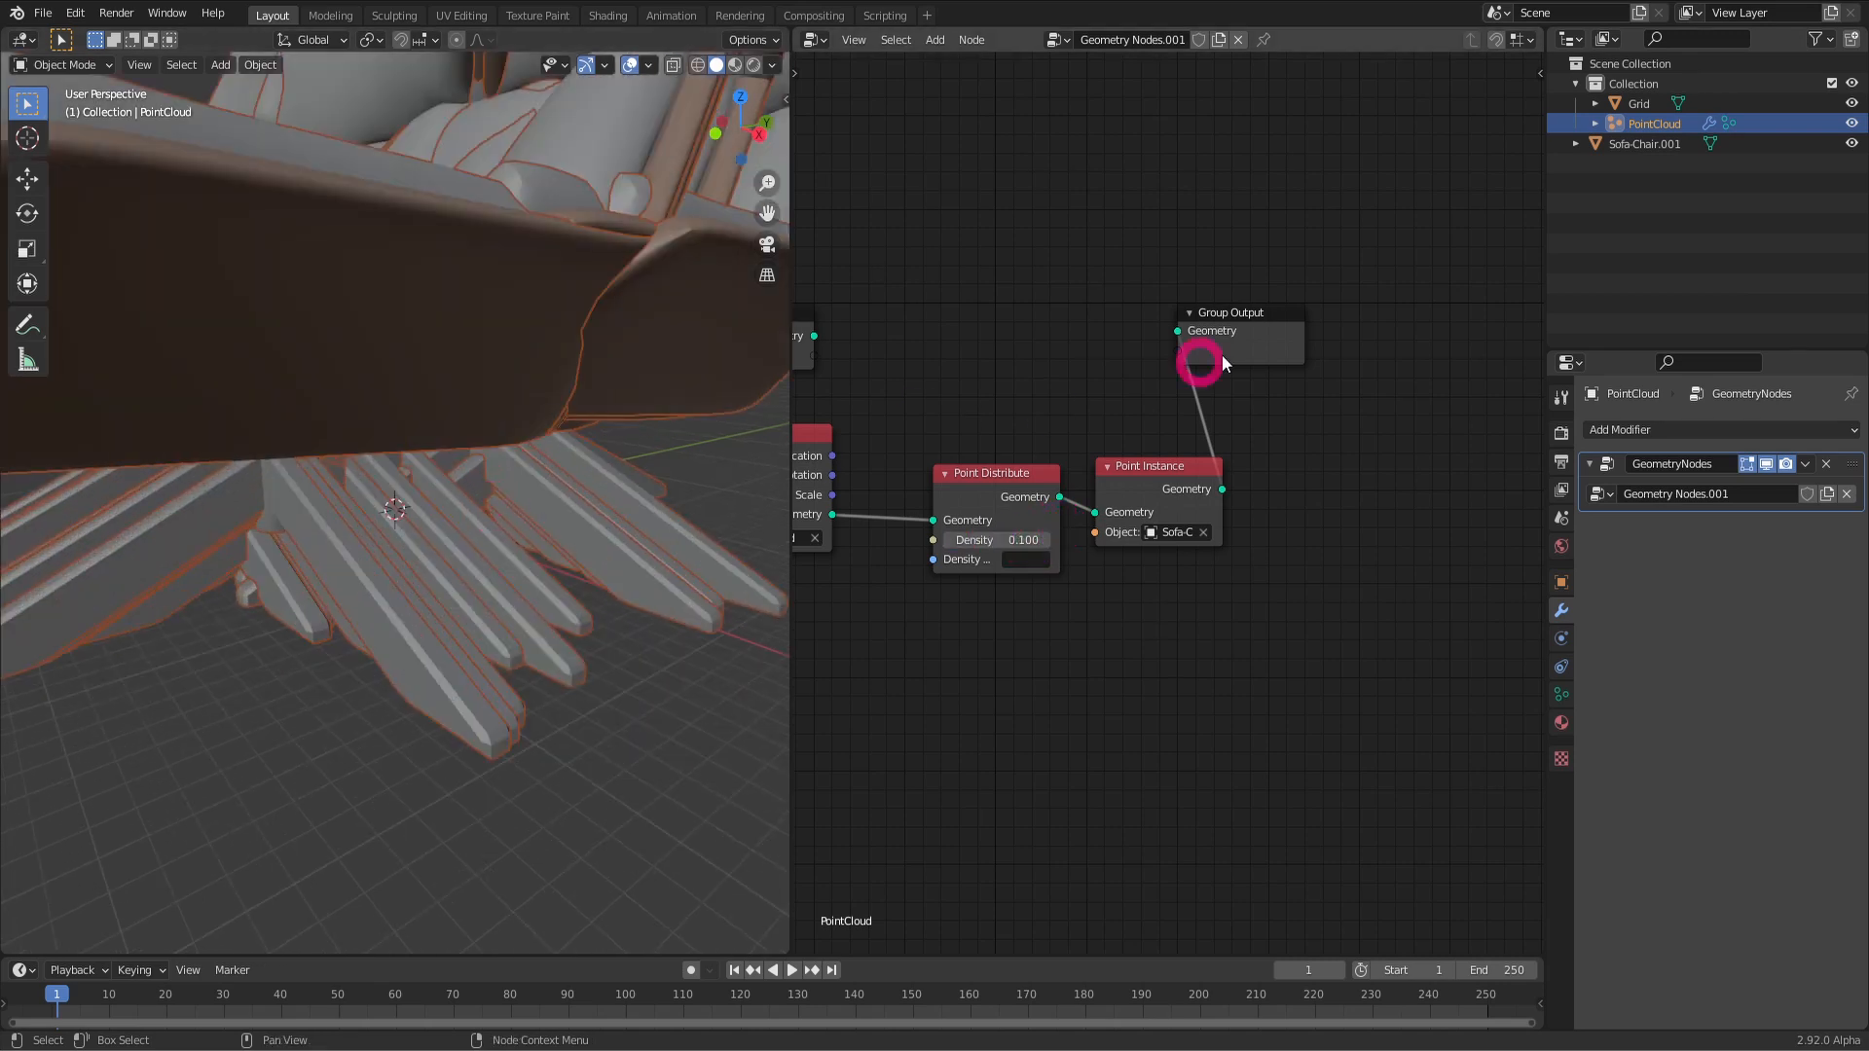
Step: Space out the Group Output and Point Instance nodes and insert a Random Attribute node between Point Distribute and Point Instance
left_click_drag(1253, 323, 1457, 408)
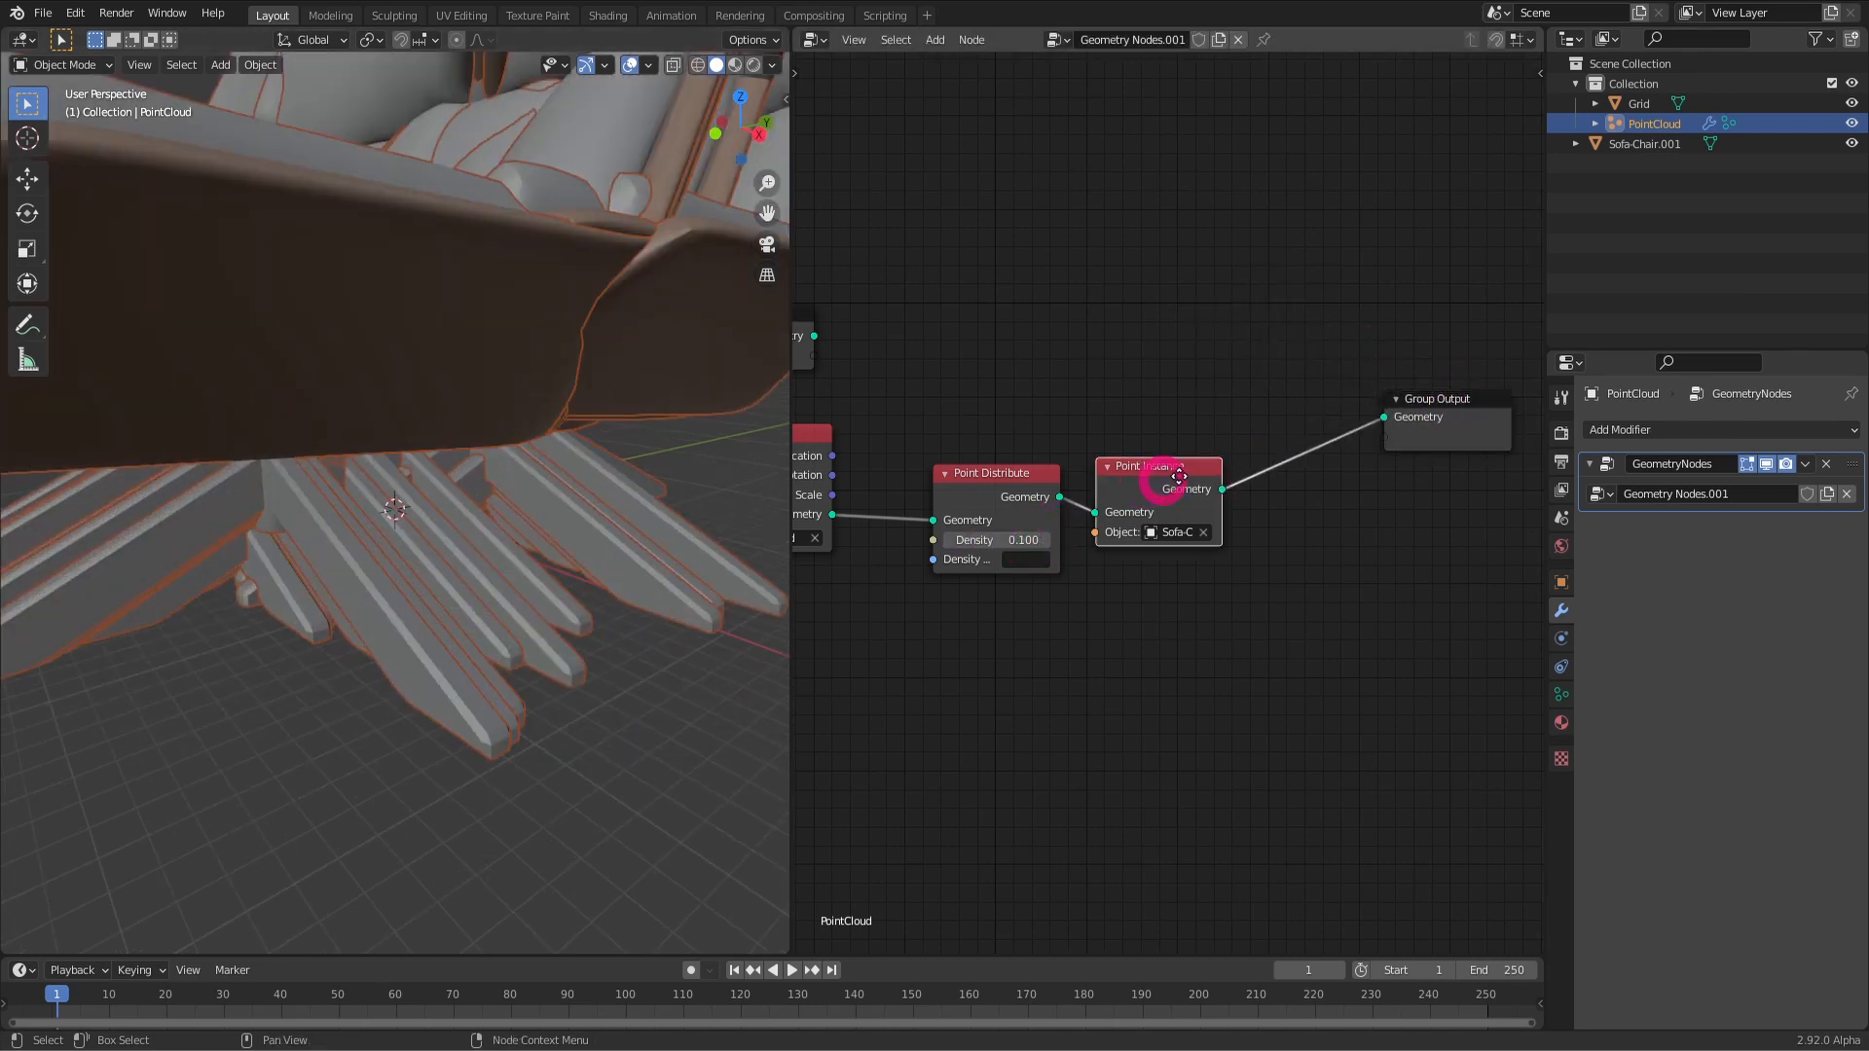
left_click_drag(1135, 492, 1236, 472)
key("shift+a")
mouse_move(1098, 331)
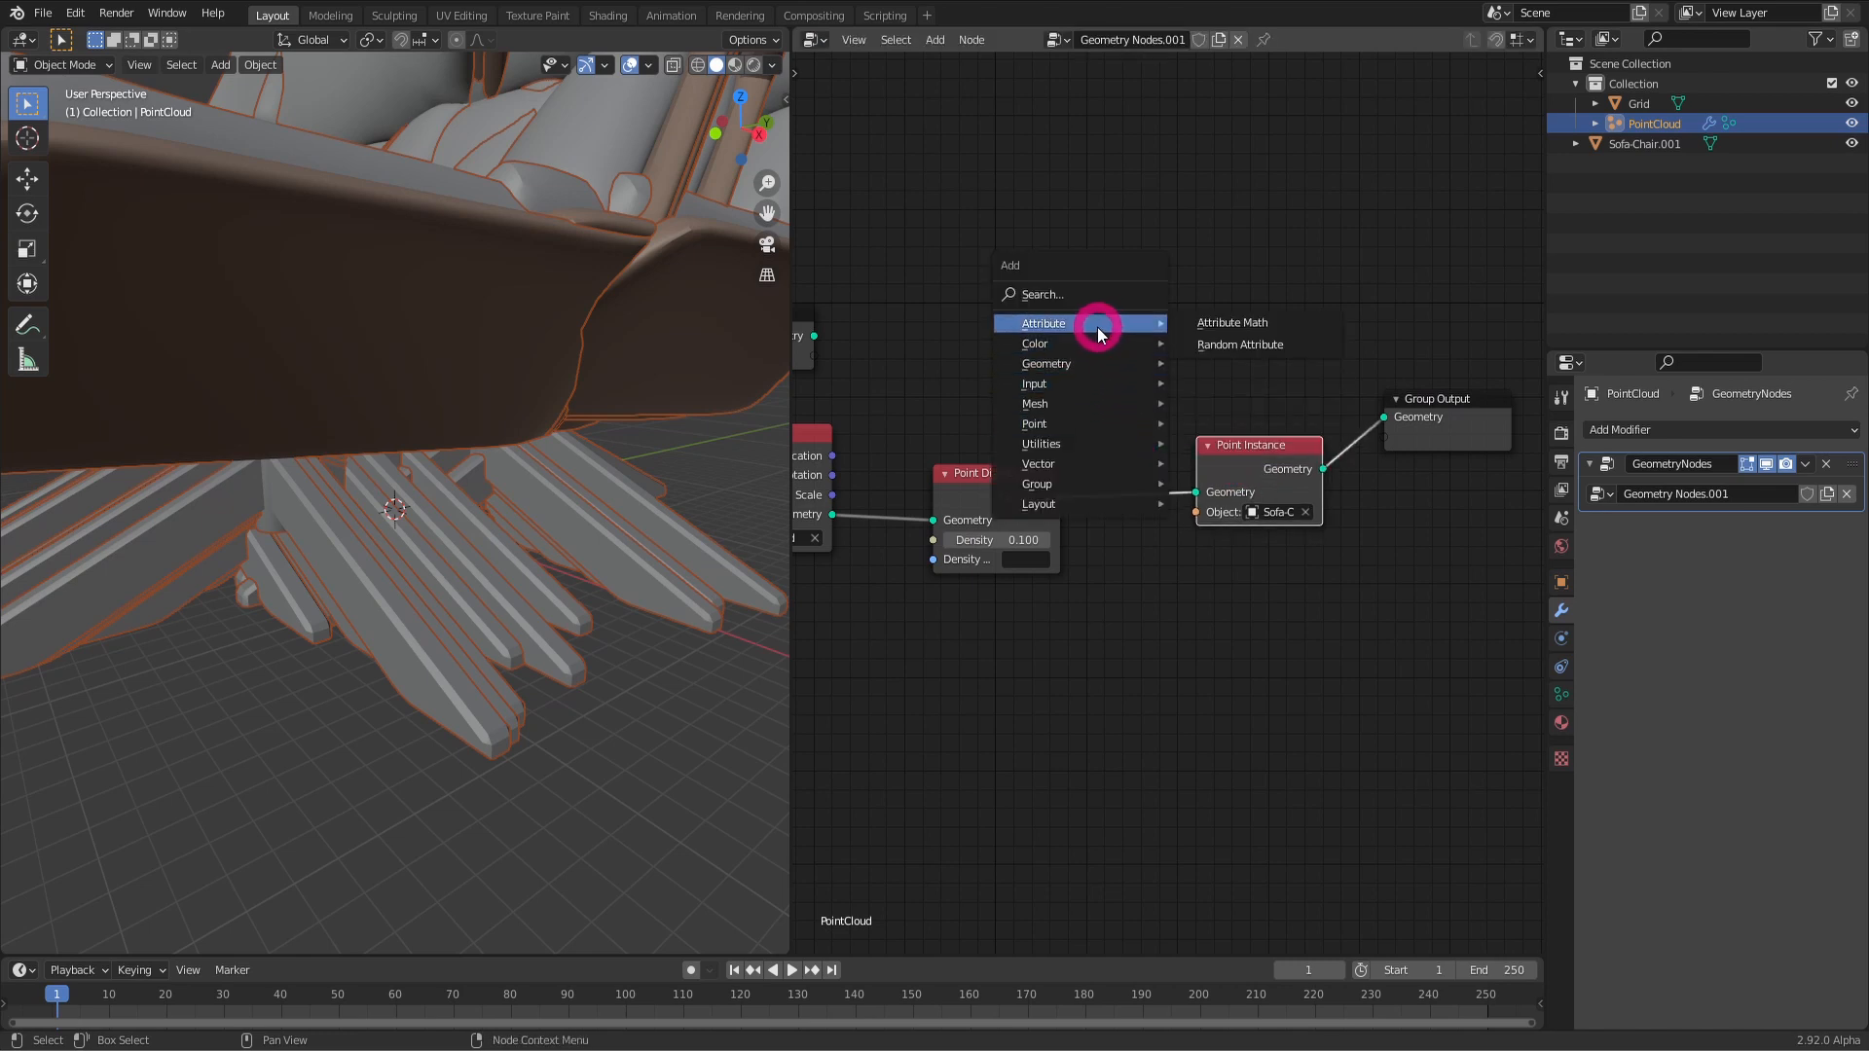
left_click(1246, 353)
left_click(1085, 448)
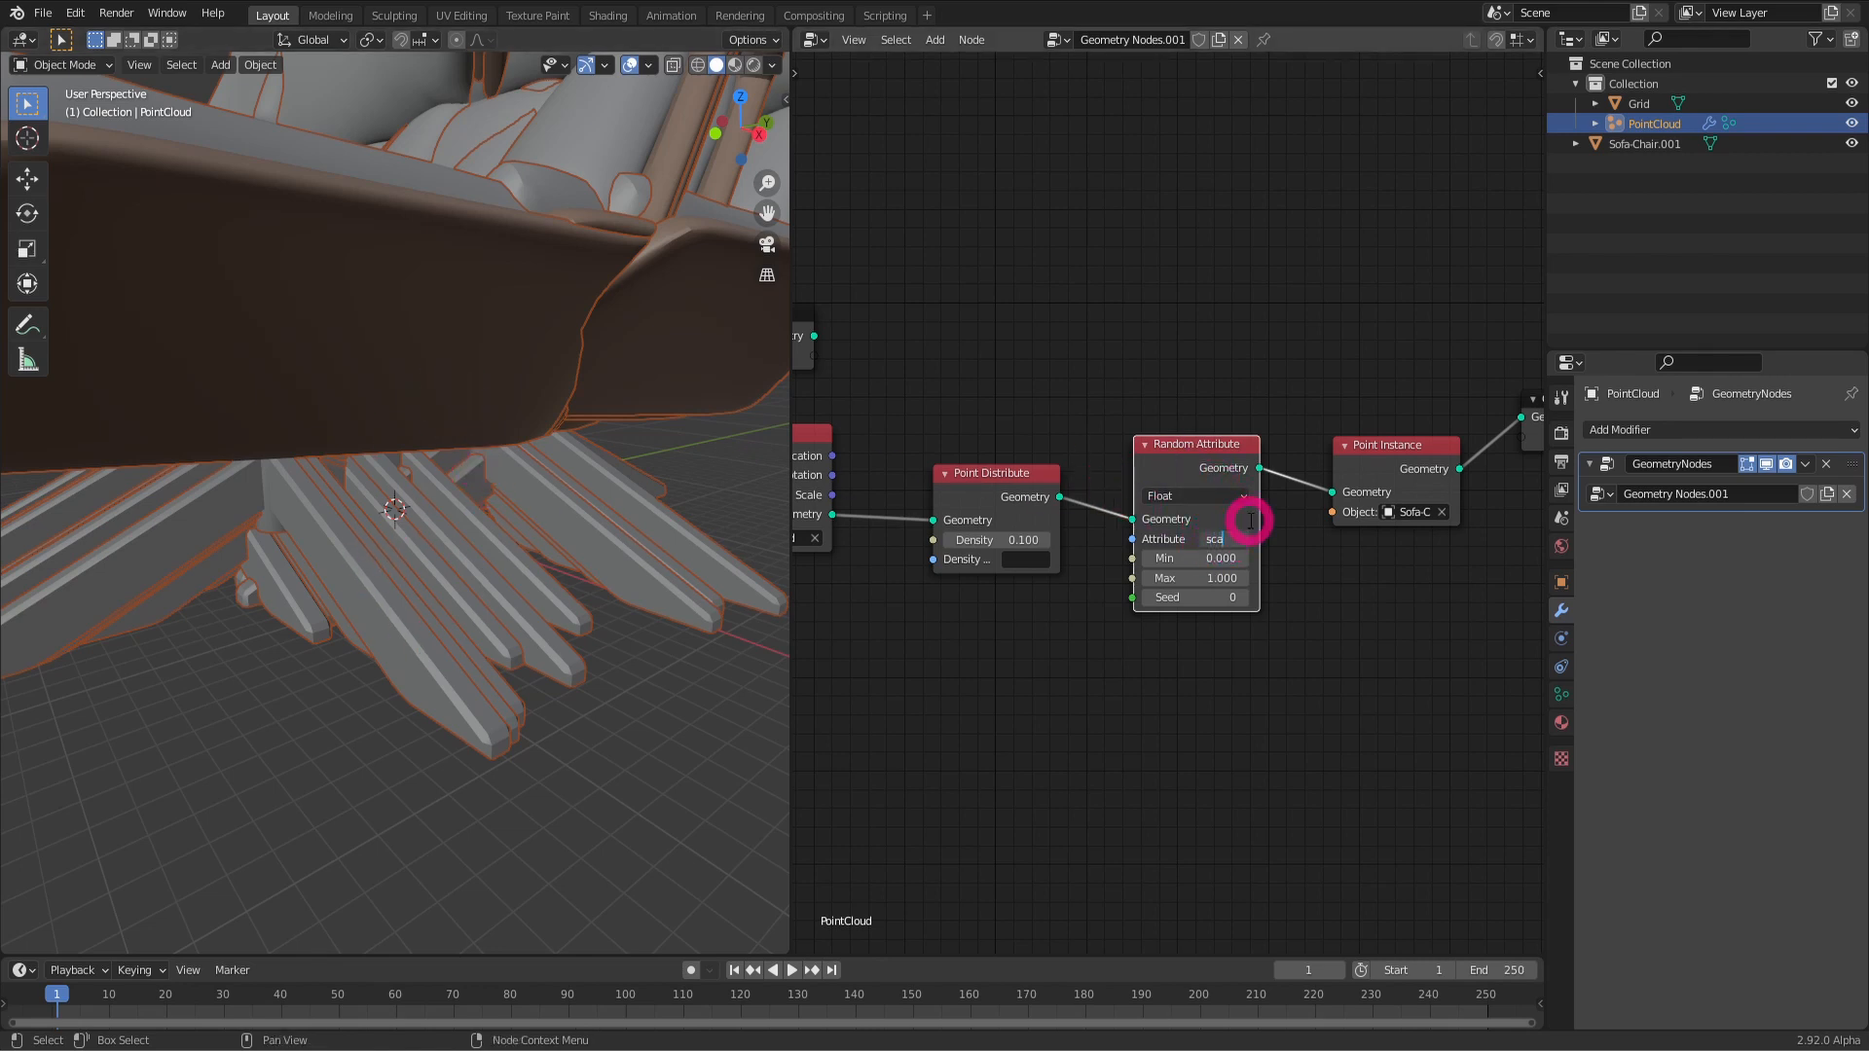
Step: Set the Random Attribute node's attribute to scale and its maximum to 0.050
key("Return")
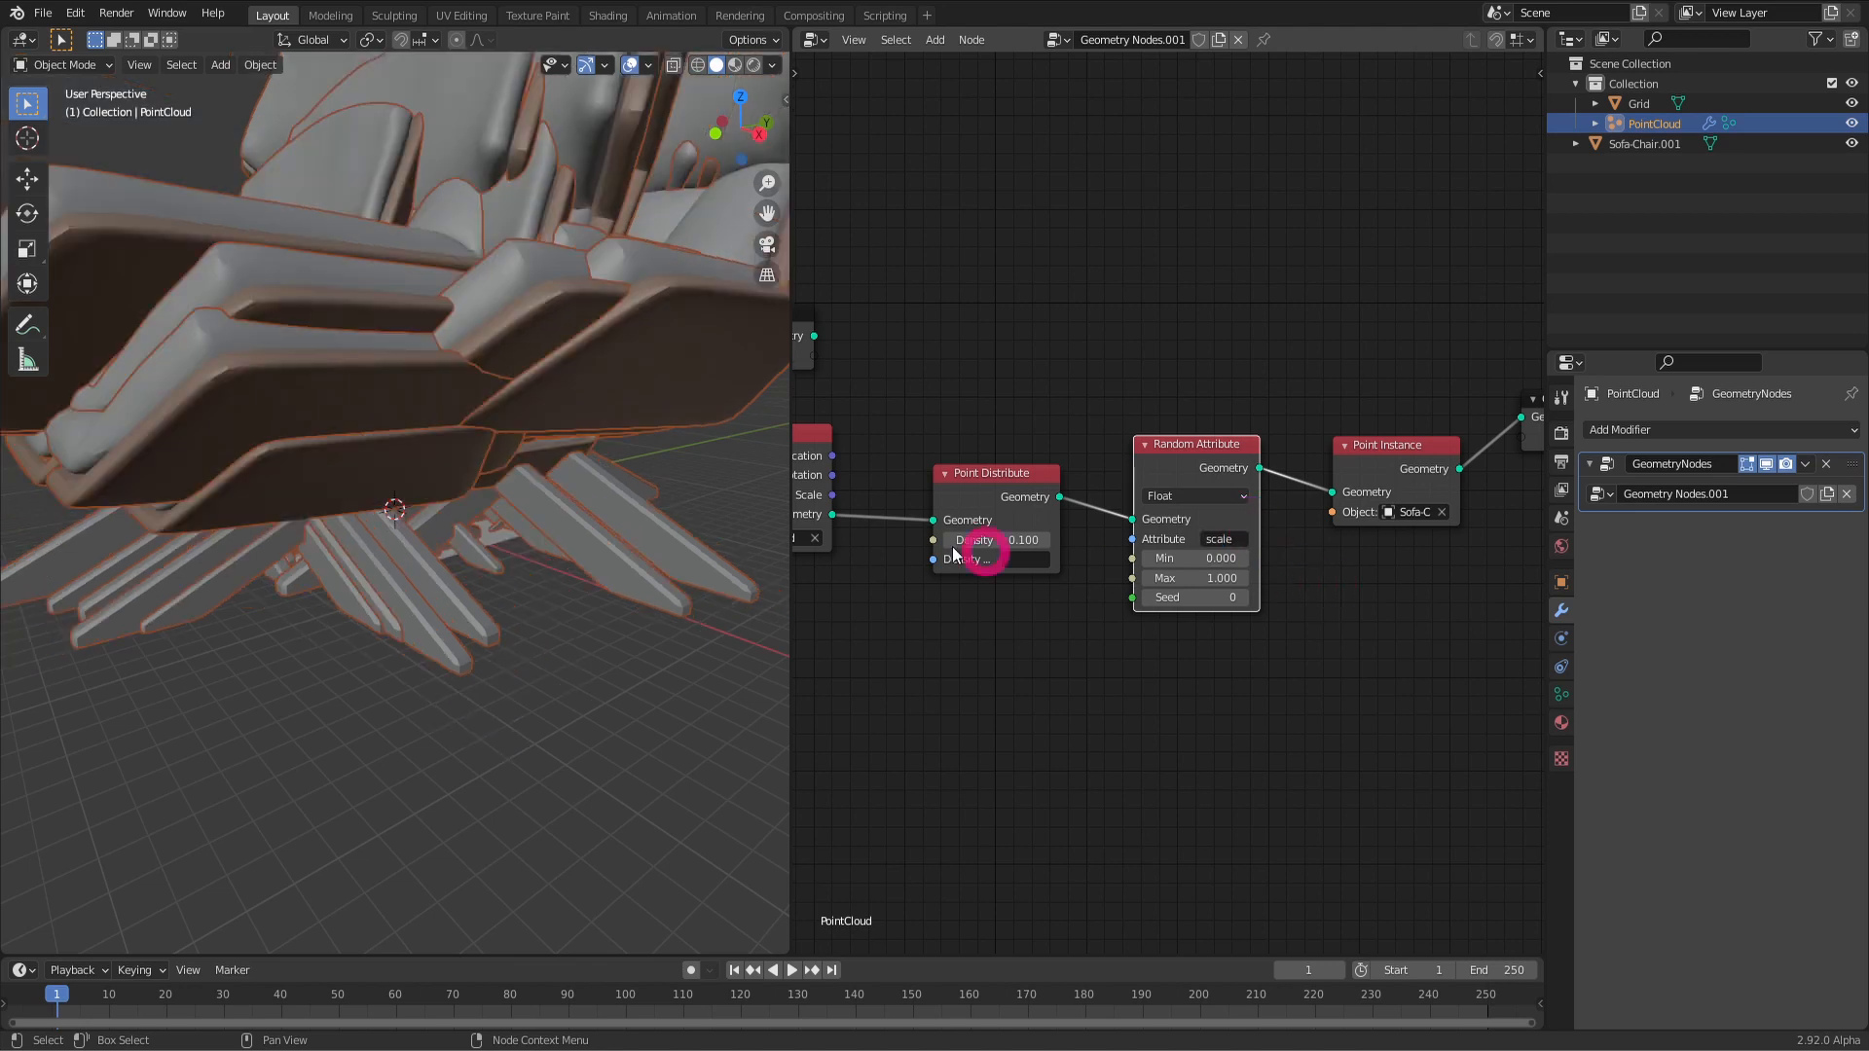
left_click_drag(1185, 572, 1102, 590)
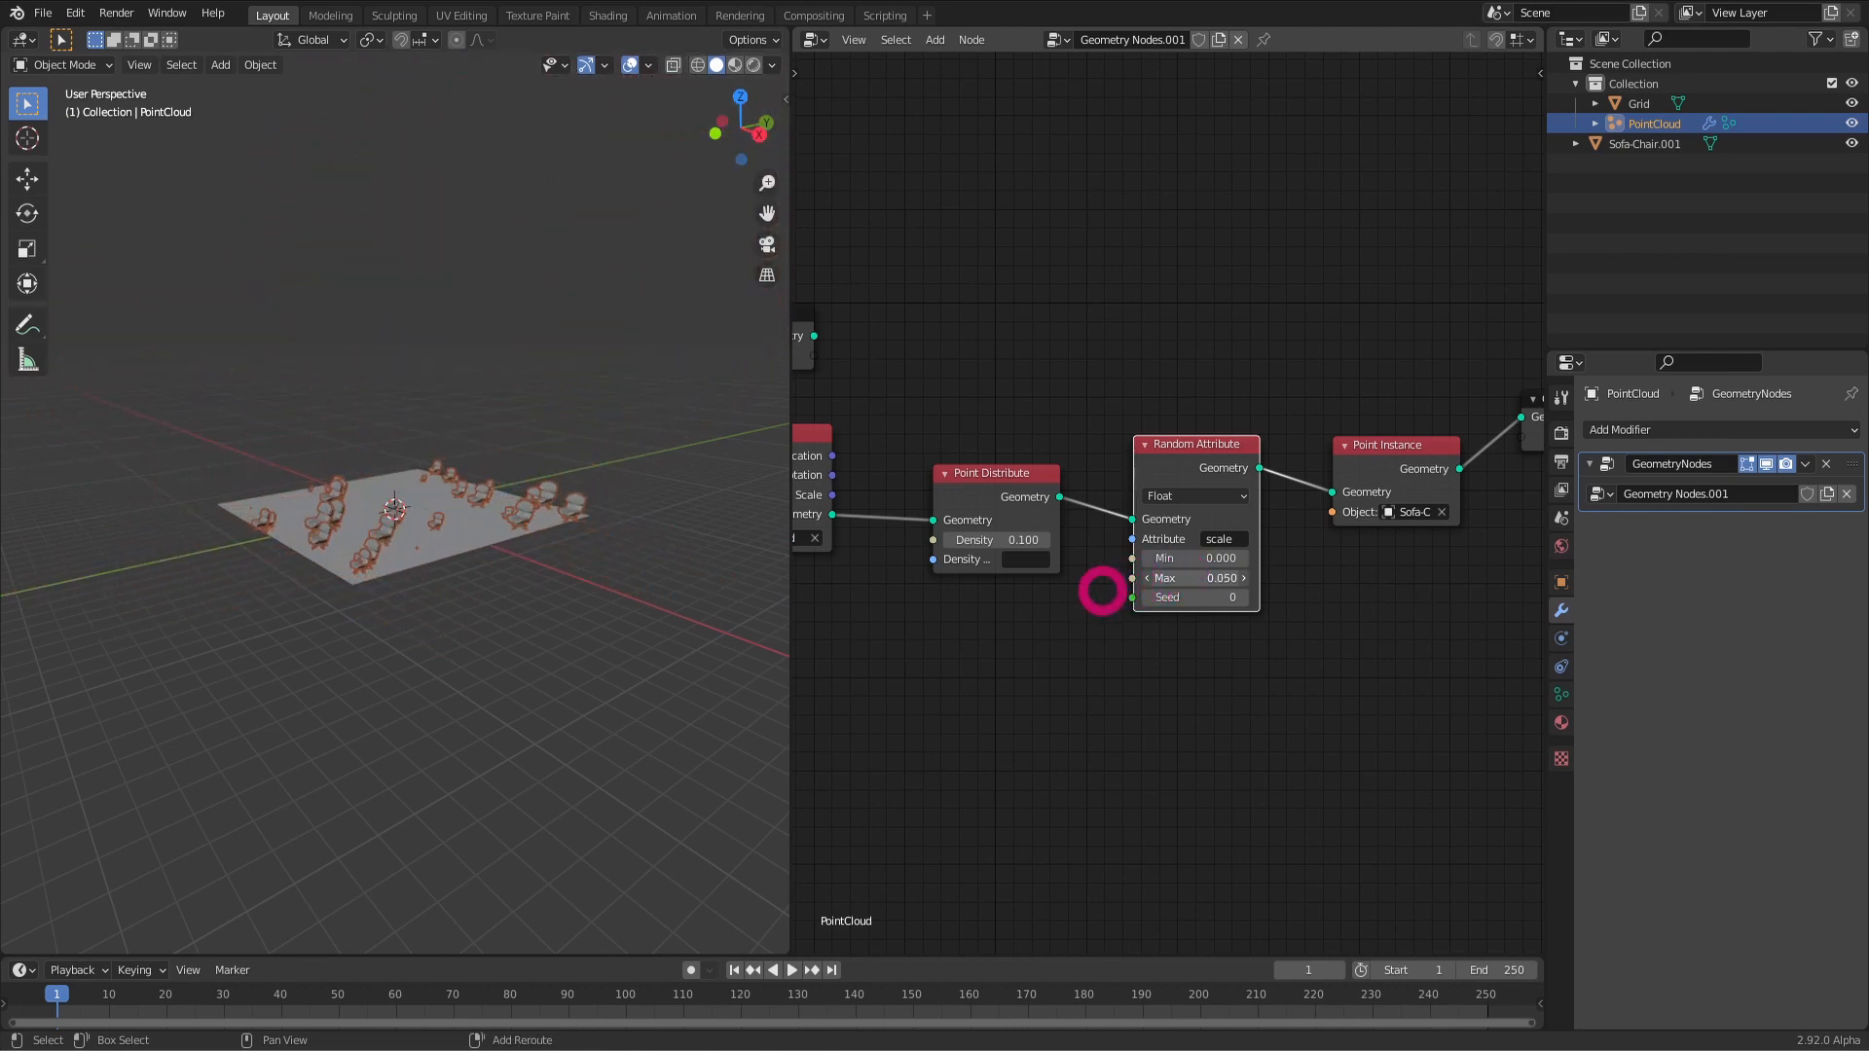
scroll(441, 561, "up", 6)
middle_click_drag(441, 561, 516, 530)
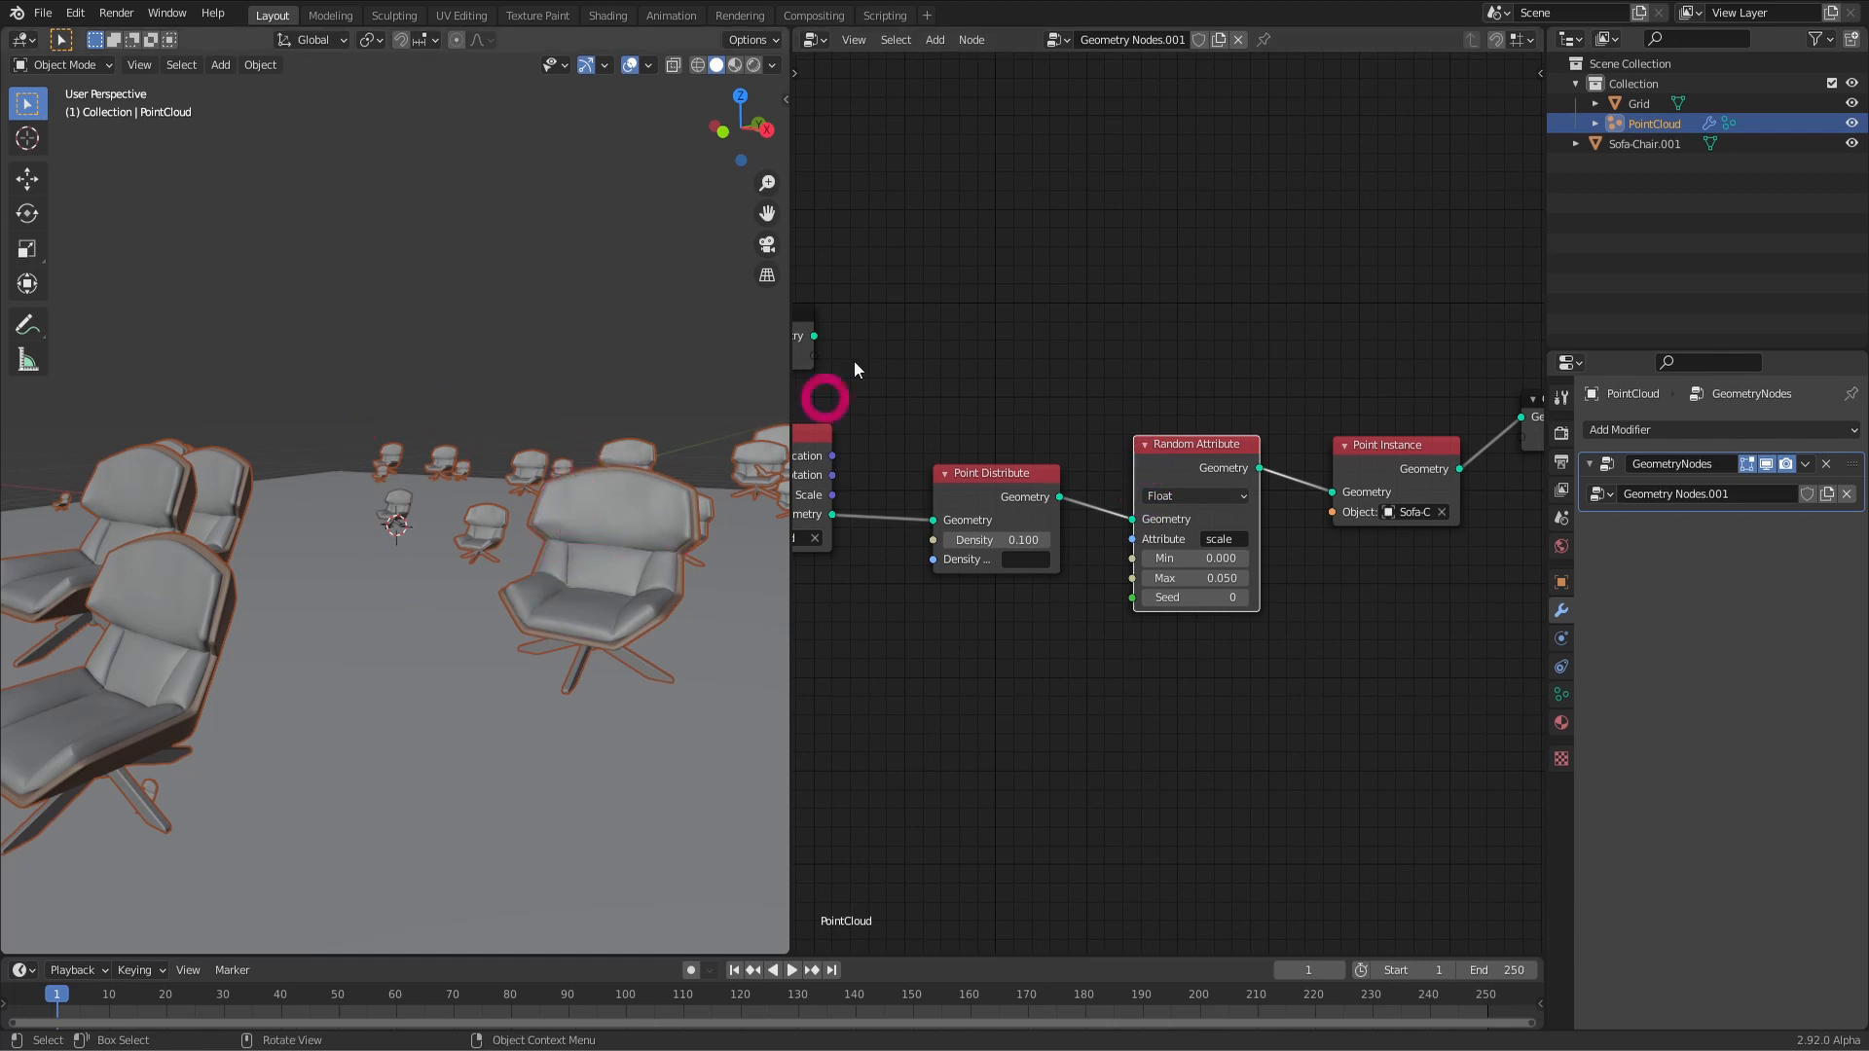
Step: Examine the point cloud's attribute list and the options for adding a geometry attribute to it
left_click(1564, 697)
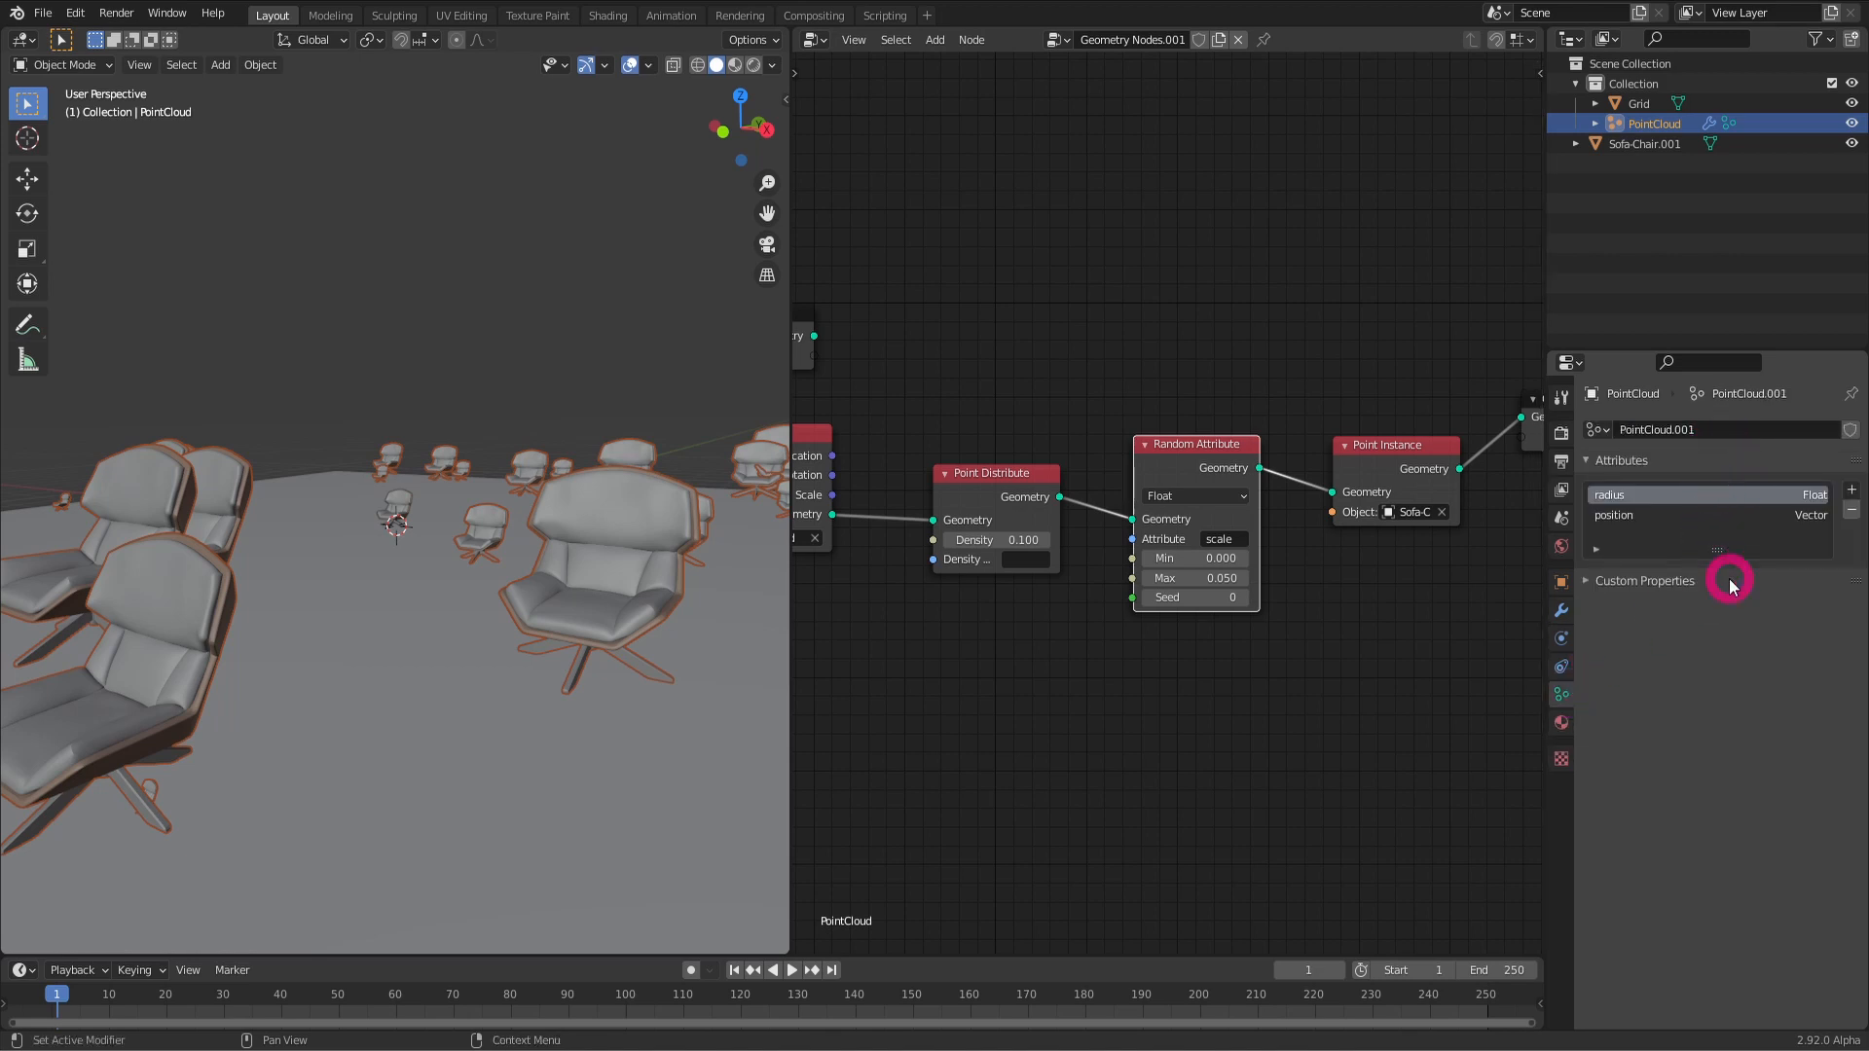
left_click(1851, 489)
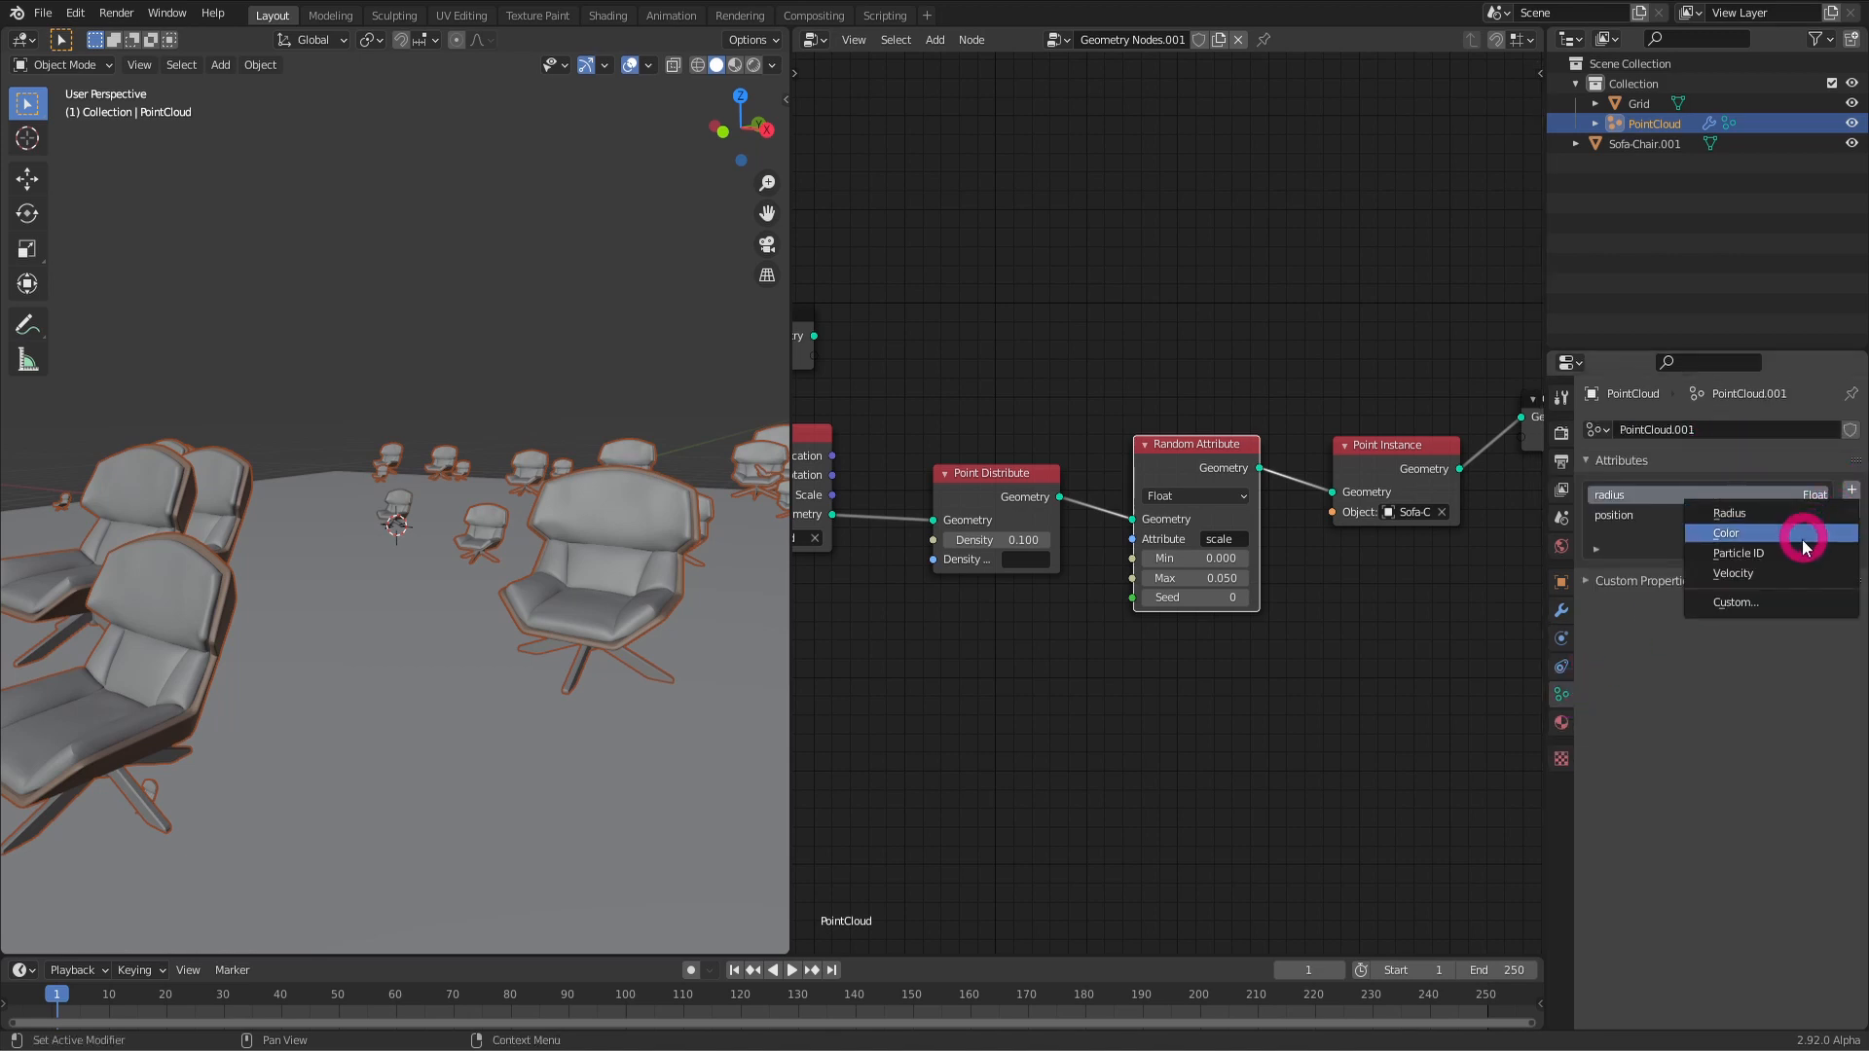
left_click(1797, 575)
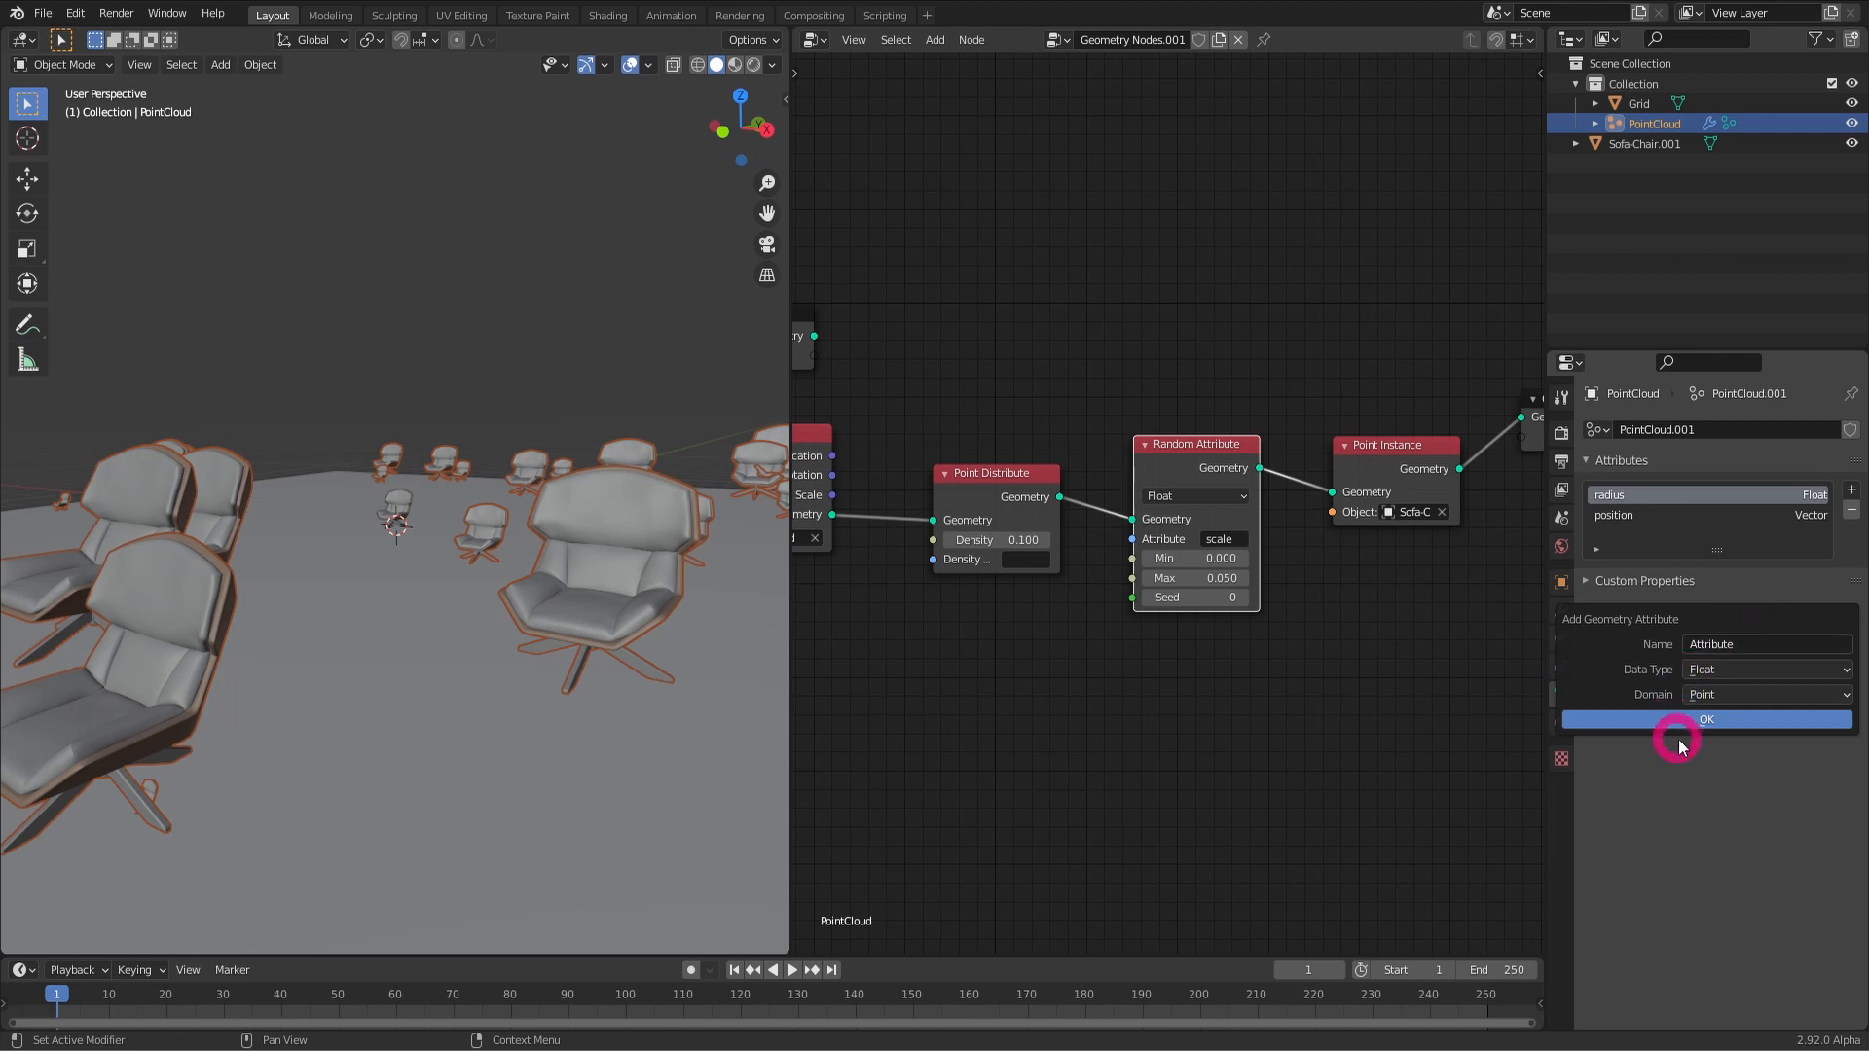
left_click_drag(1717, 550, 1731, 651)
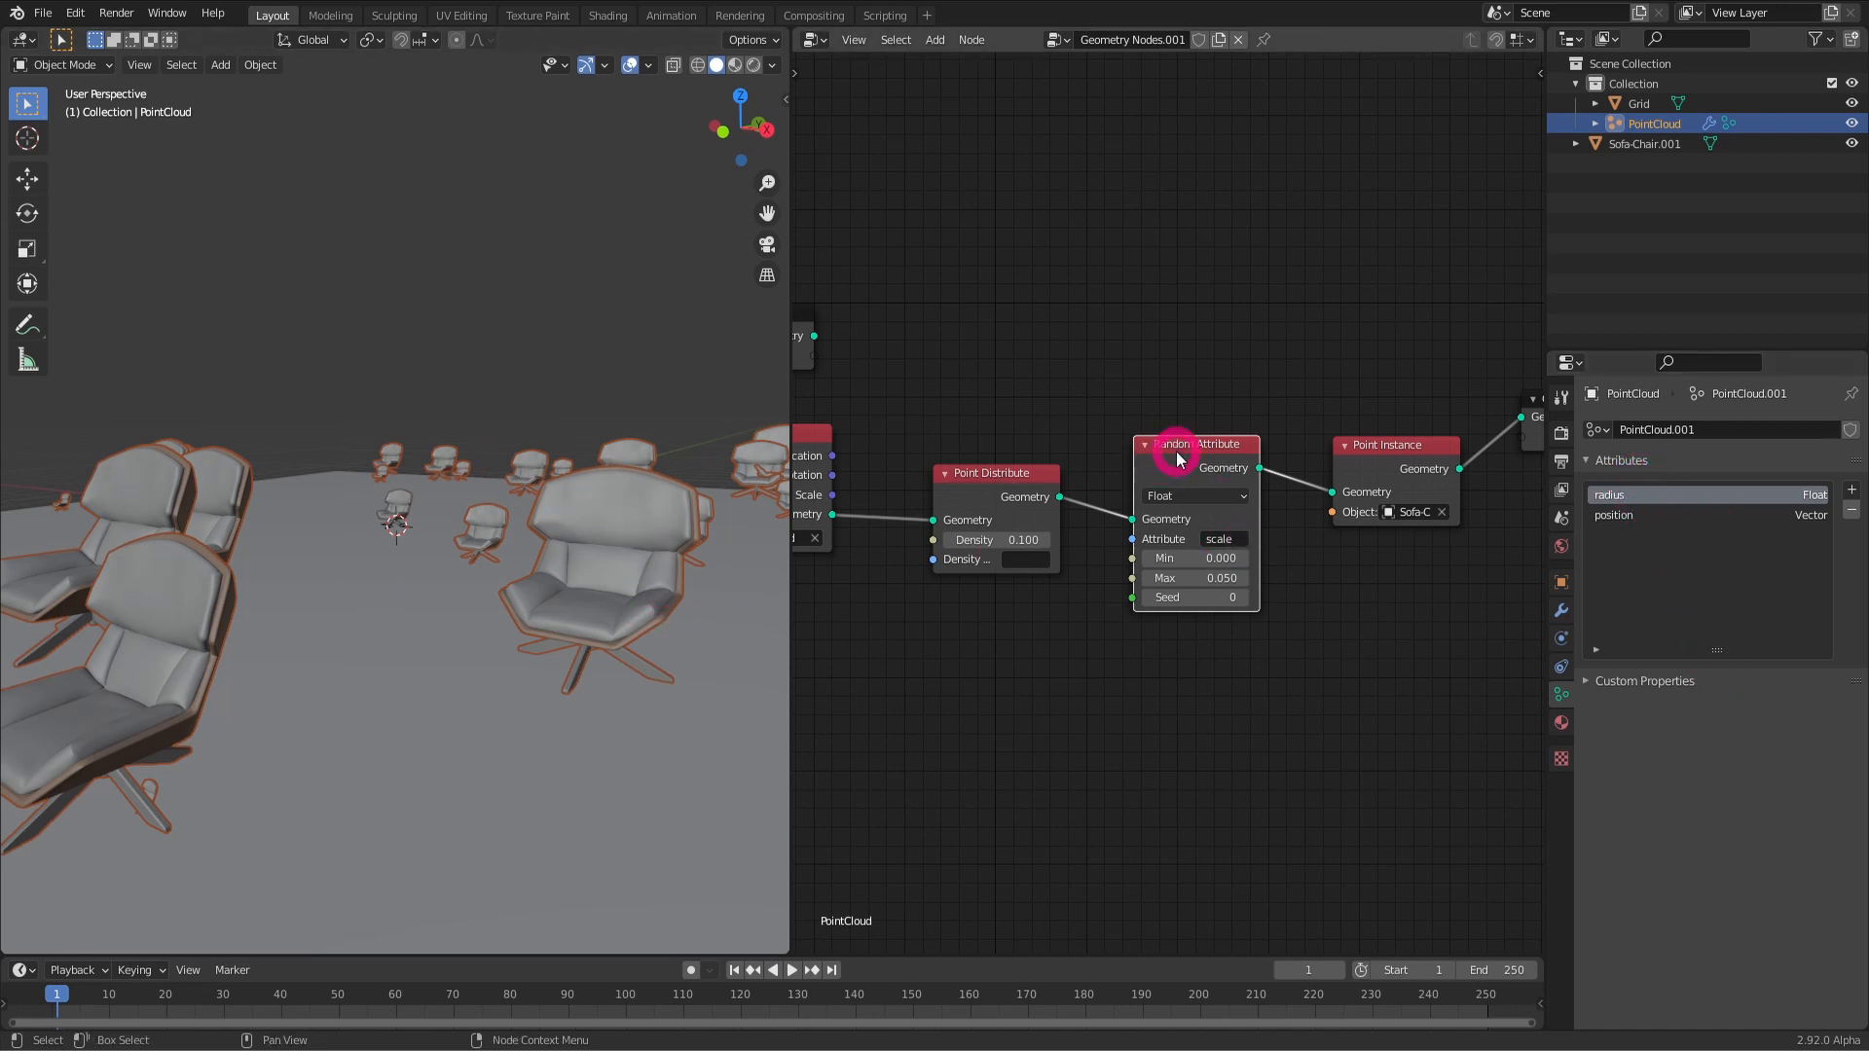
left_click_drag(1183, 455, 1164, 469)
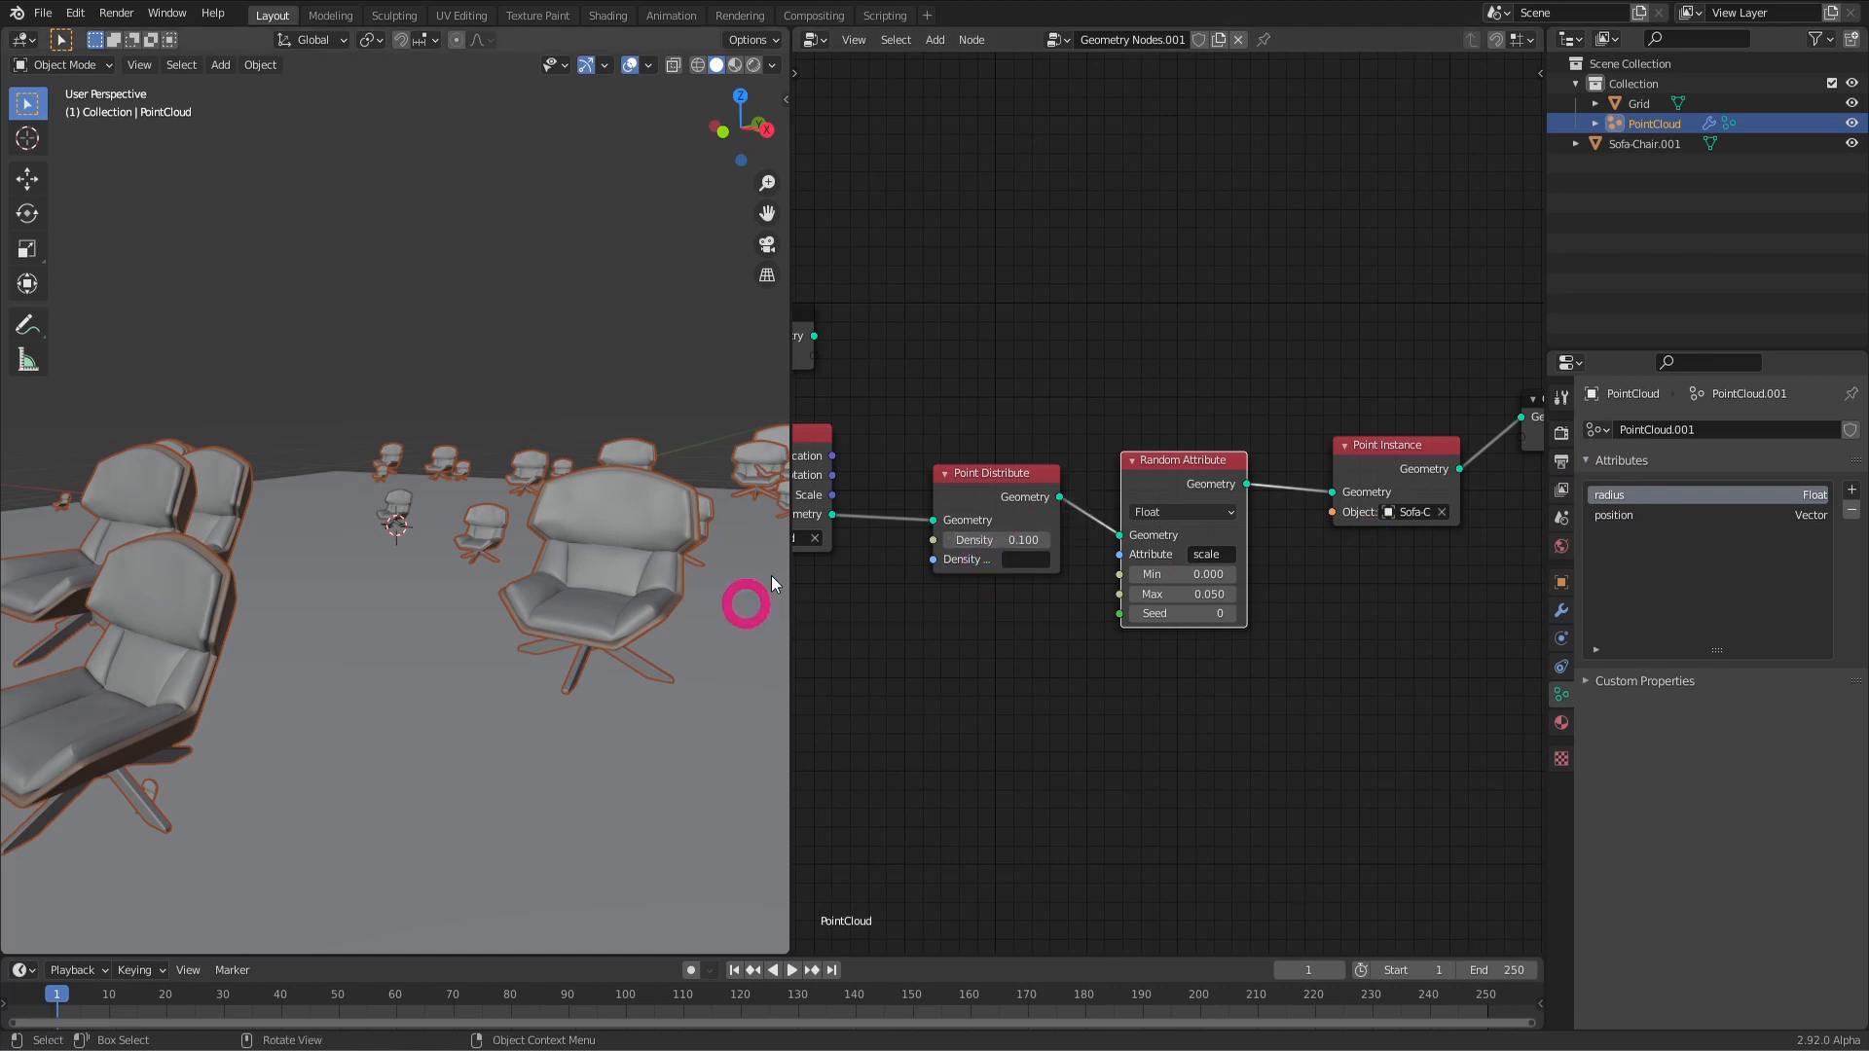
left_click(1852, 496)
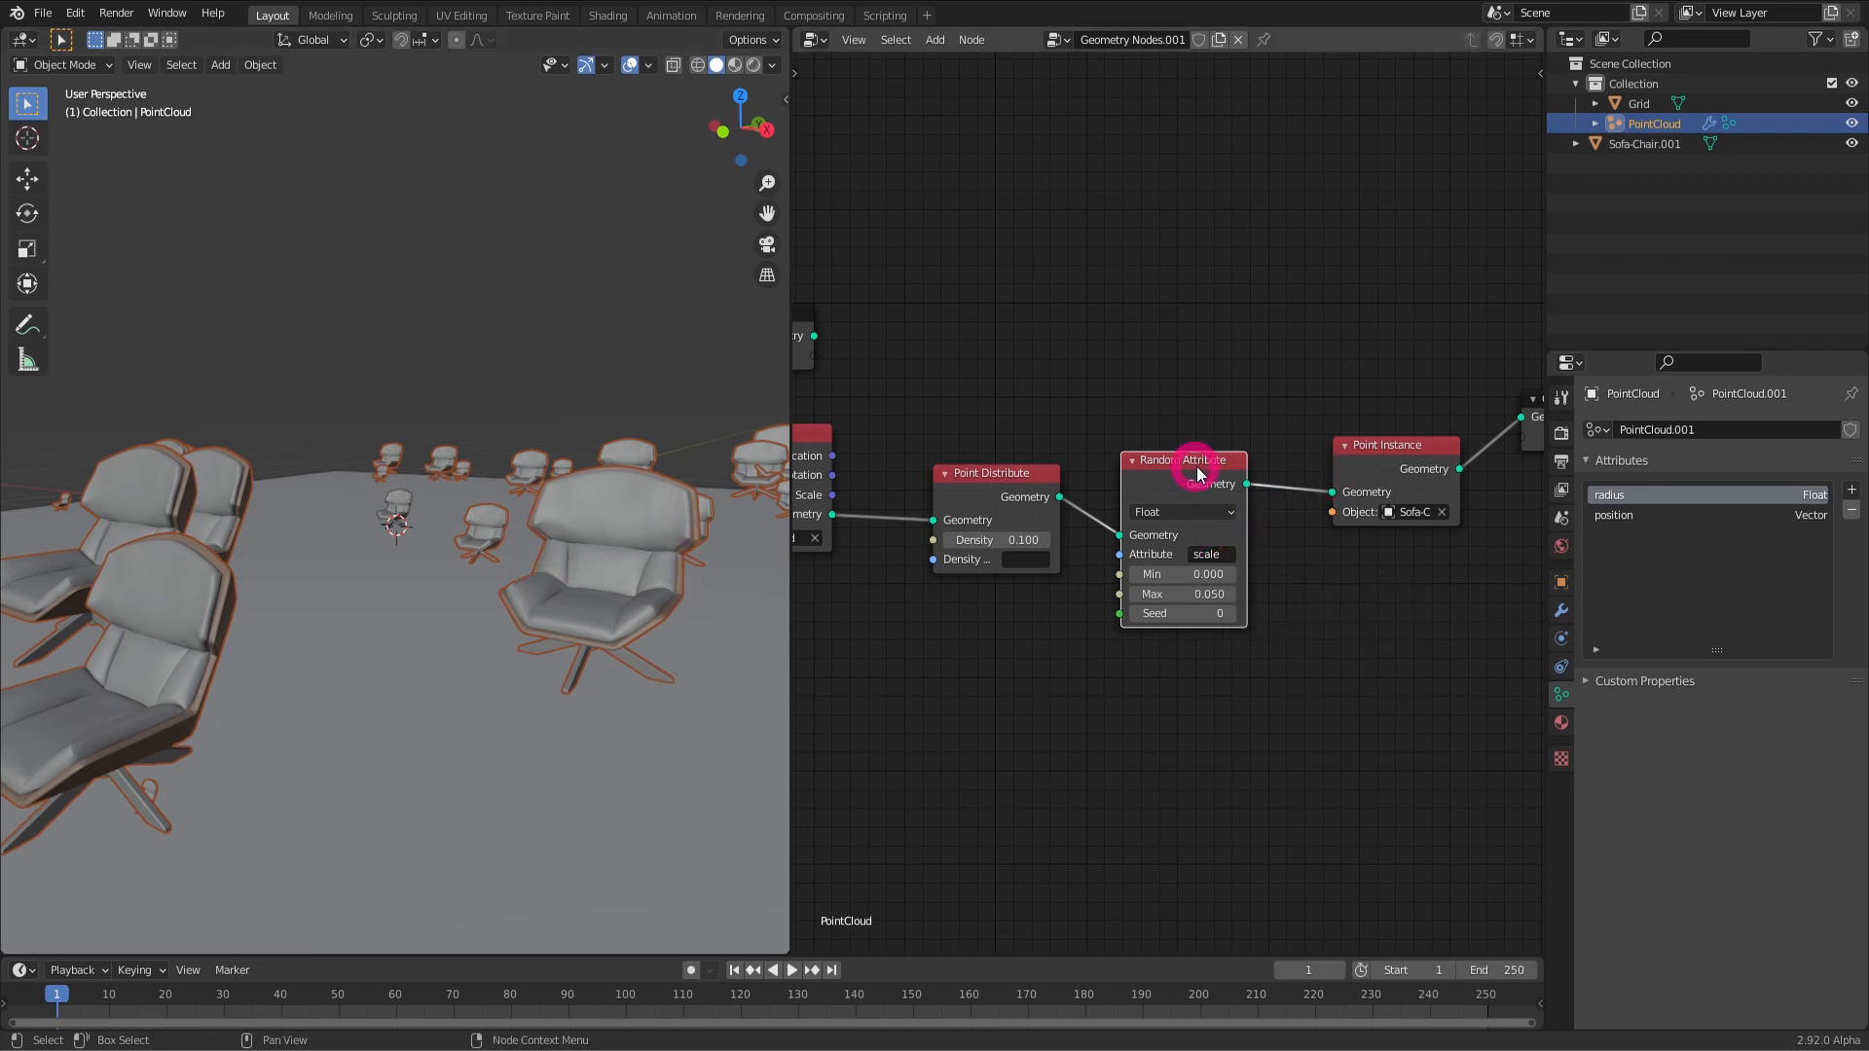
Step: Set the scale Random Attribute node's seed to 5 and hide the original Sofa-Chair.001 object
scroll(1198, 474, "up", 2)
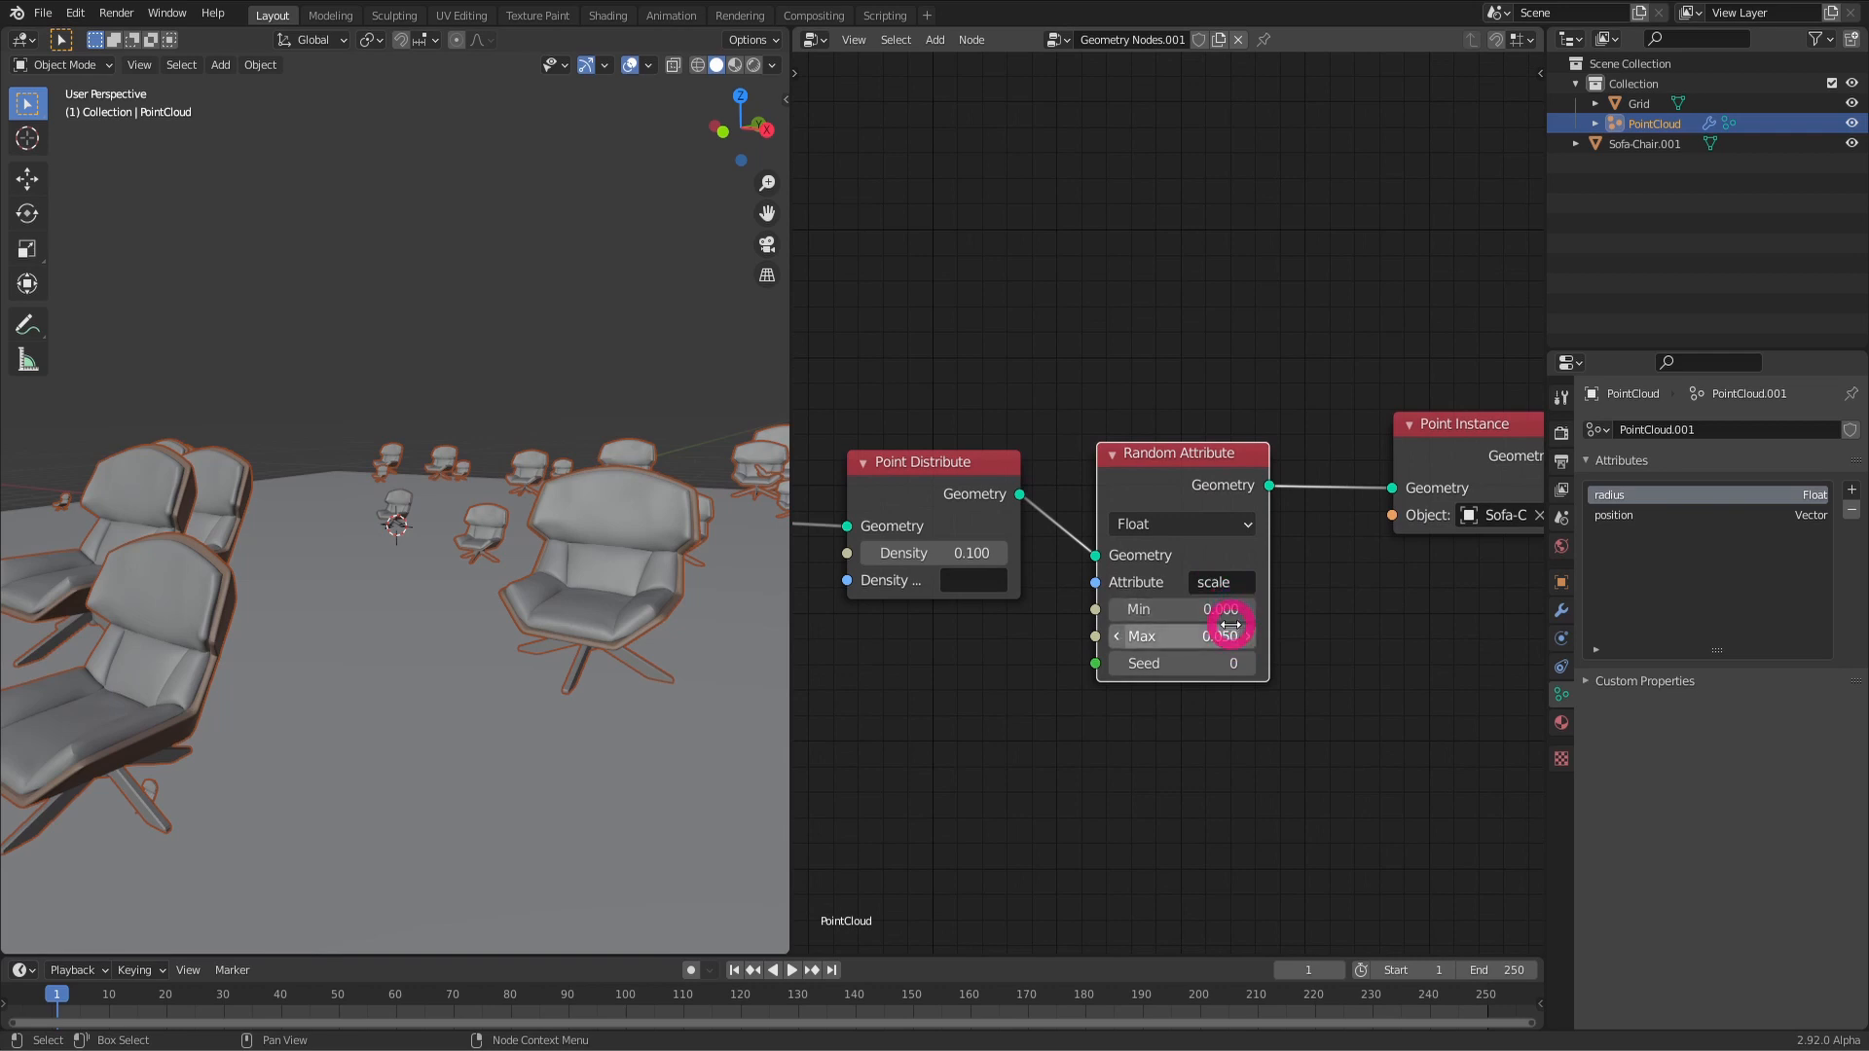
left_click(1248, 663)
left_click(1248, 663)
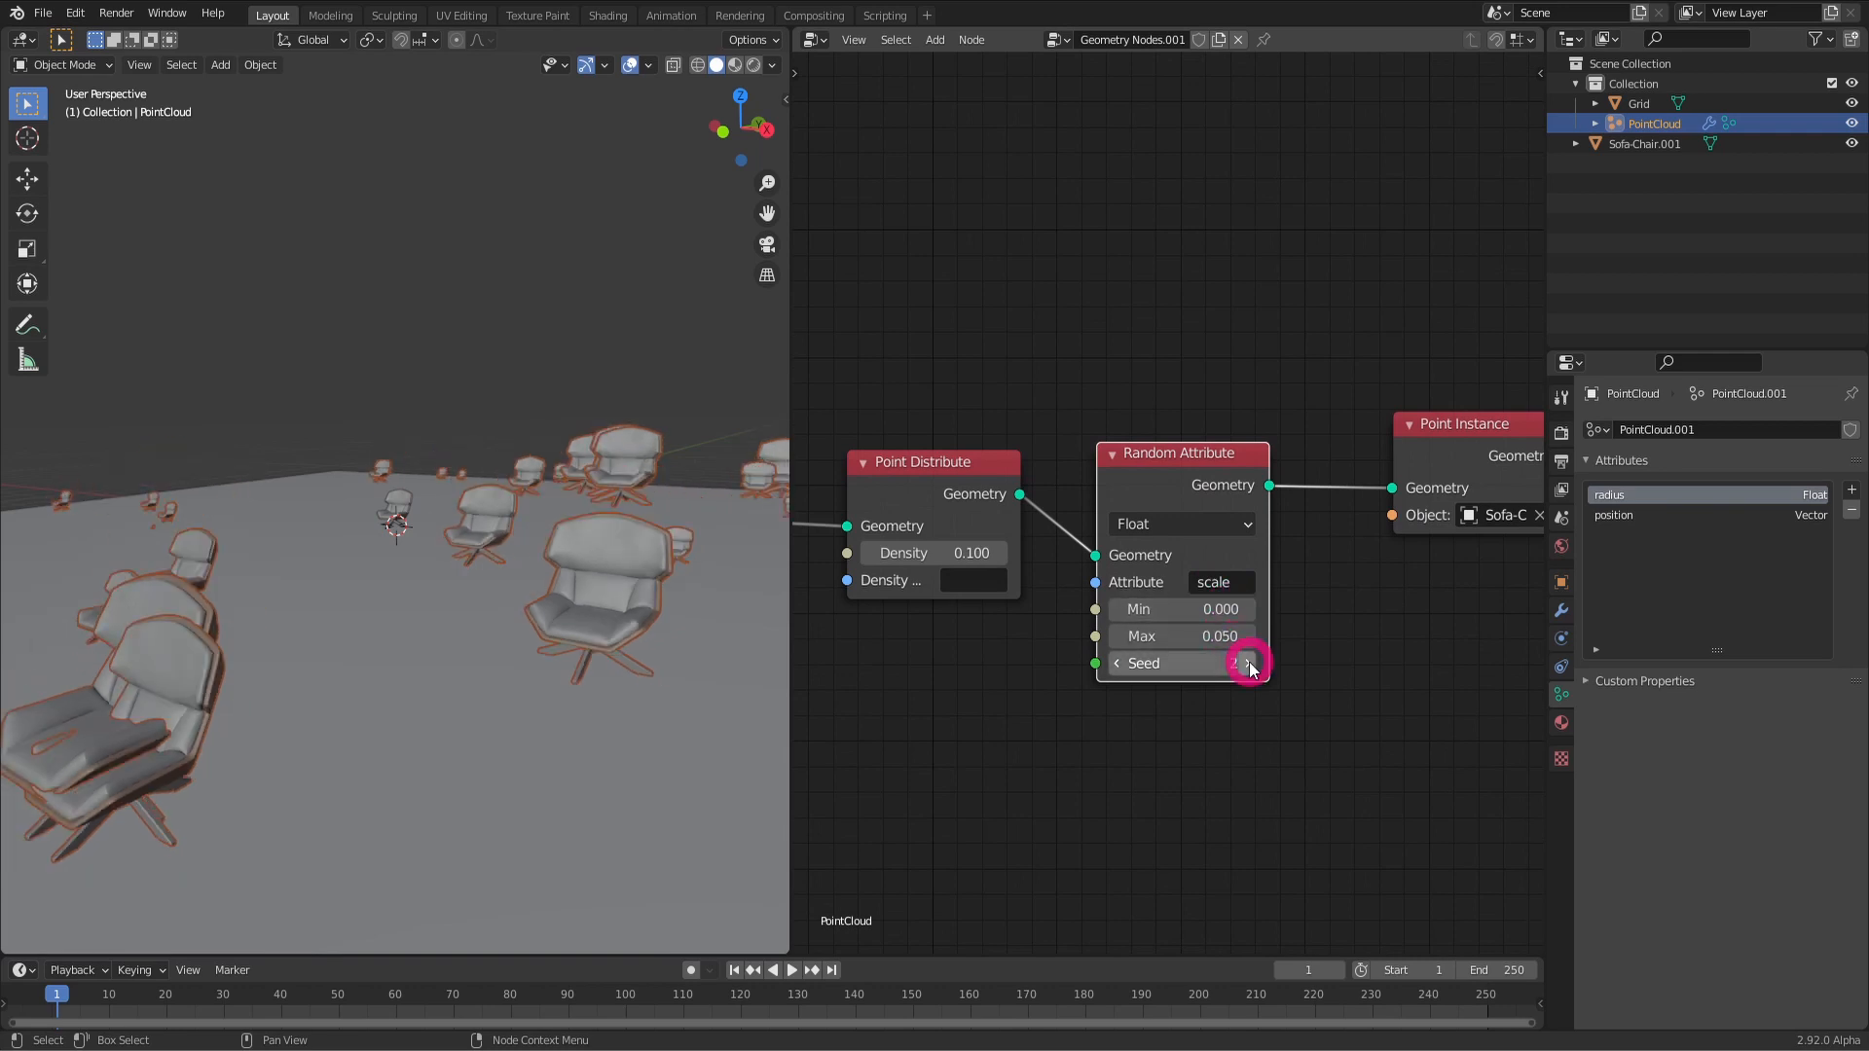
left_click(1248, 663)
left_click(1248, 662)
left_click(1248, 663)
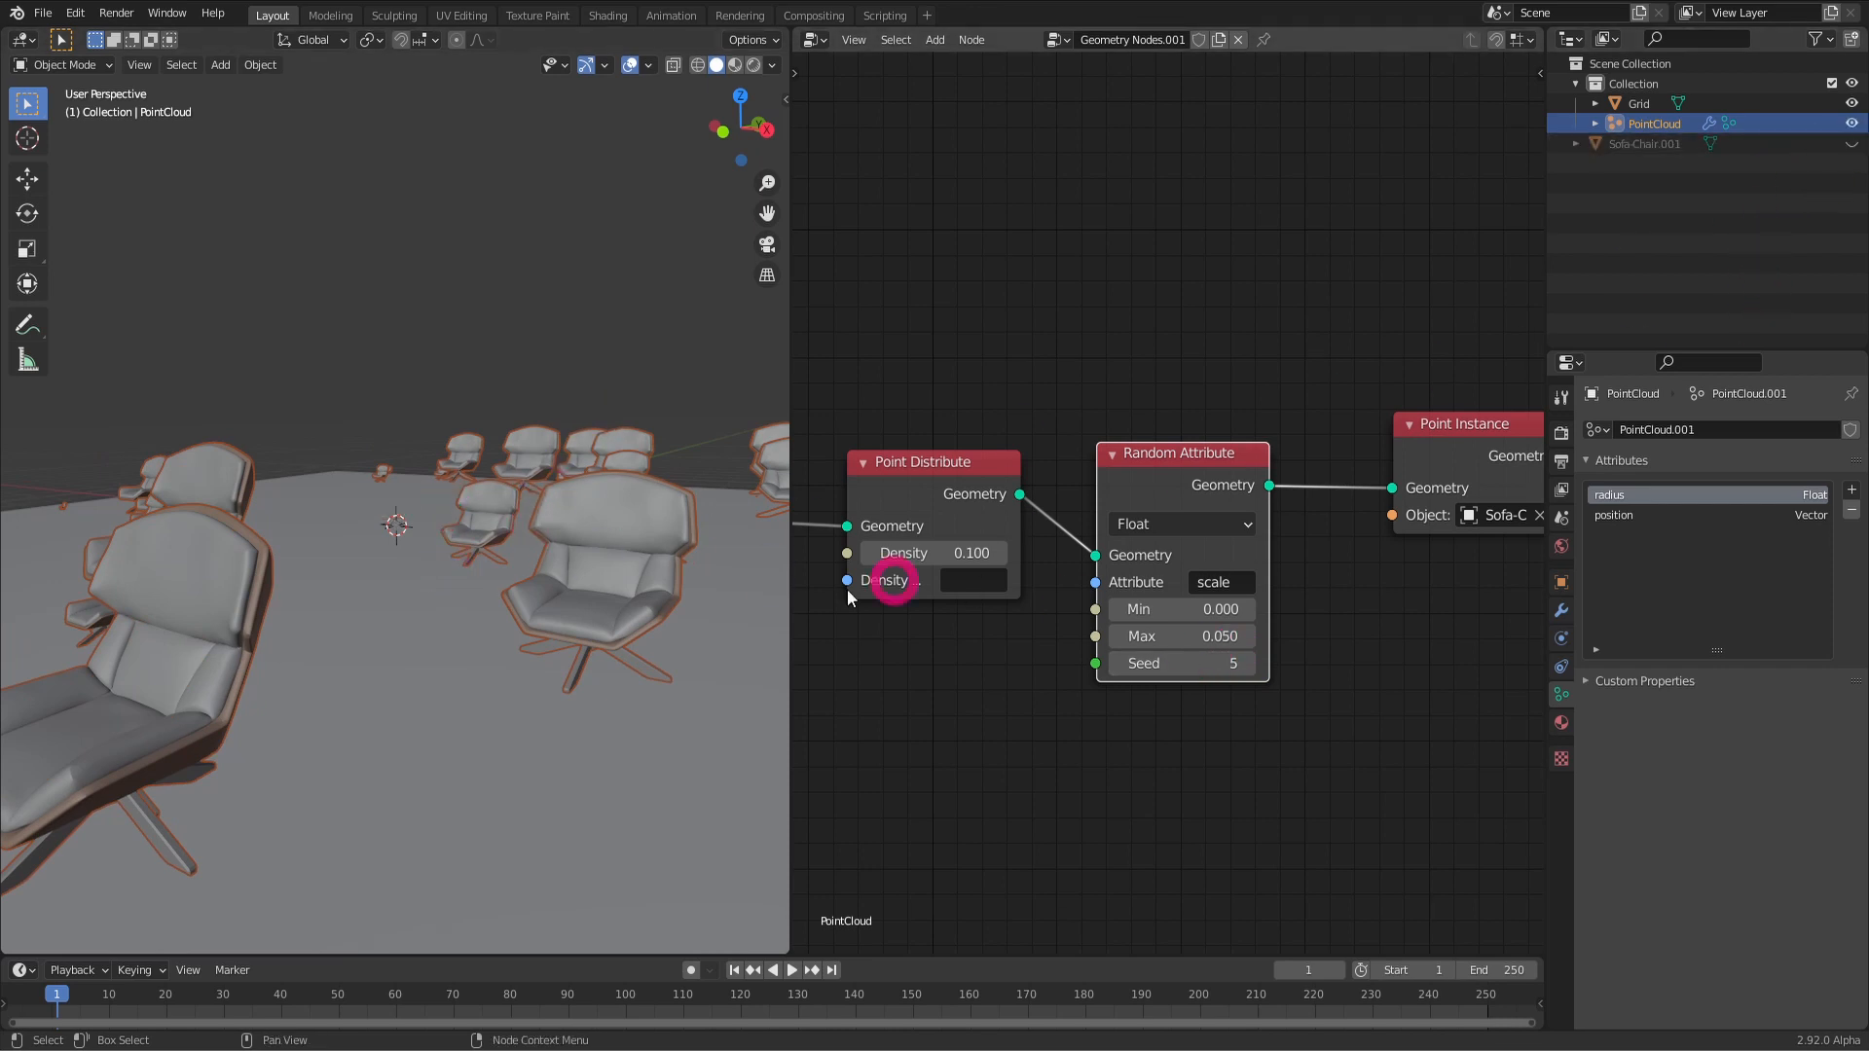
middle_click_drag(360, 613, 403, 615)
scroll(412, 601, "up", 3)
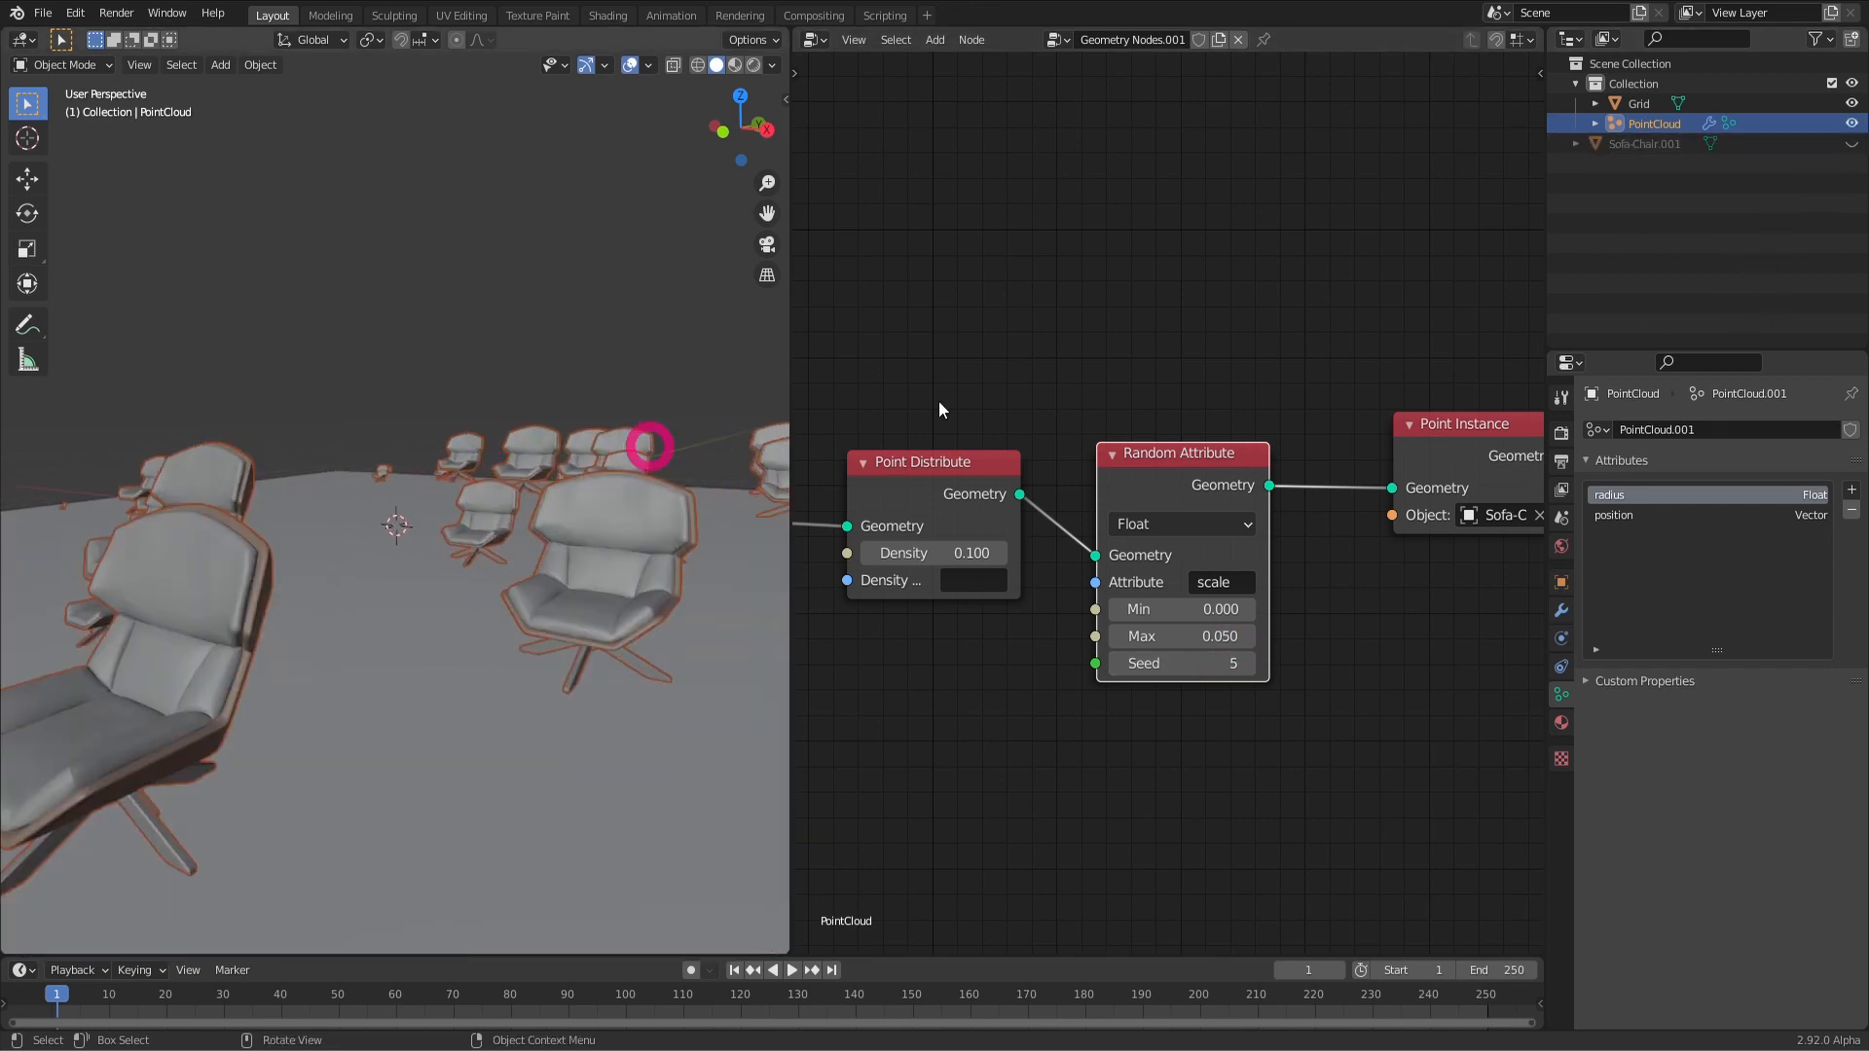
left_click(1254, 688)
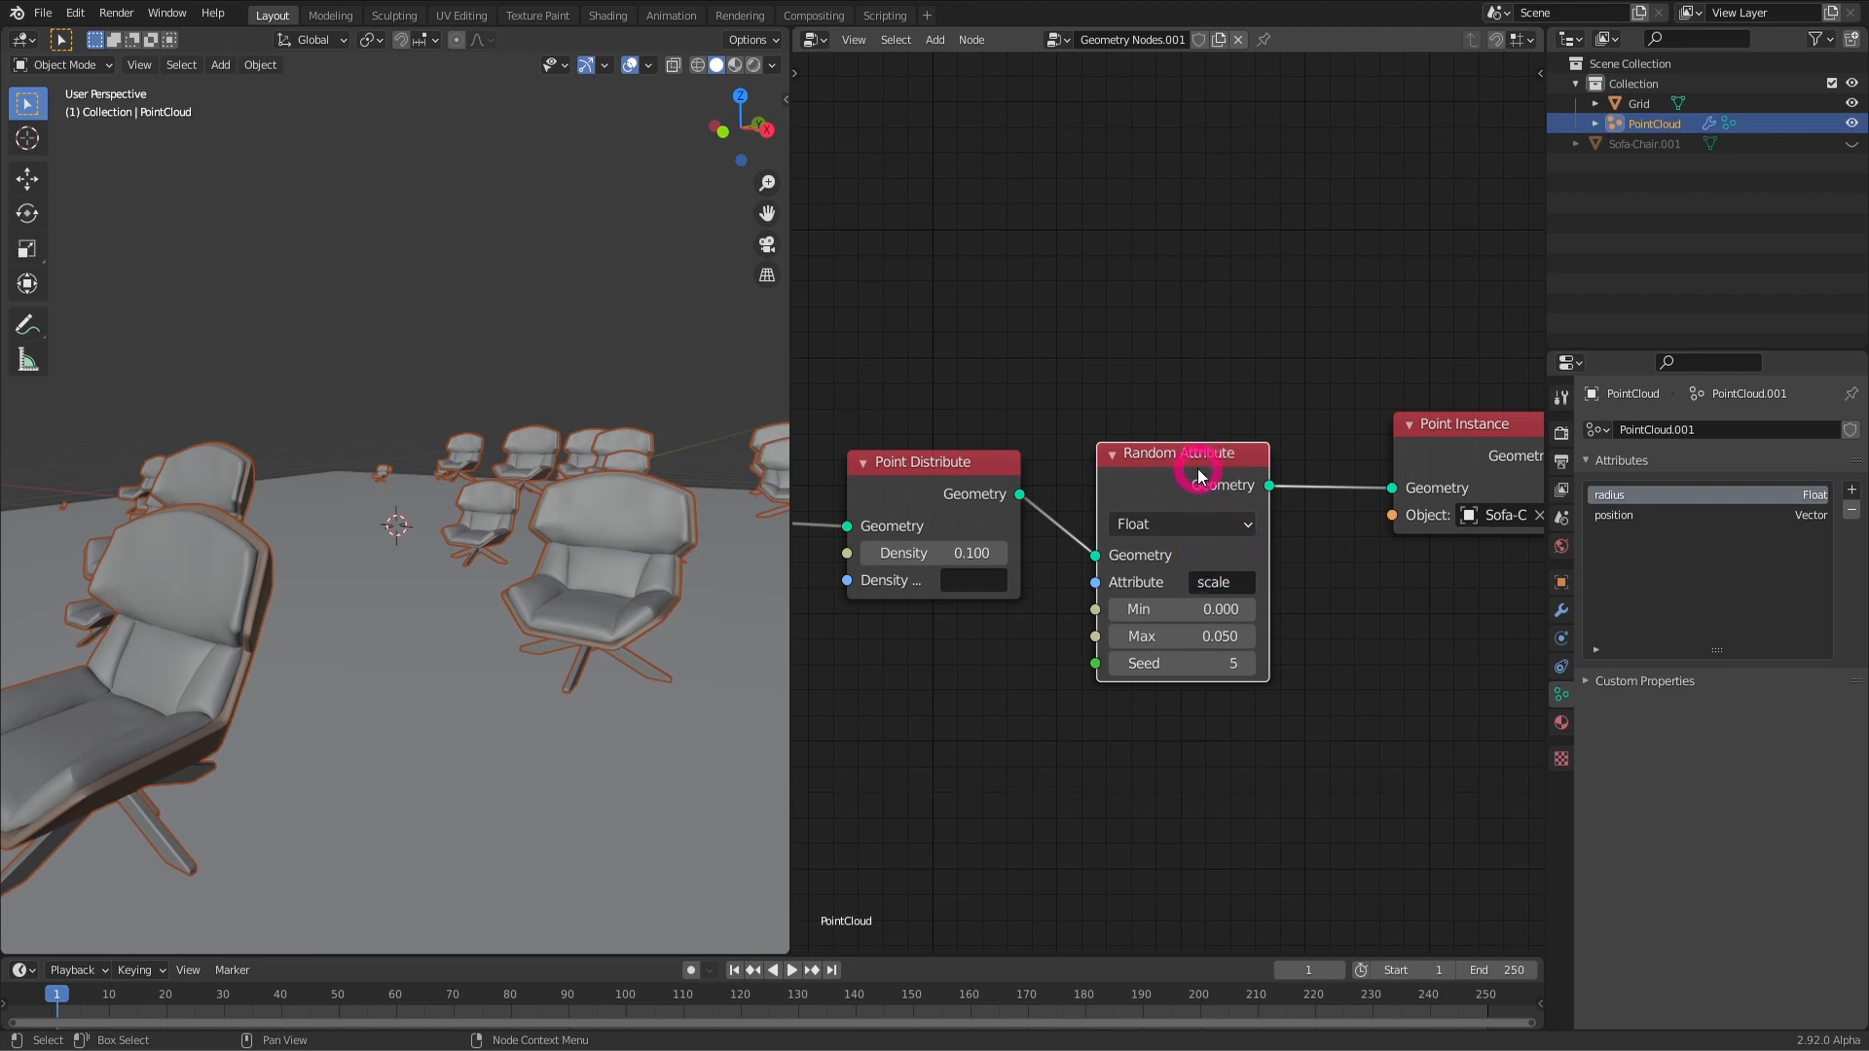
left_click(1177, 529)
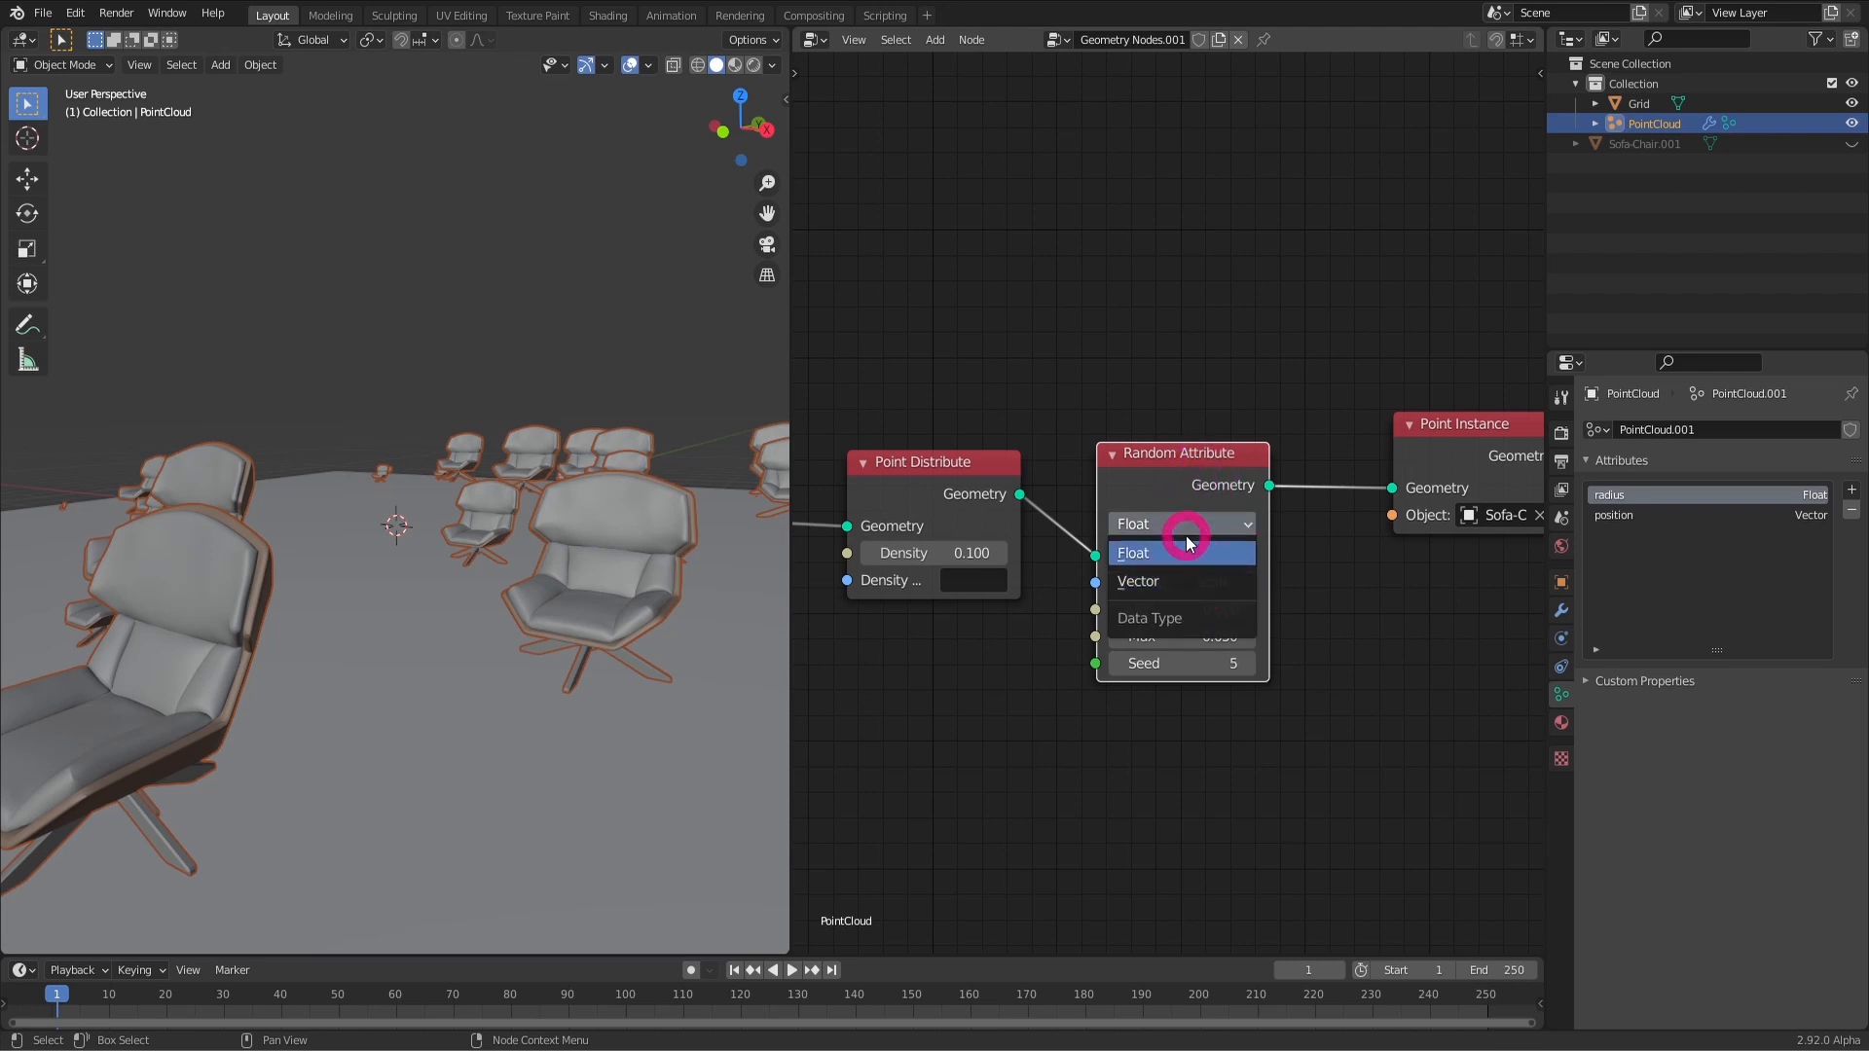
left_click(1178, 552)
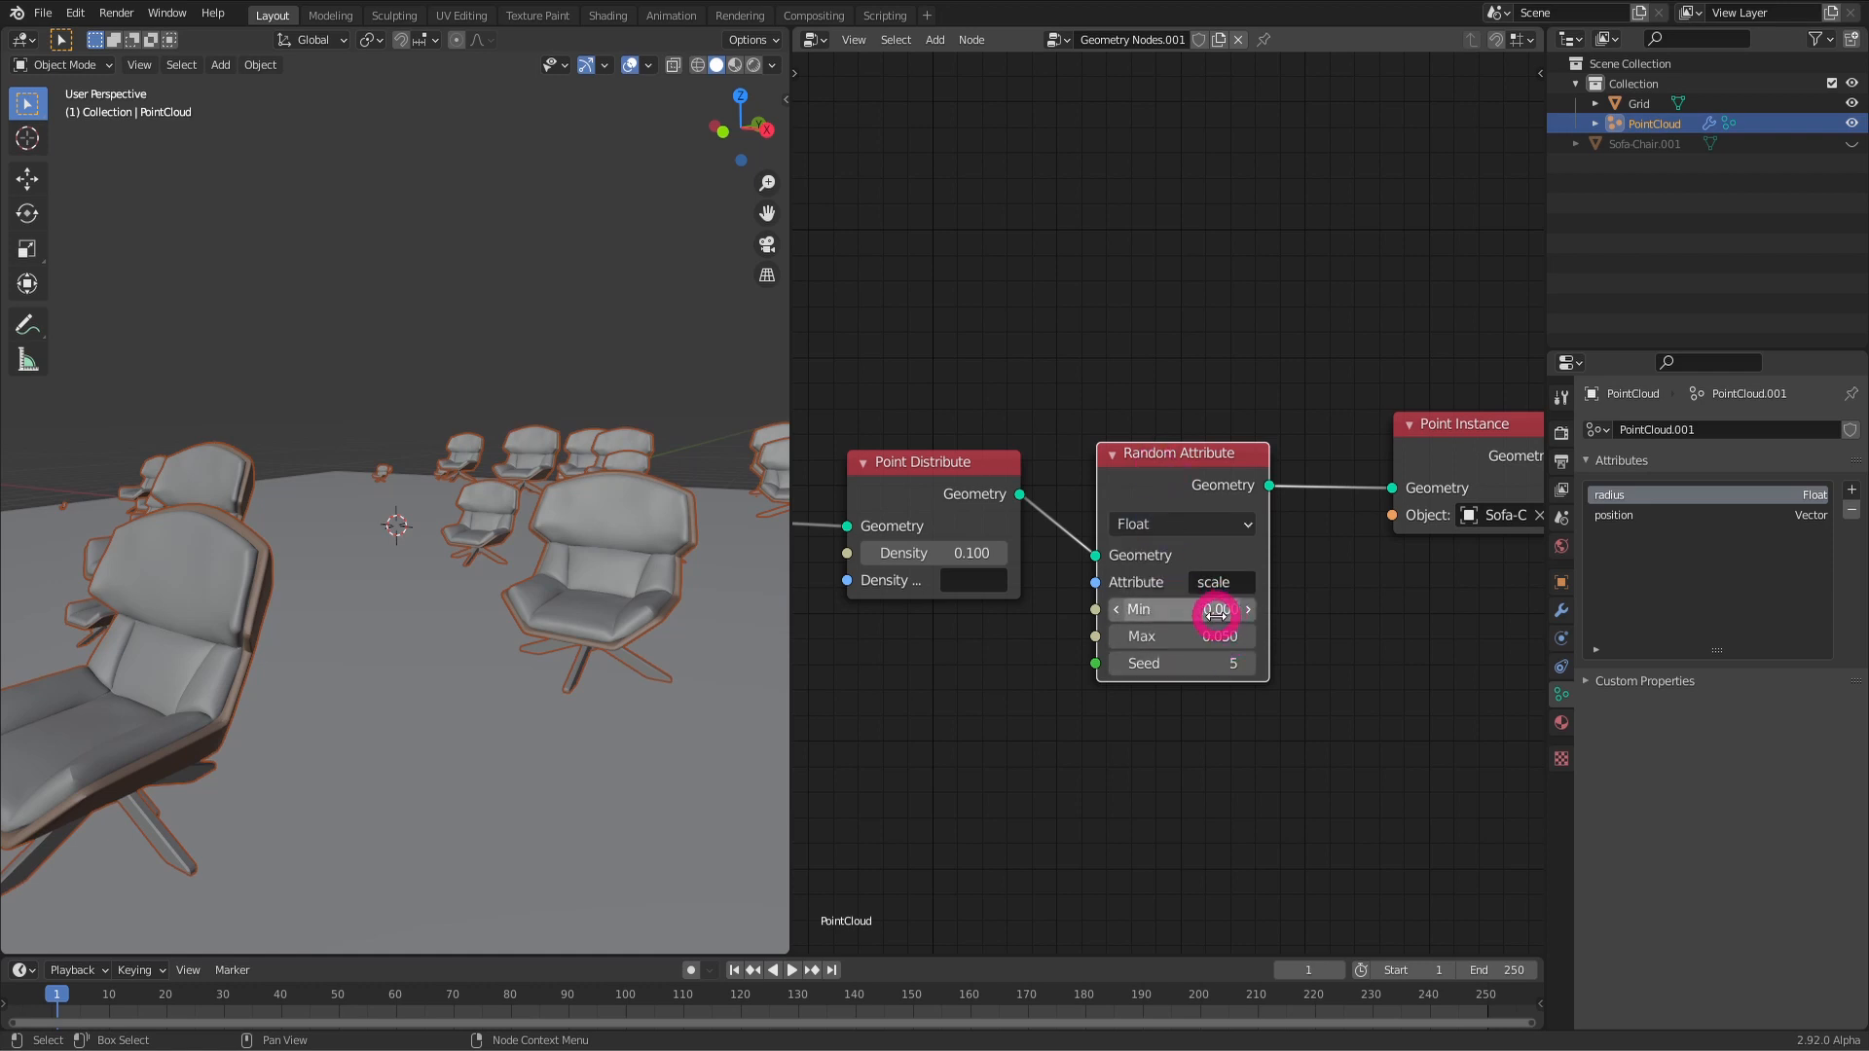
left_click(1199, 530)
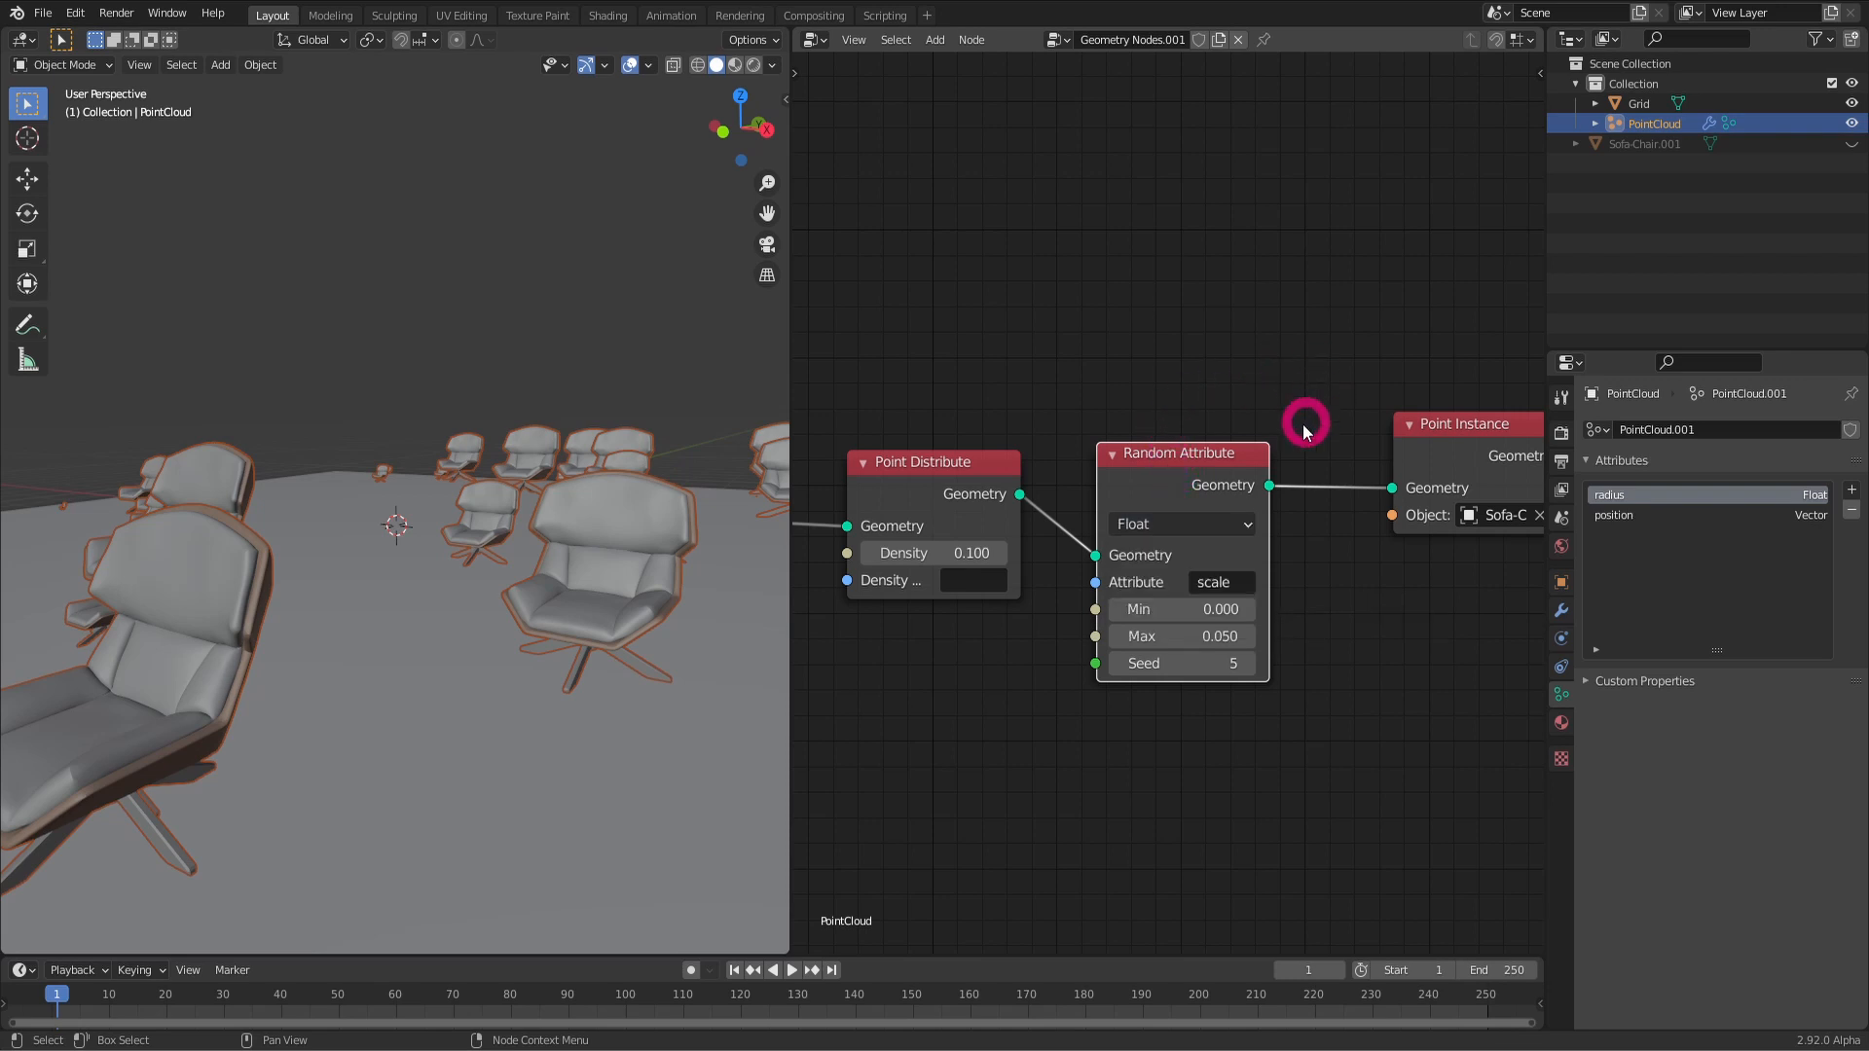
Step: Insert a second Random Attribute node between the scale Random Attribute node and Point Instance
scroll(1305, 422, "down", 2)
middle_click_drag(1305, 421, 1175, 431)
key("shift+a")
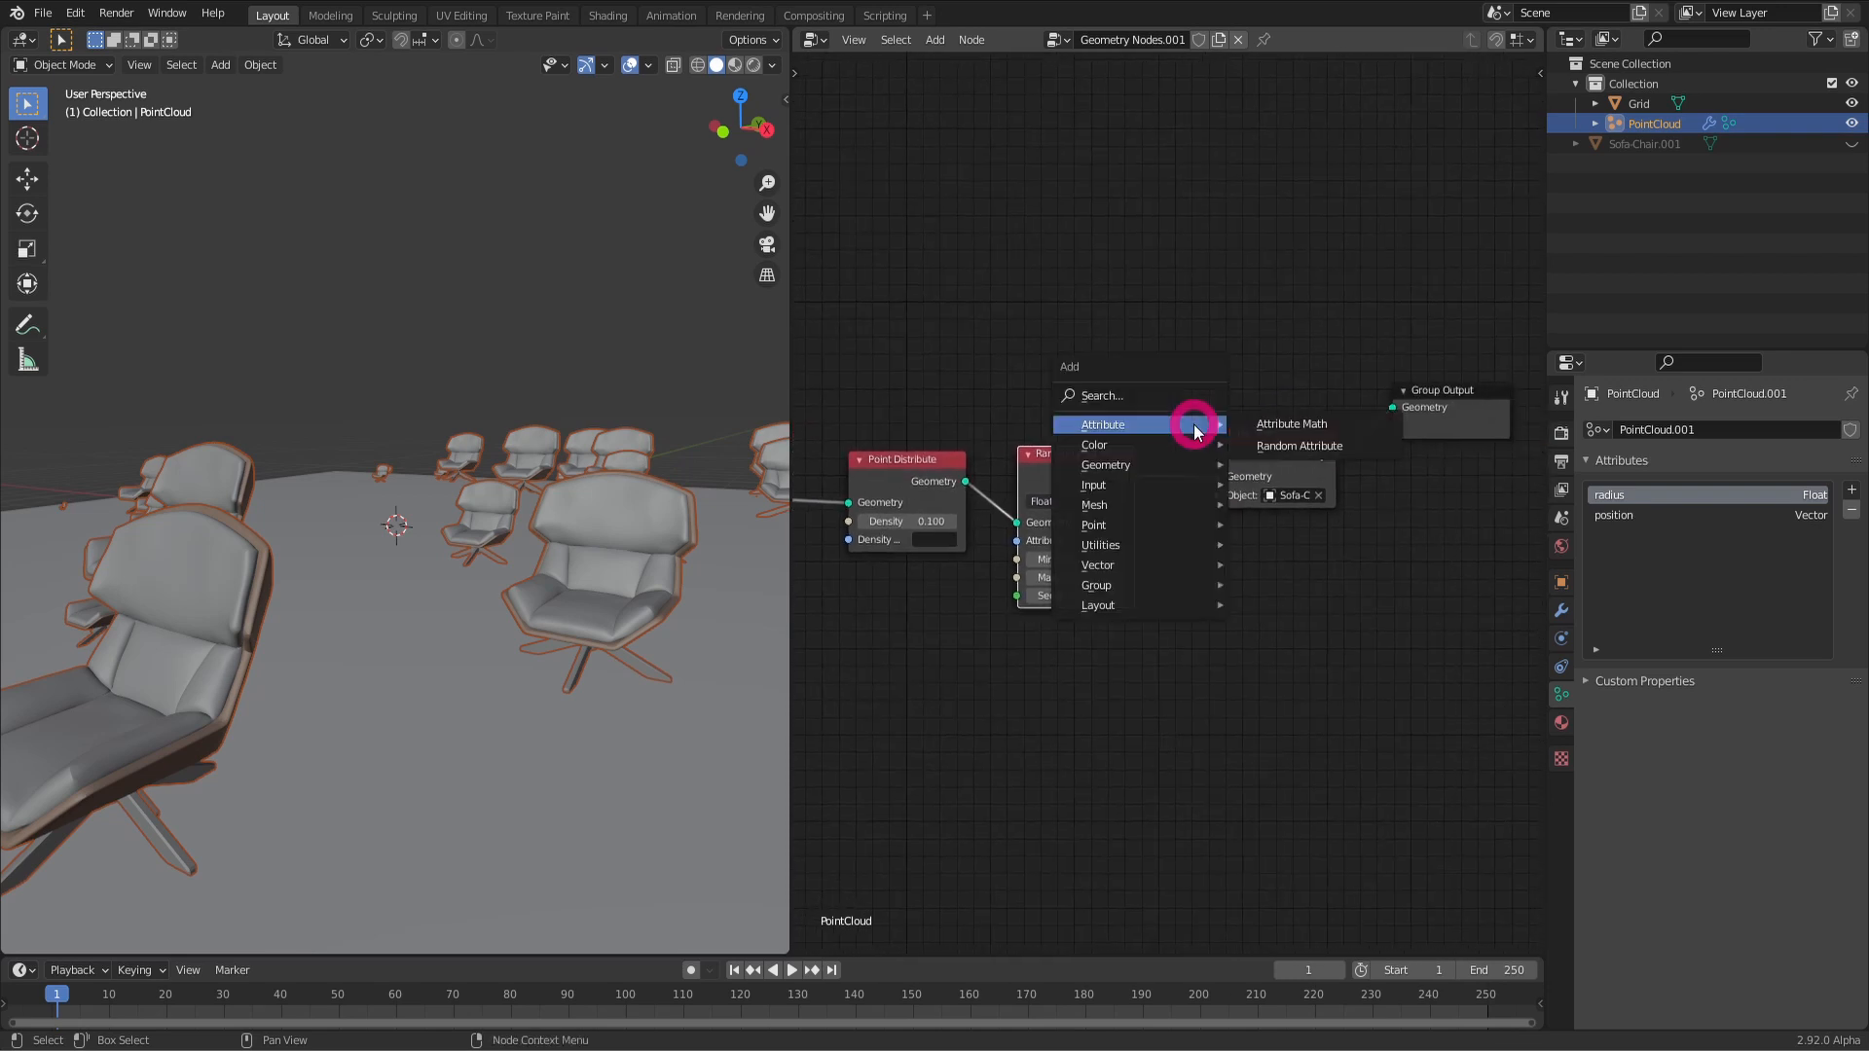
mouse_move(1160, 471)
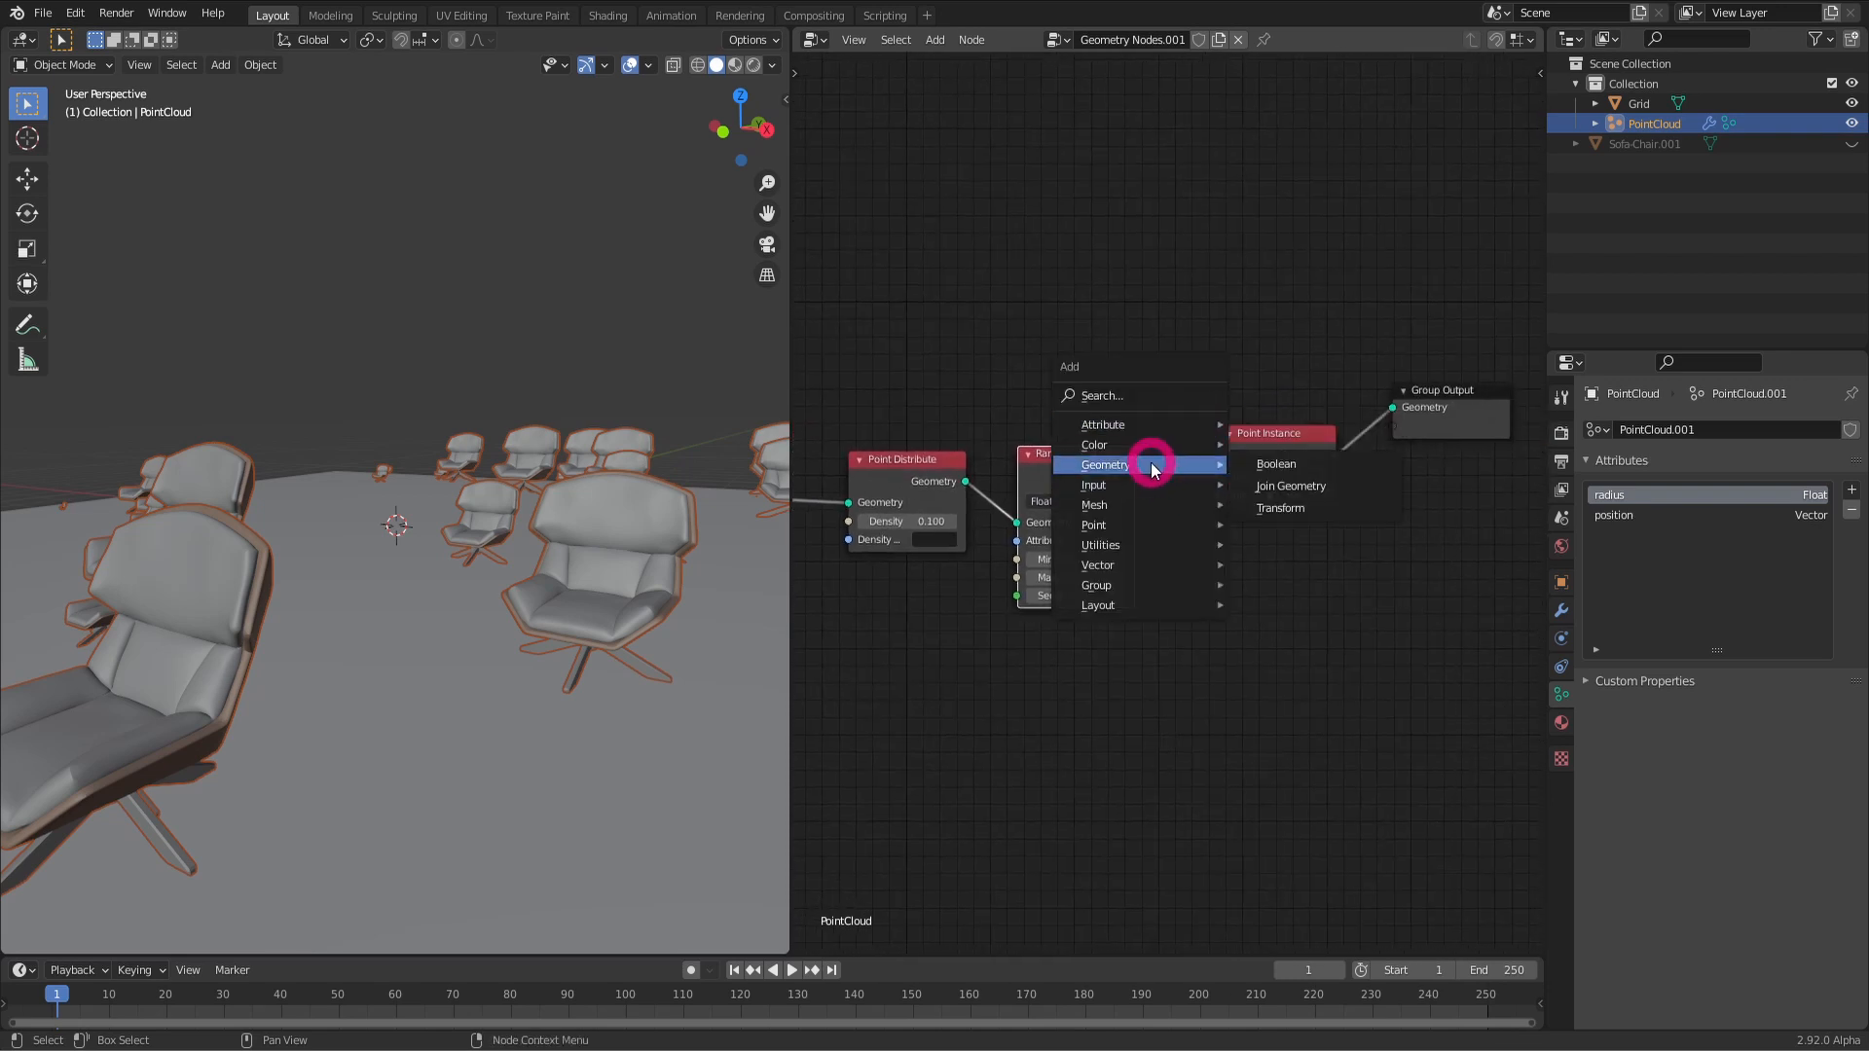
mouse_move(1167, 426)
left_click(1305, 448)
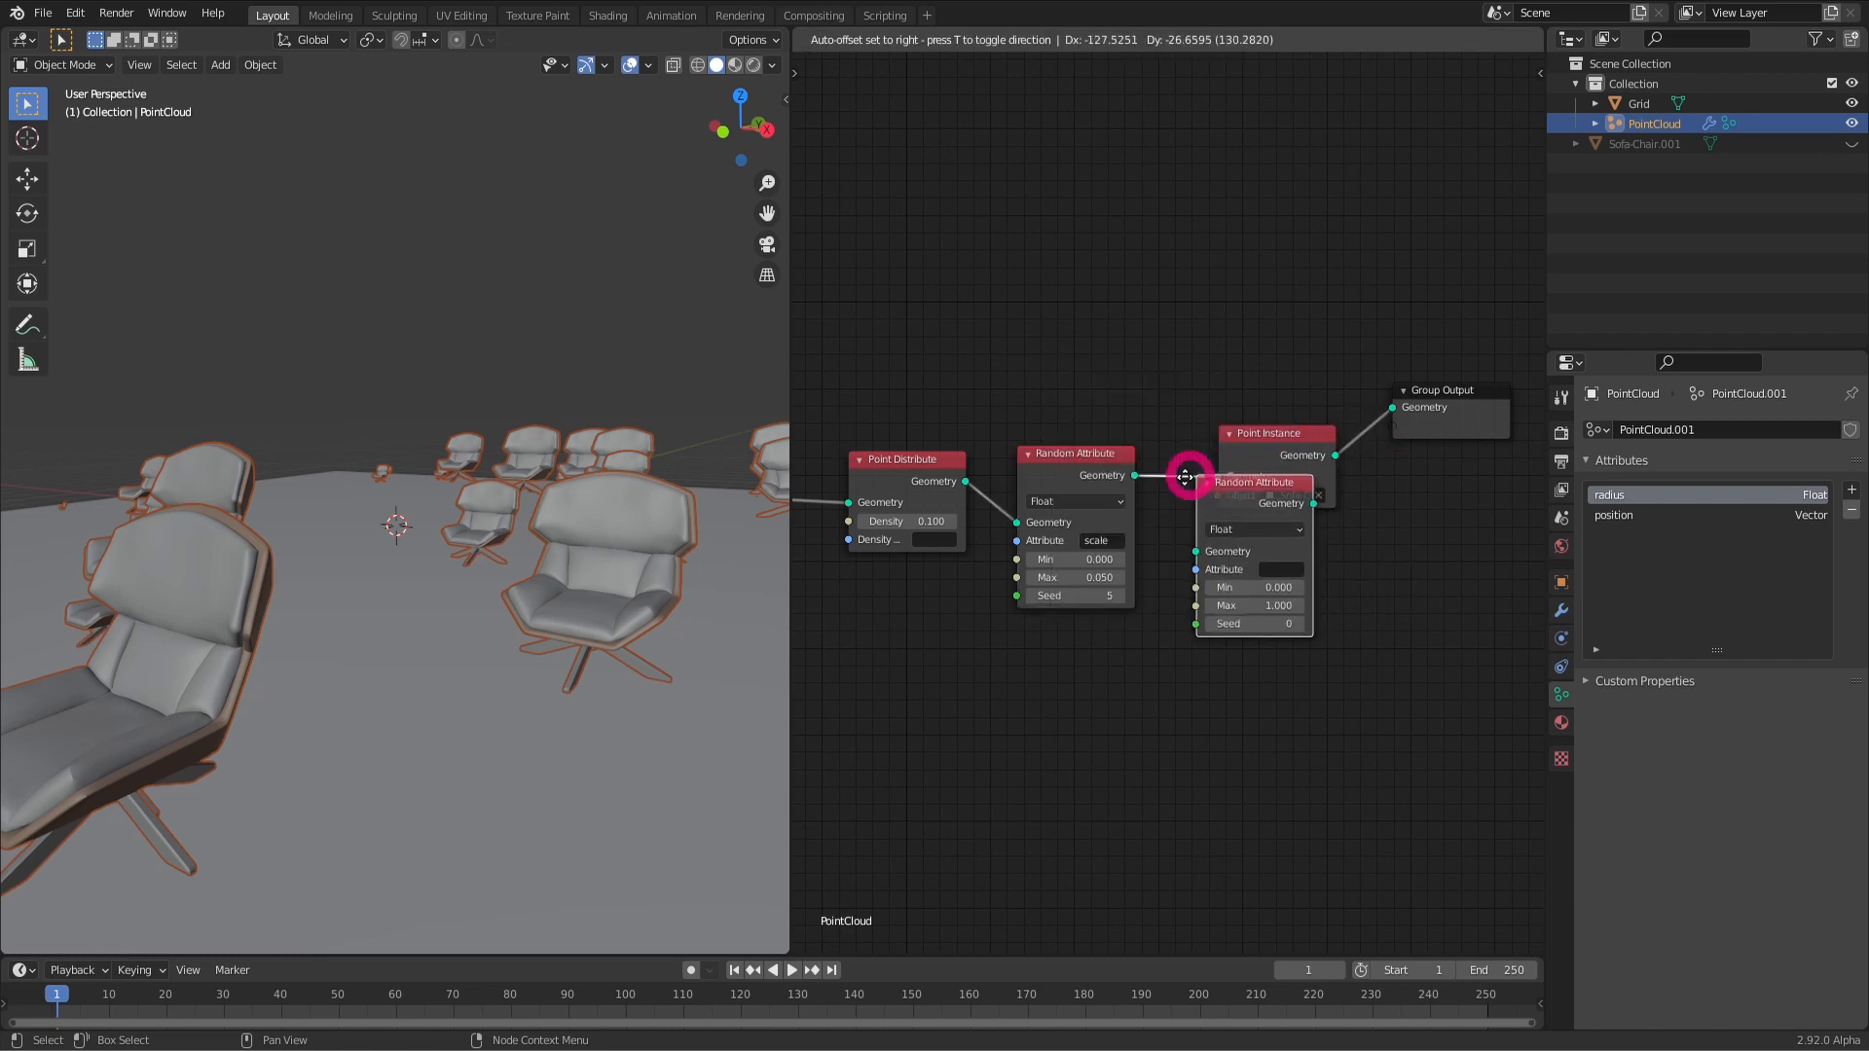
left_click(1163, 443)
Step: Set the second Random Attribute node's data type to Vector and its attribute to rotation
scroll(1402, 605, "up", 2)
middle_click_drag(1400, 603, 1281, 606)
left_click(1160, 510)
left_click(1182, 562)
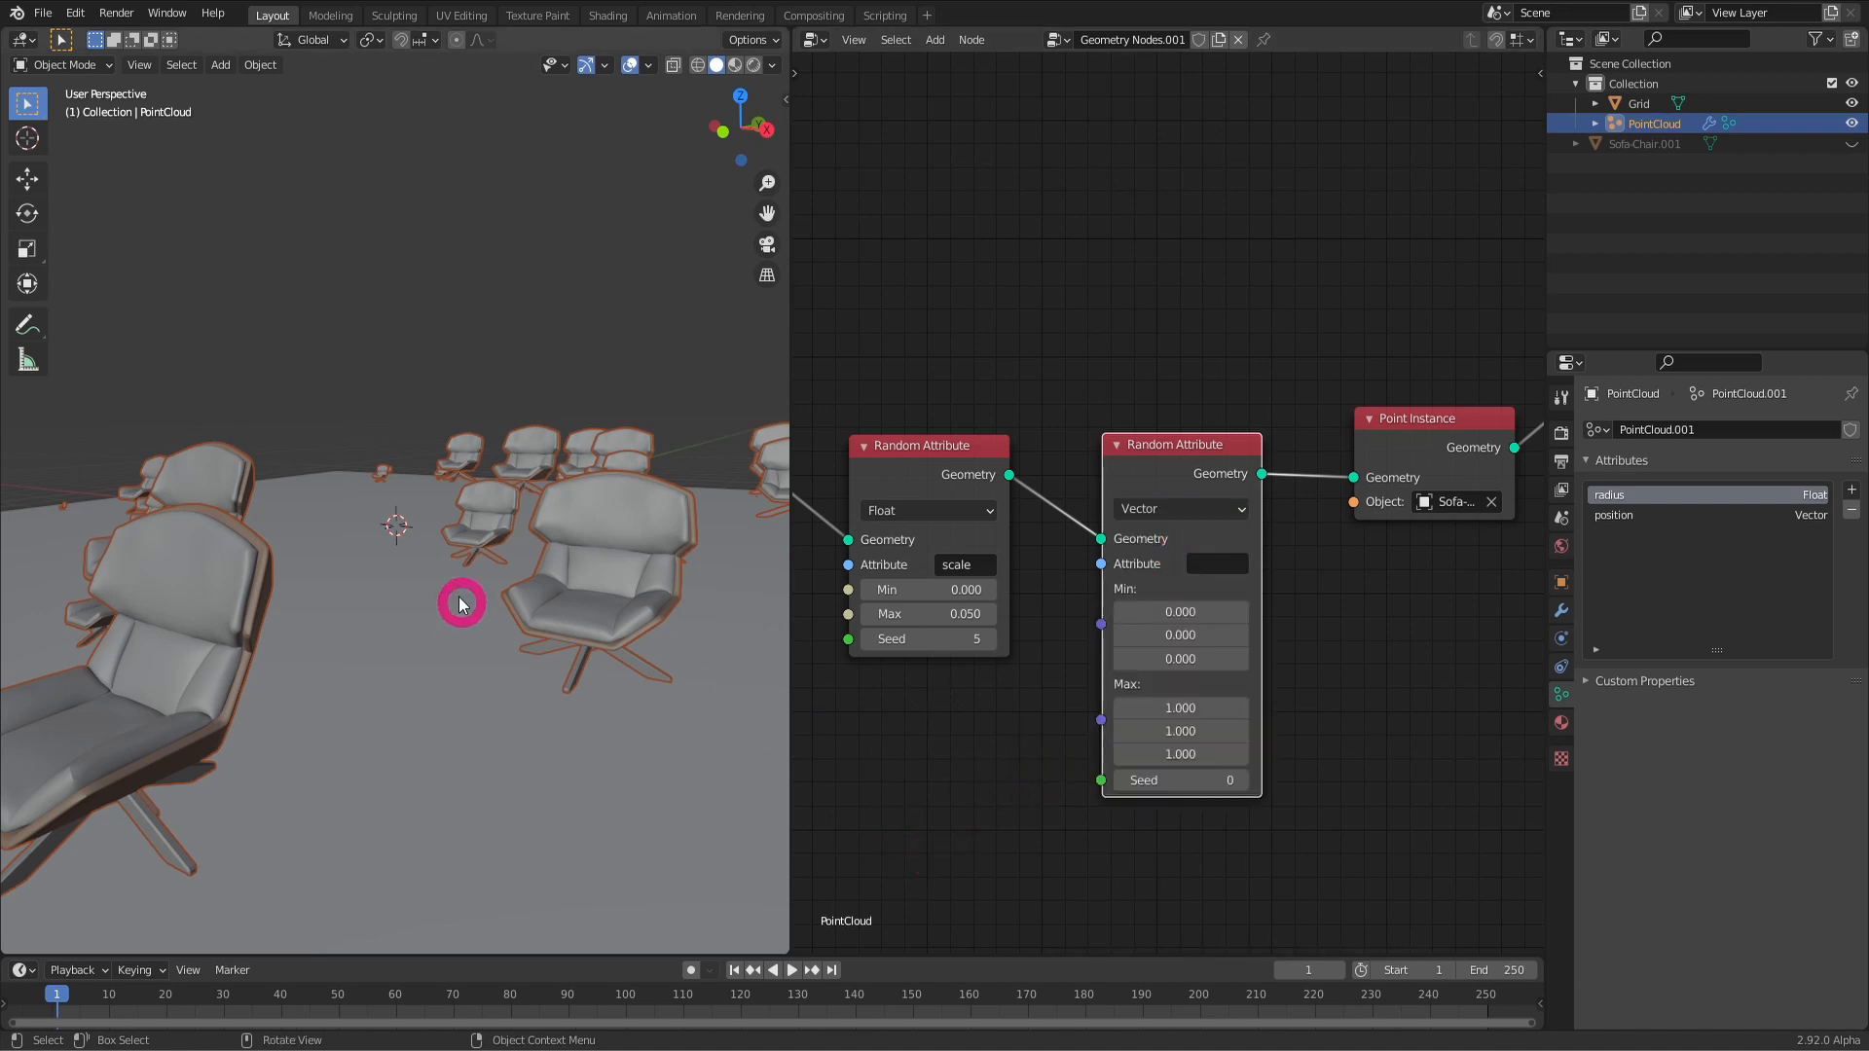
middle_click_drag(458, 597, 255, 543)
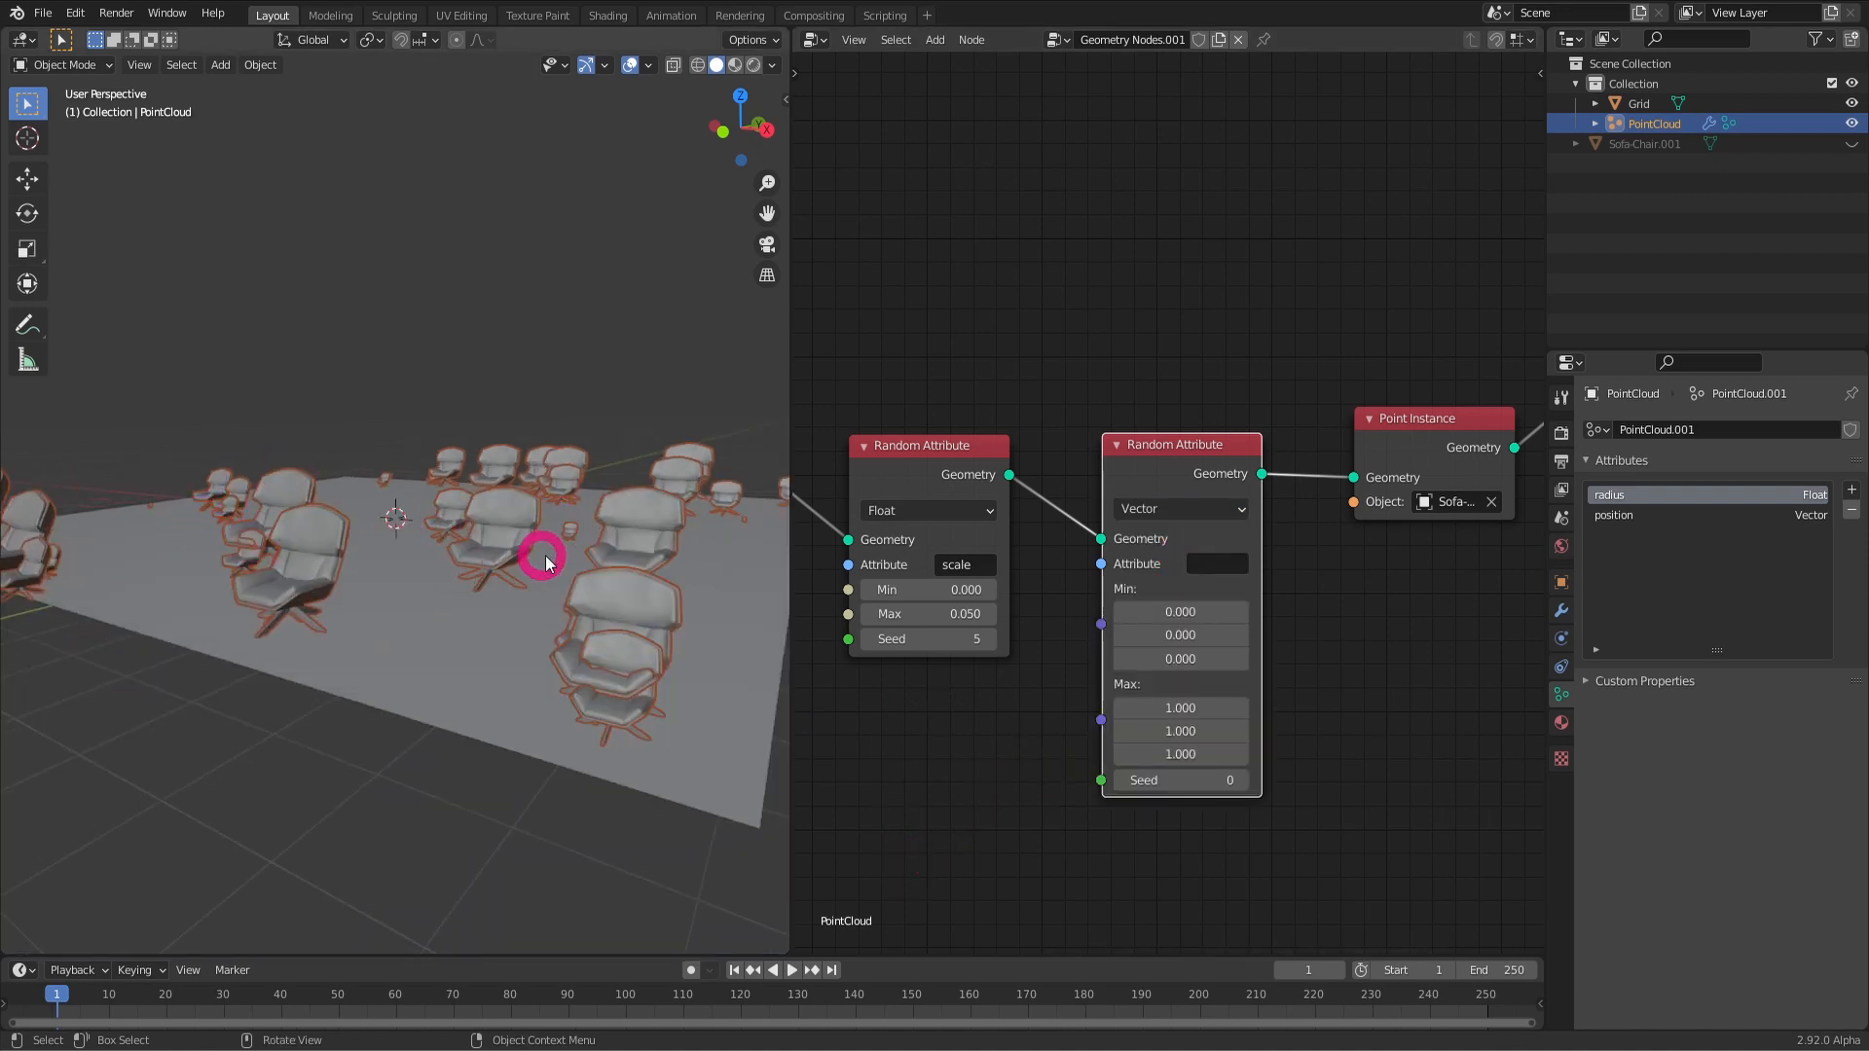
scroll(670, 541, "up", 2)
scroll(669, 541, "down", 1)
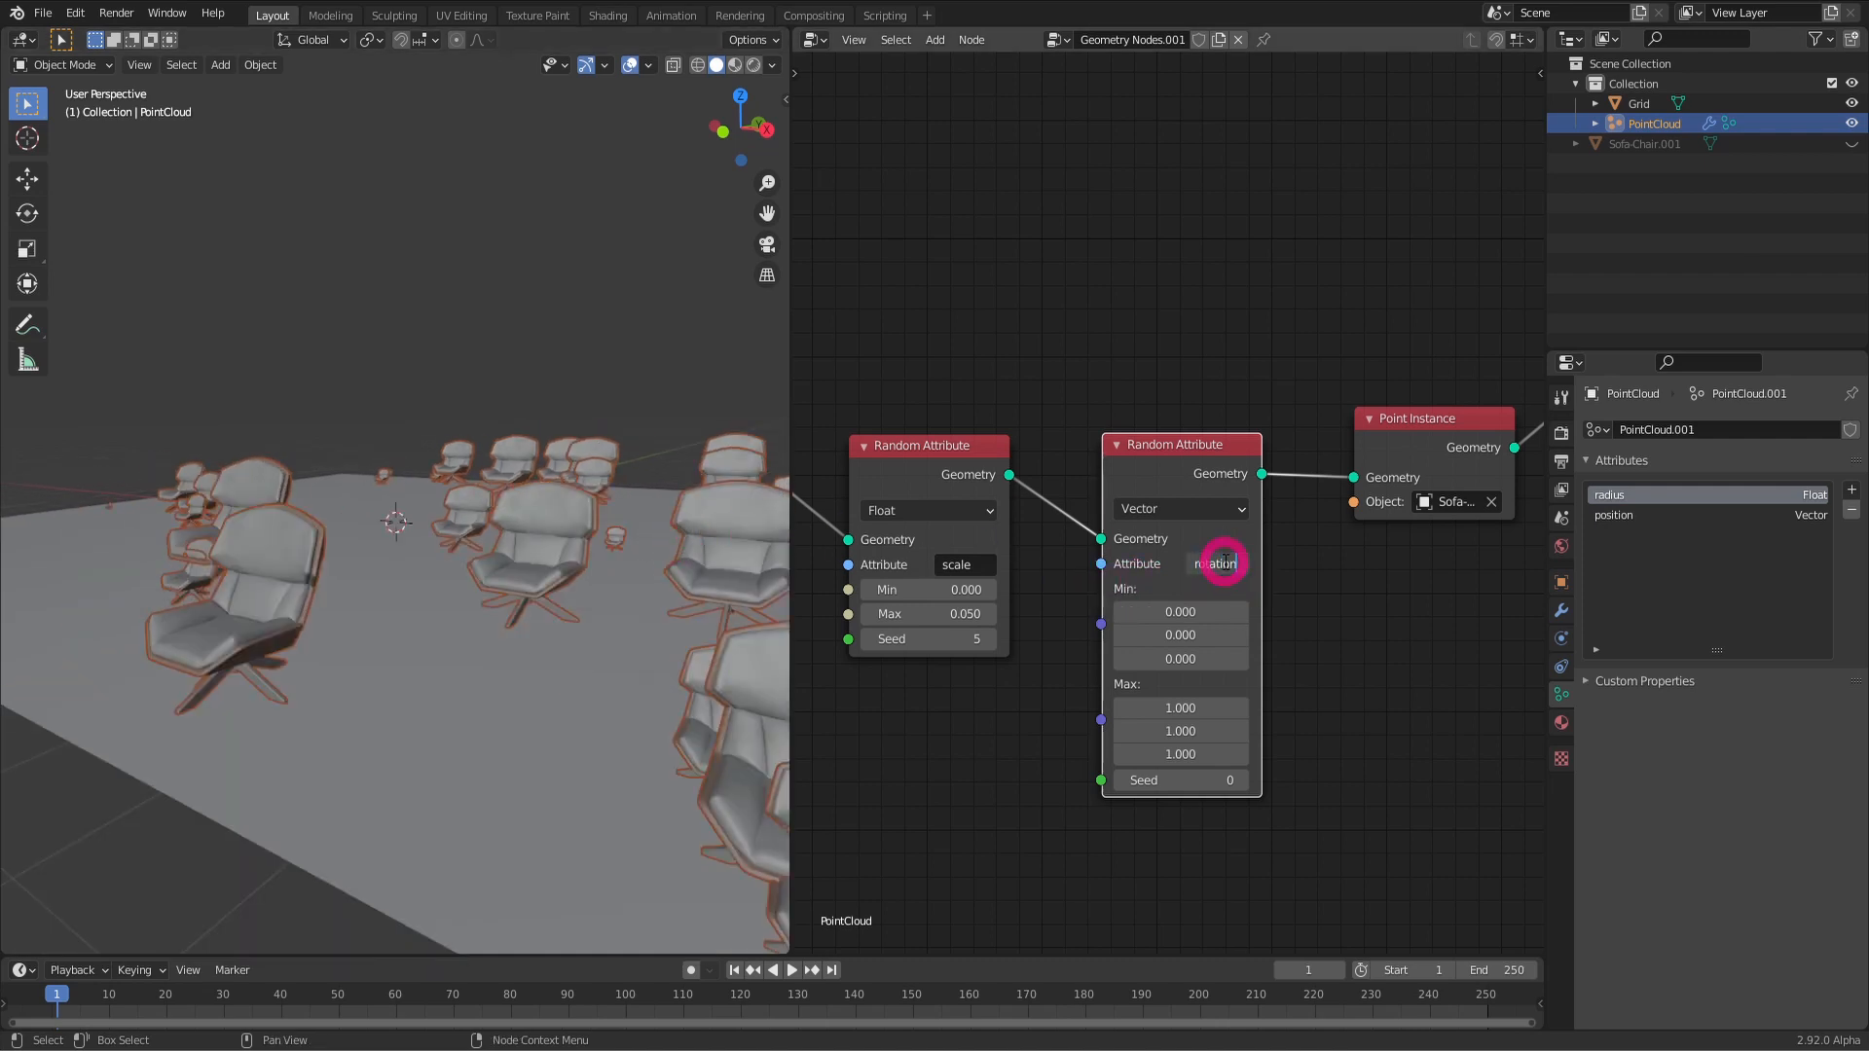
key("Tab")
left_click(1181, 490)
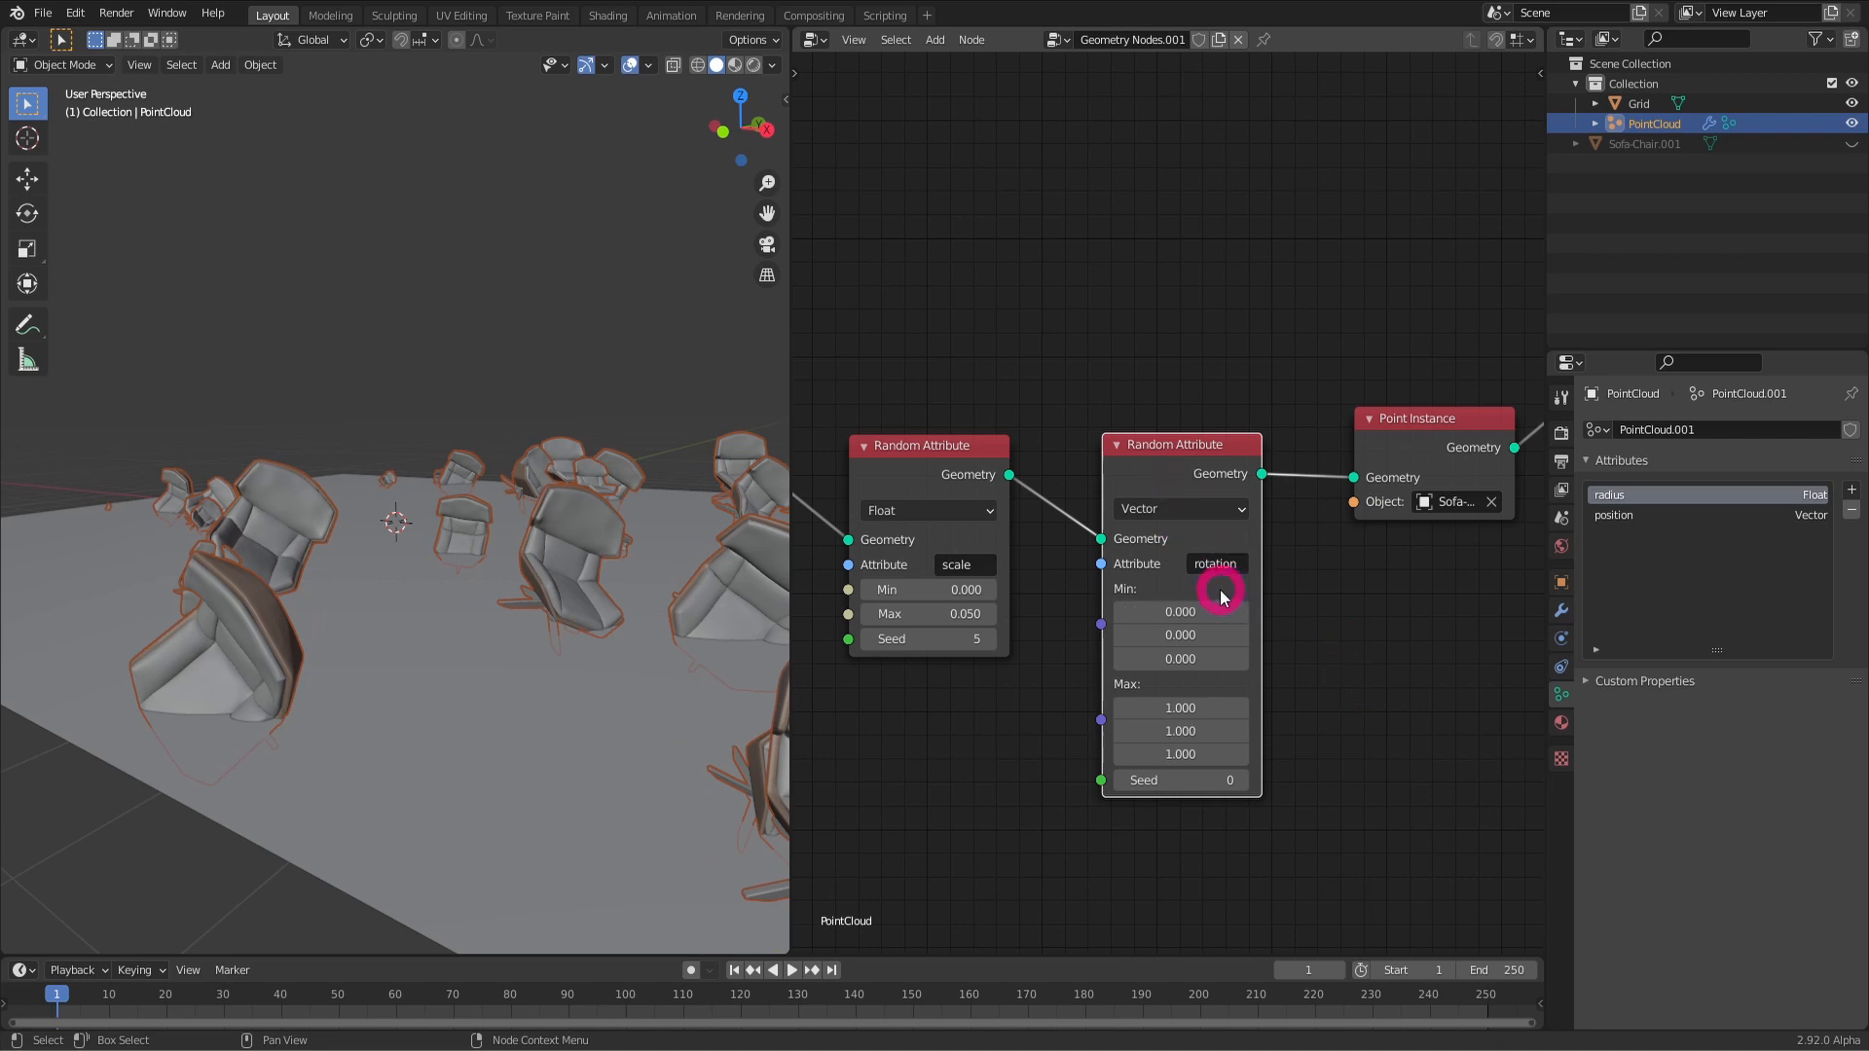
middle_click_drag(428, 605, 564, 542)
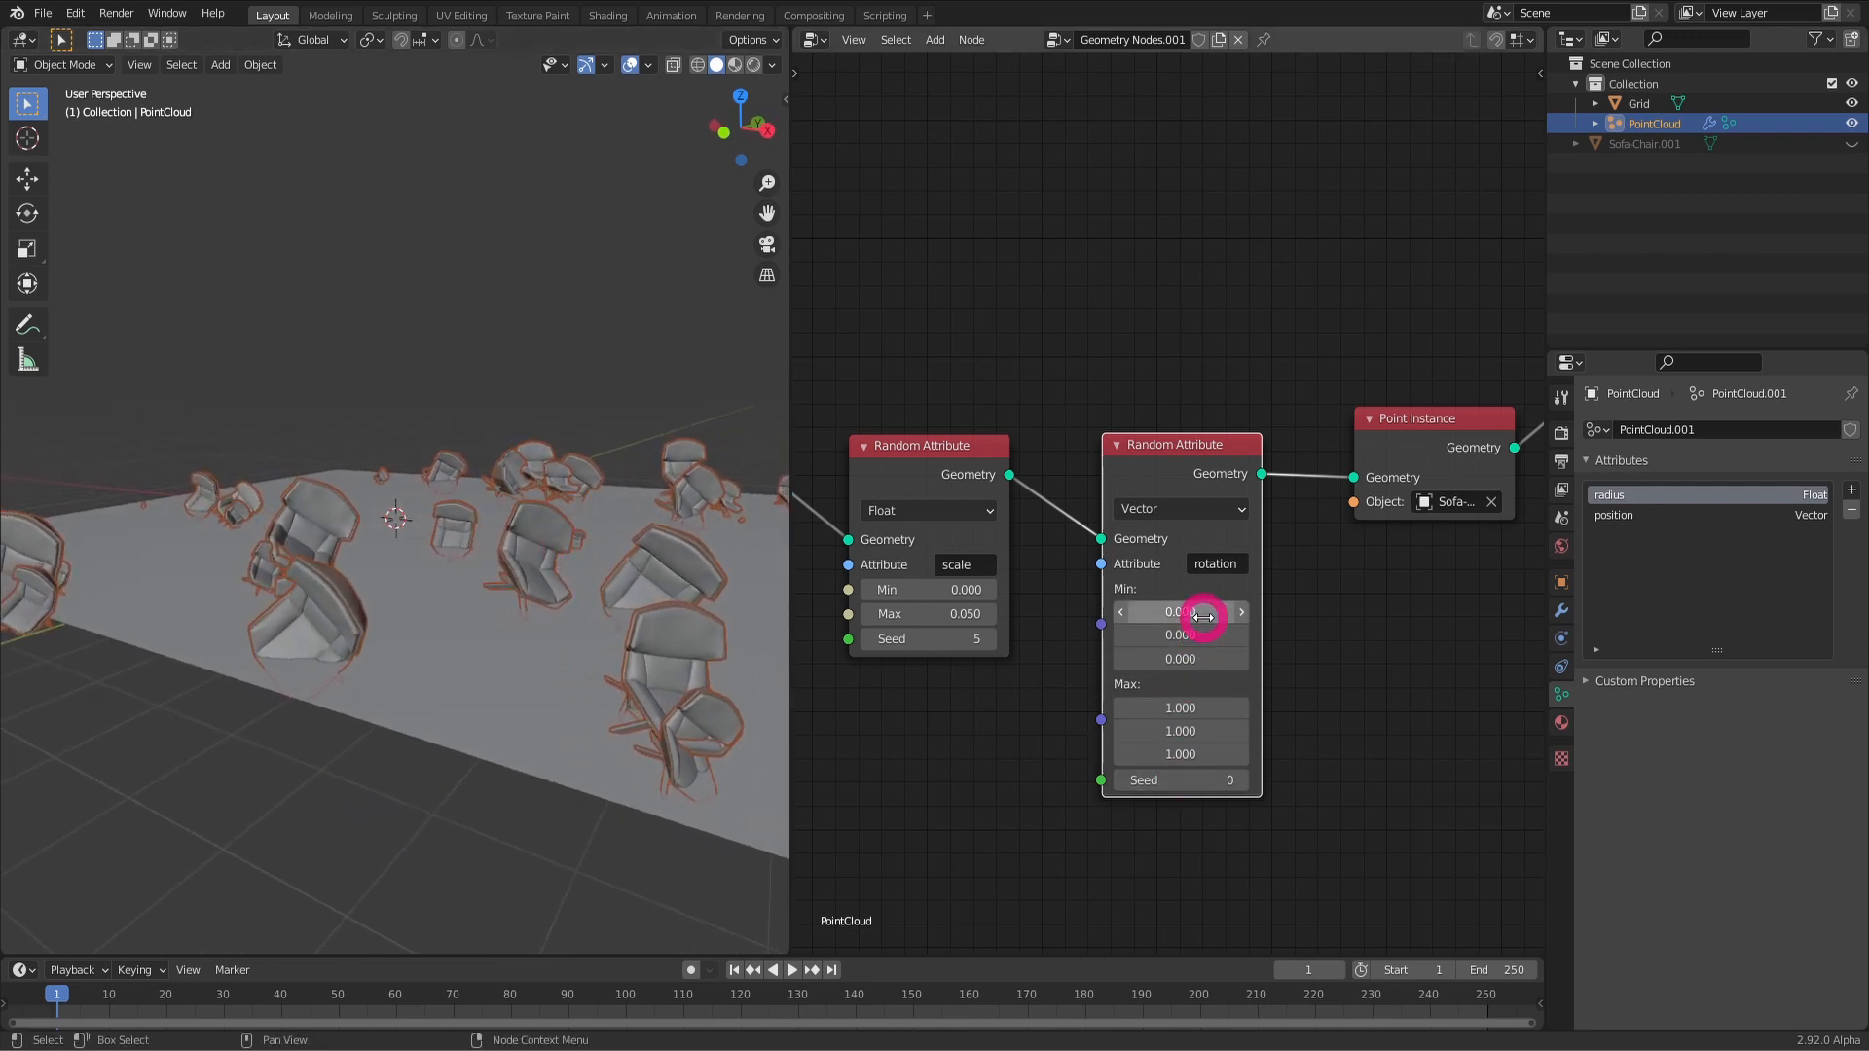
Step: Set the rotation node's maximum to 0 in X and Y and 35.600 in Z, with seed 2
left_click(1197, 710)
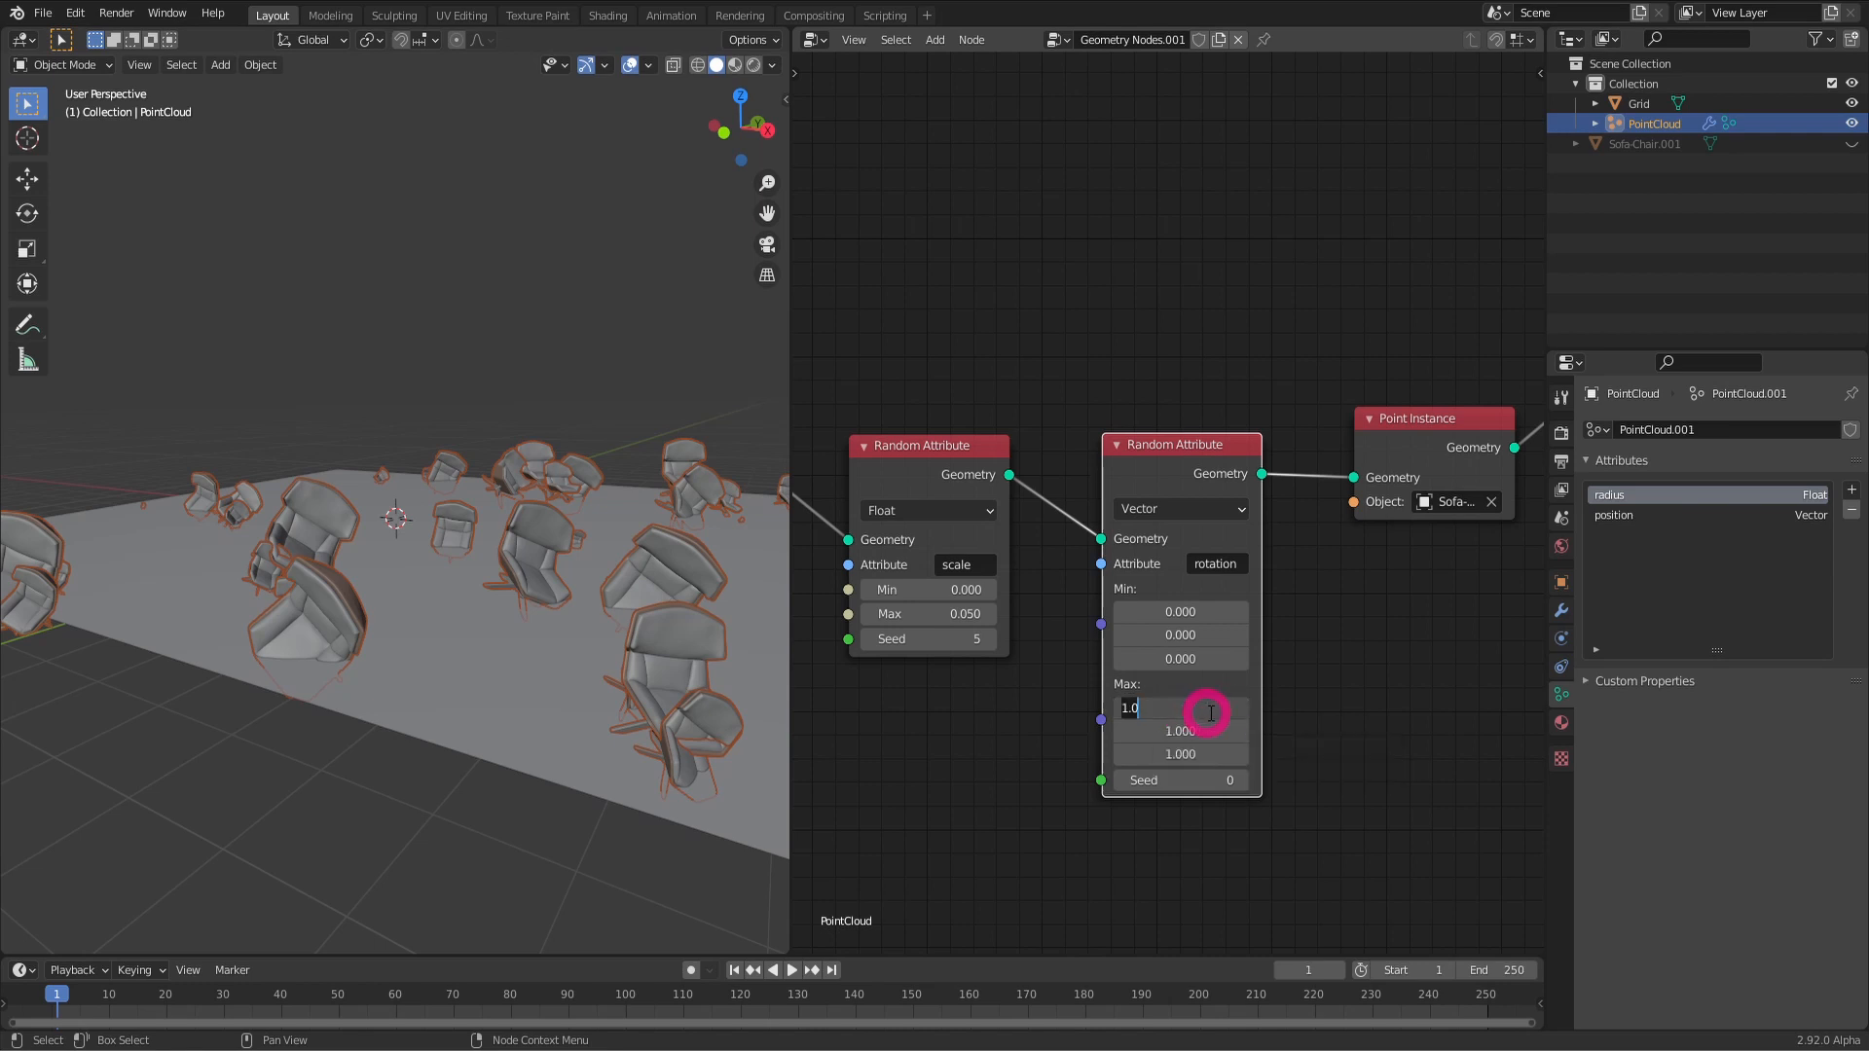
key("Return")
left_click(1197, 731)
type("0")
key("Return")
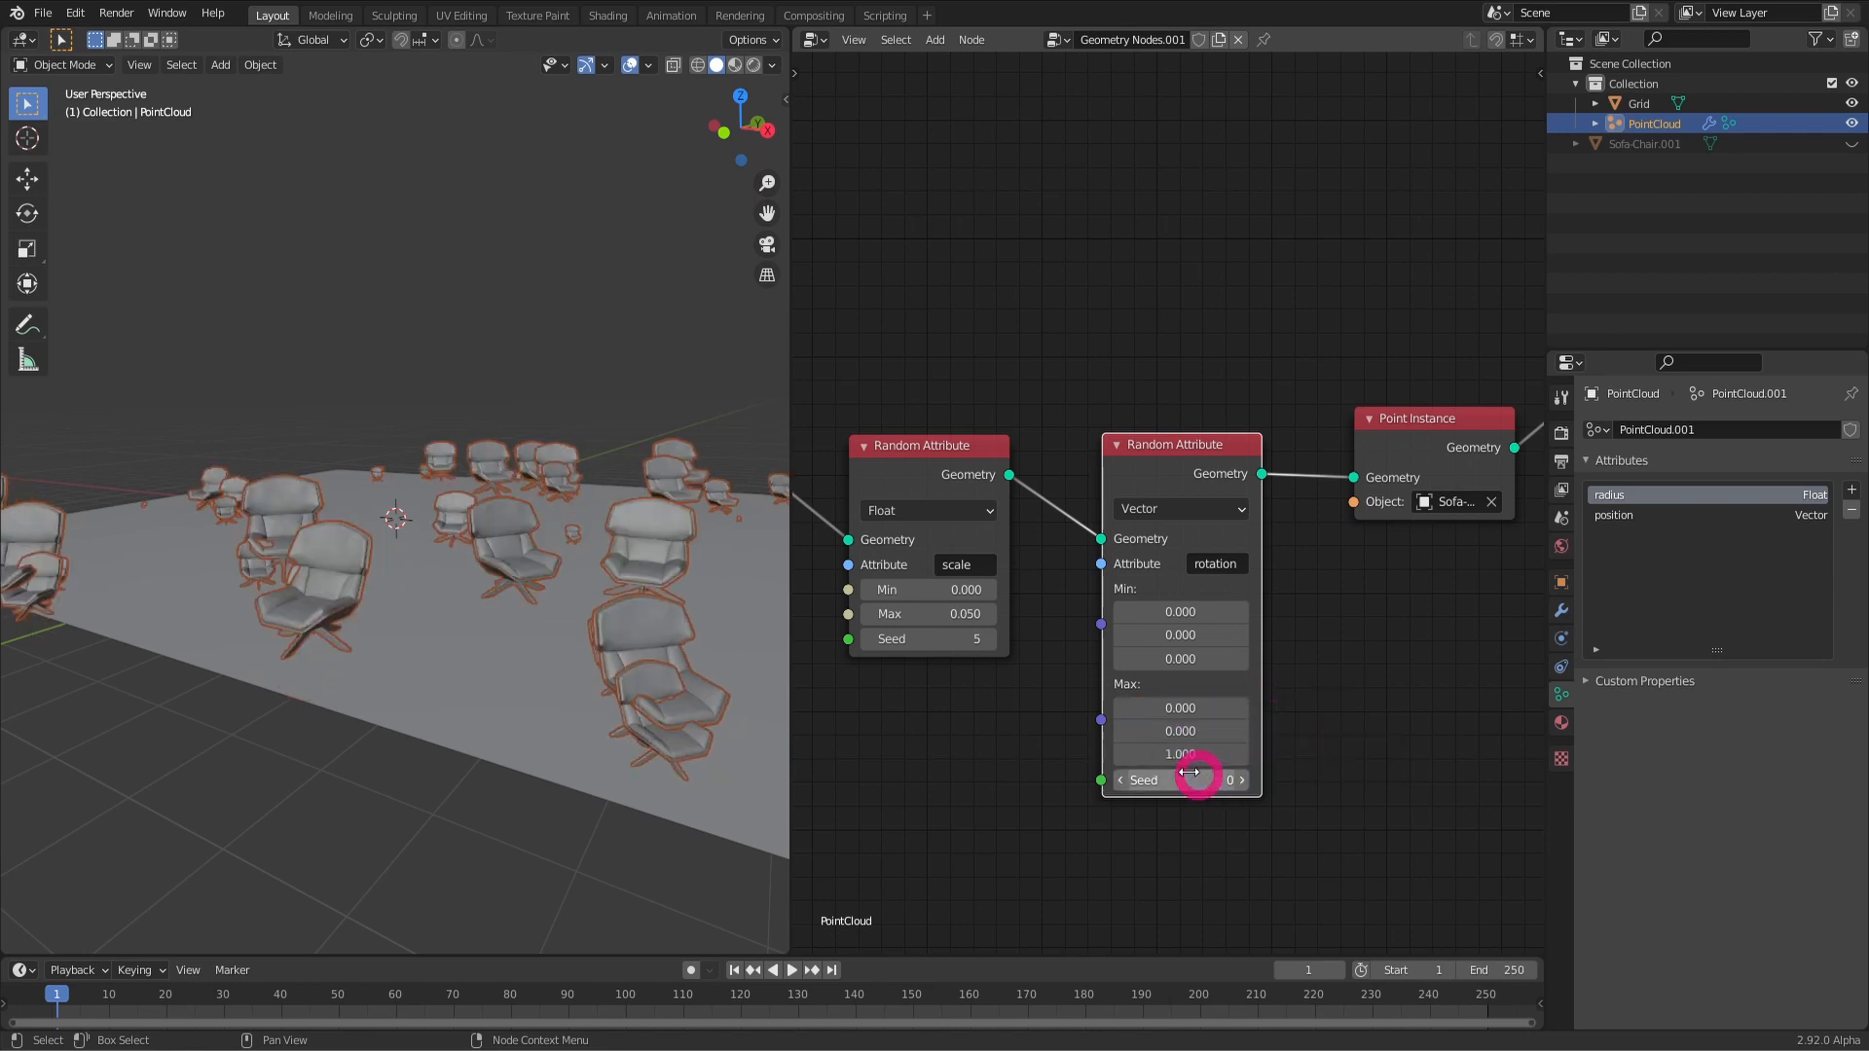
left_click_drag(1168, 753, 1509, 772)
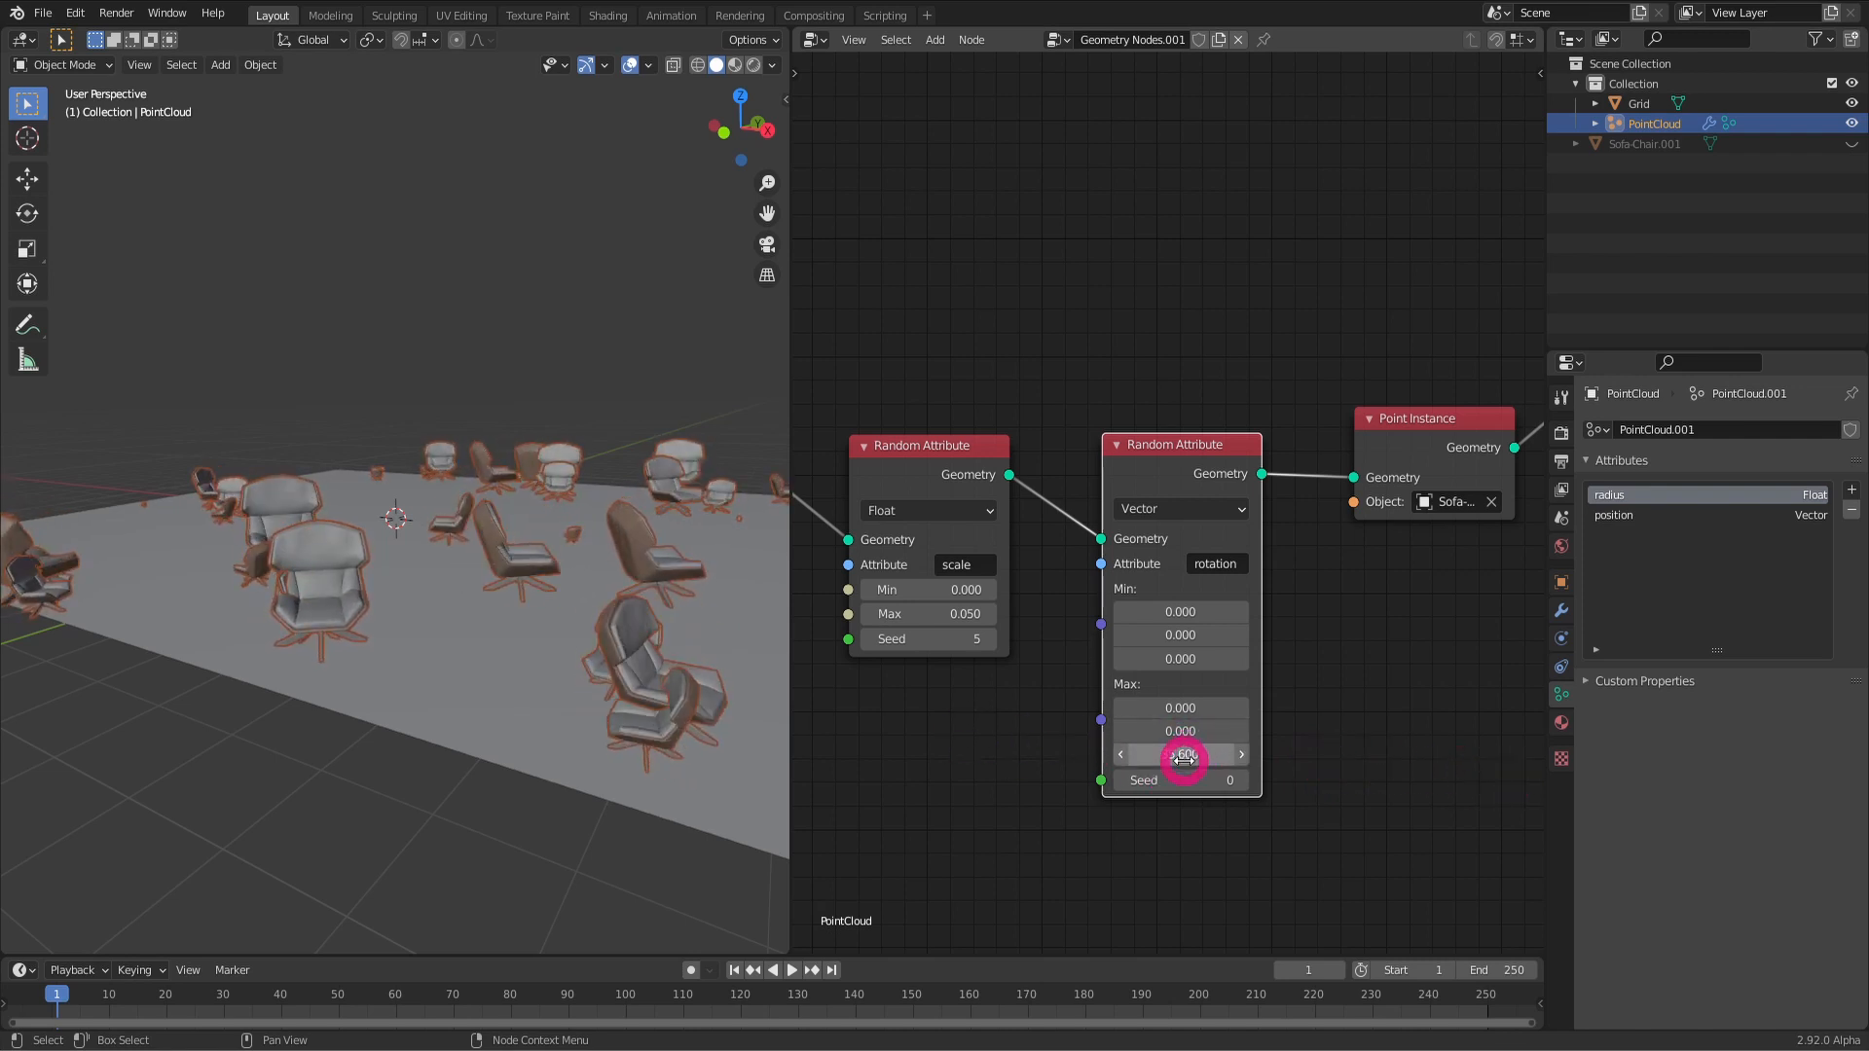
mouse_move(505, 505)
middle_mouse_down()
mouse_move(346, 509)
mouse_move(255, 545)
mouse_move(546, 522)
mouse_move(491, 526)
middle_mouse_up()
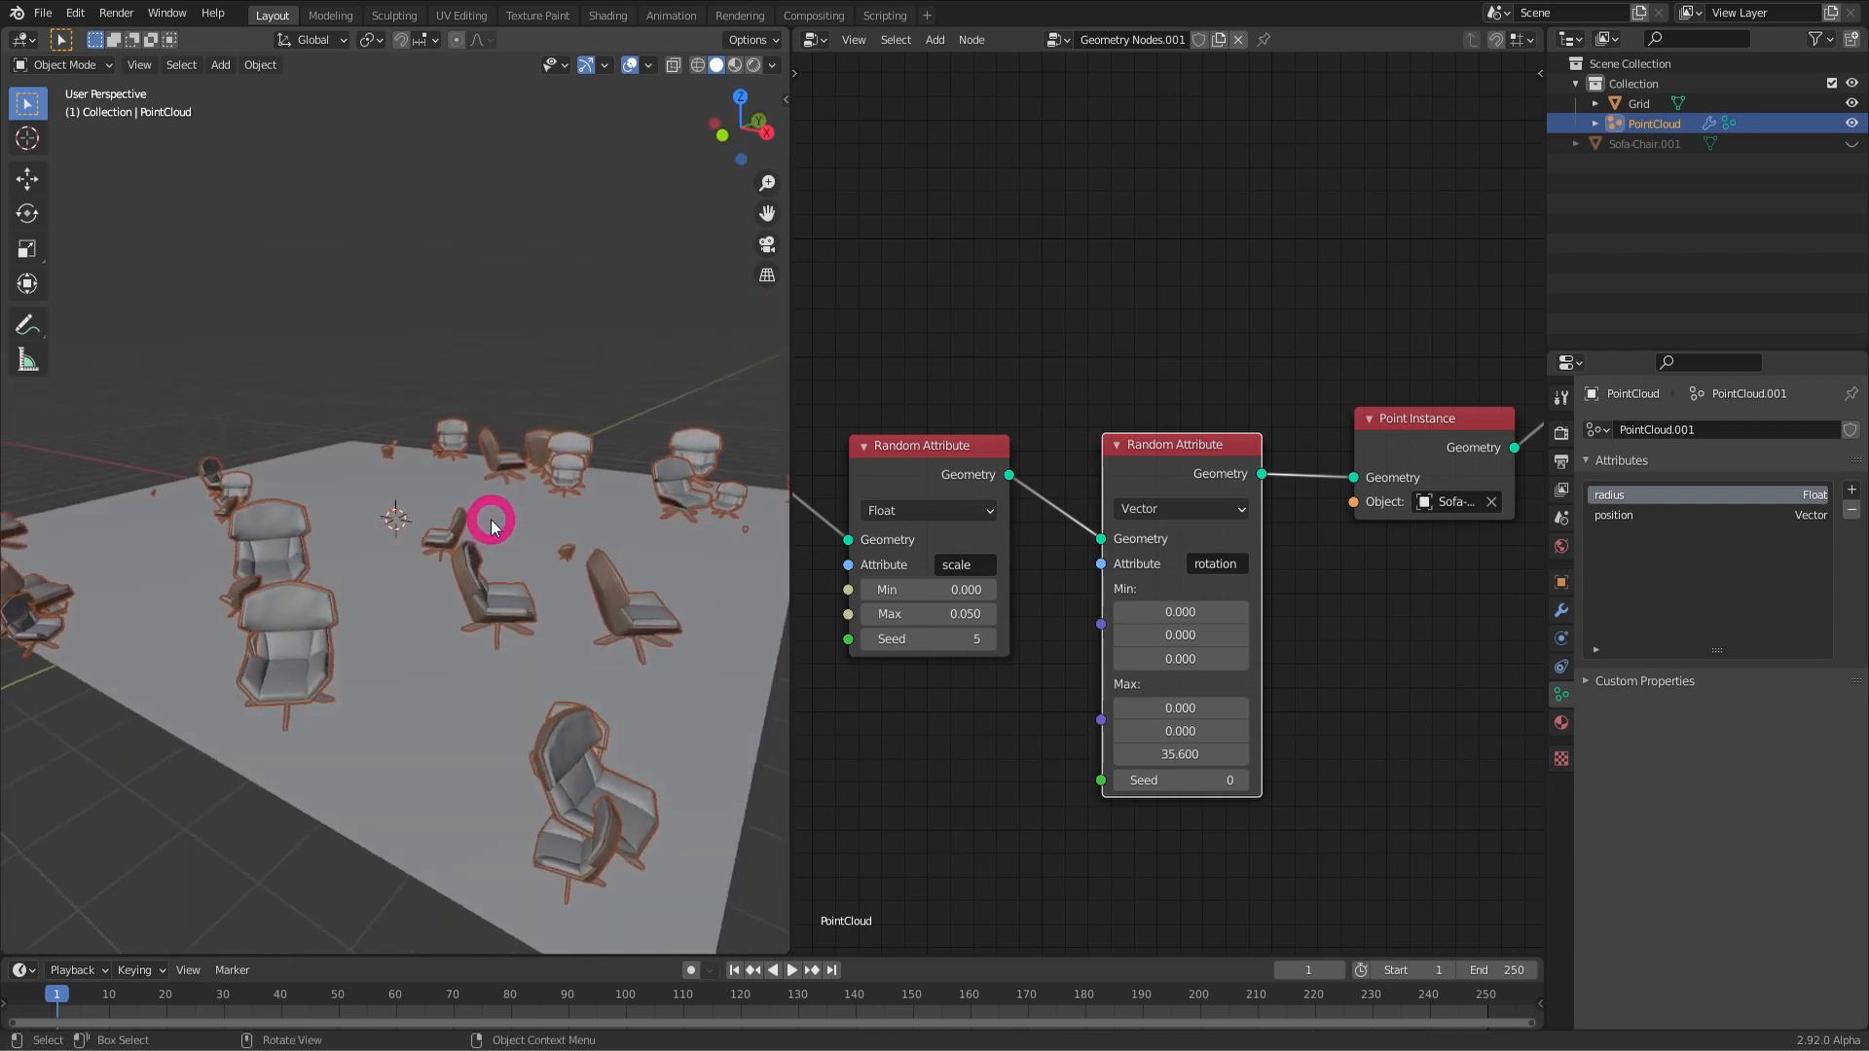
left_click(1242, 781)
left_click(1242, 780)
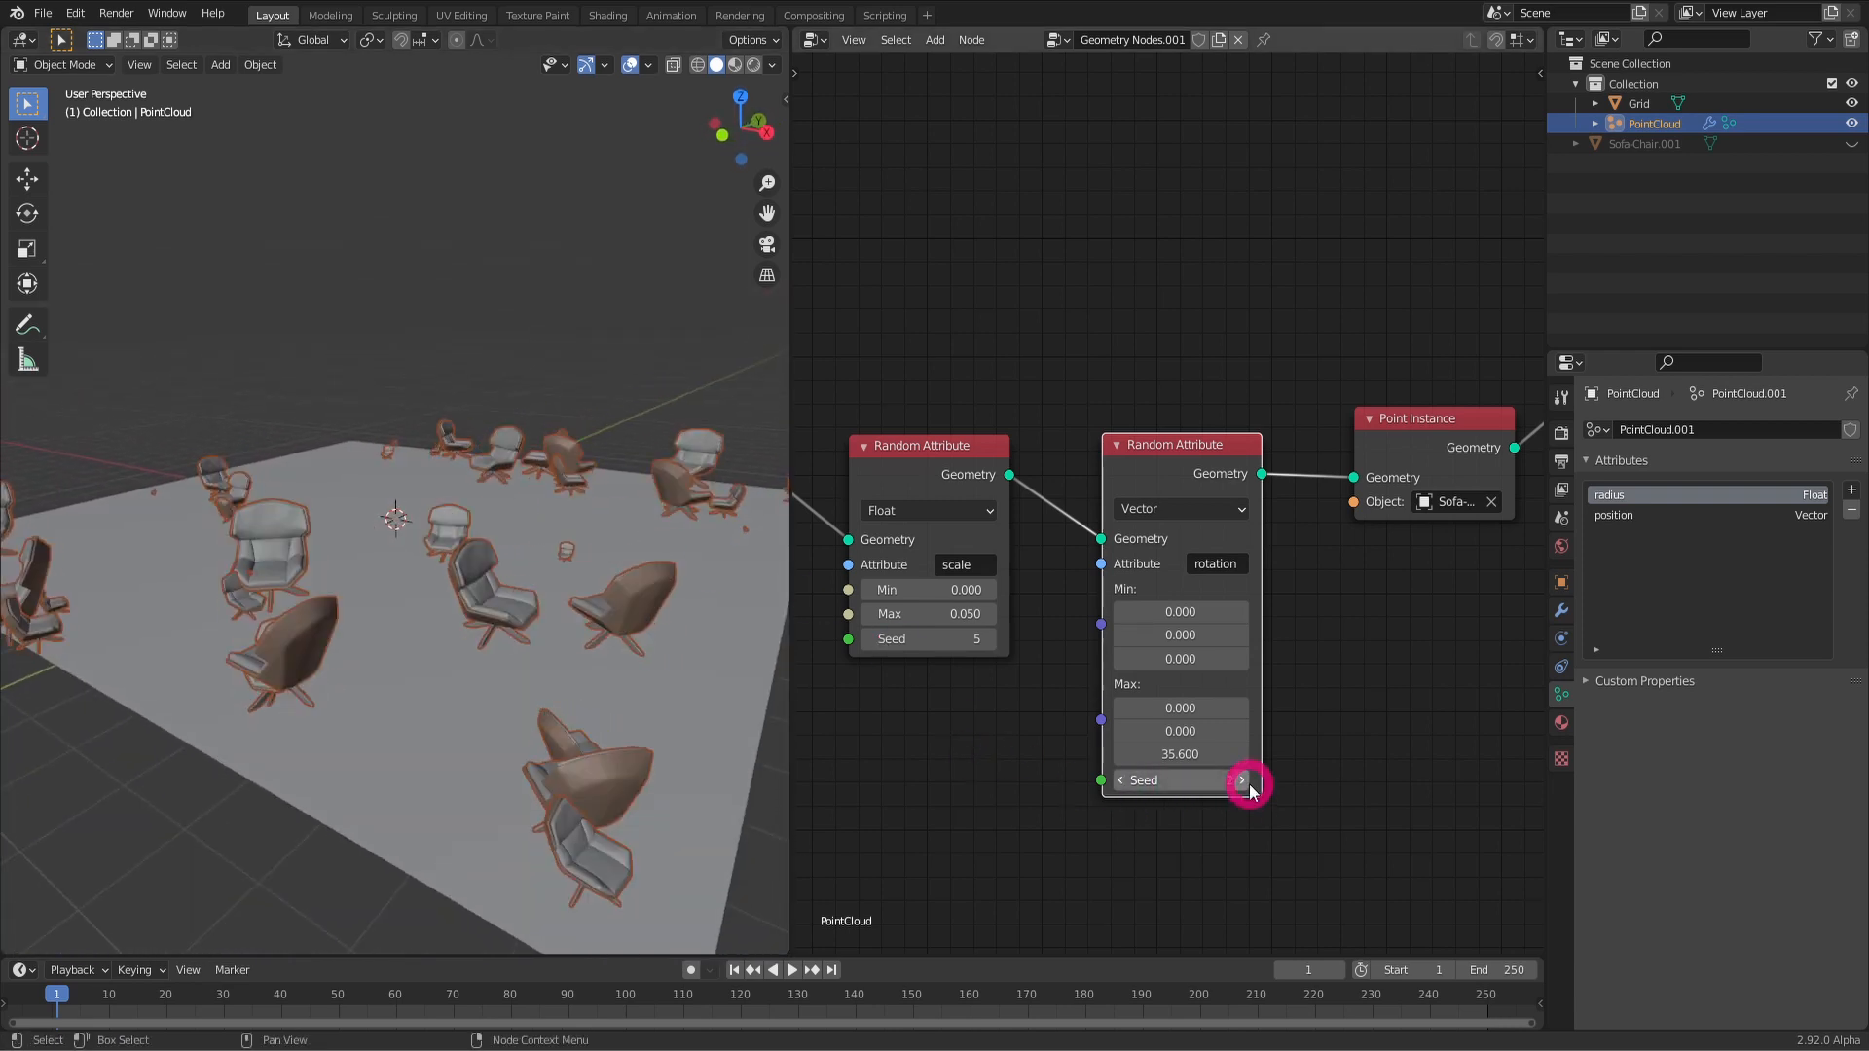
Step: Raise the Point Distribute node's density to 0.400
scroll(1008, 671, "down", 2)
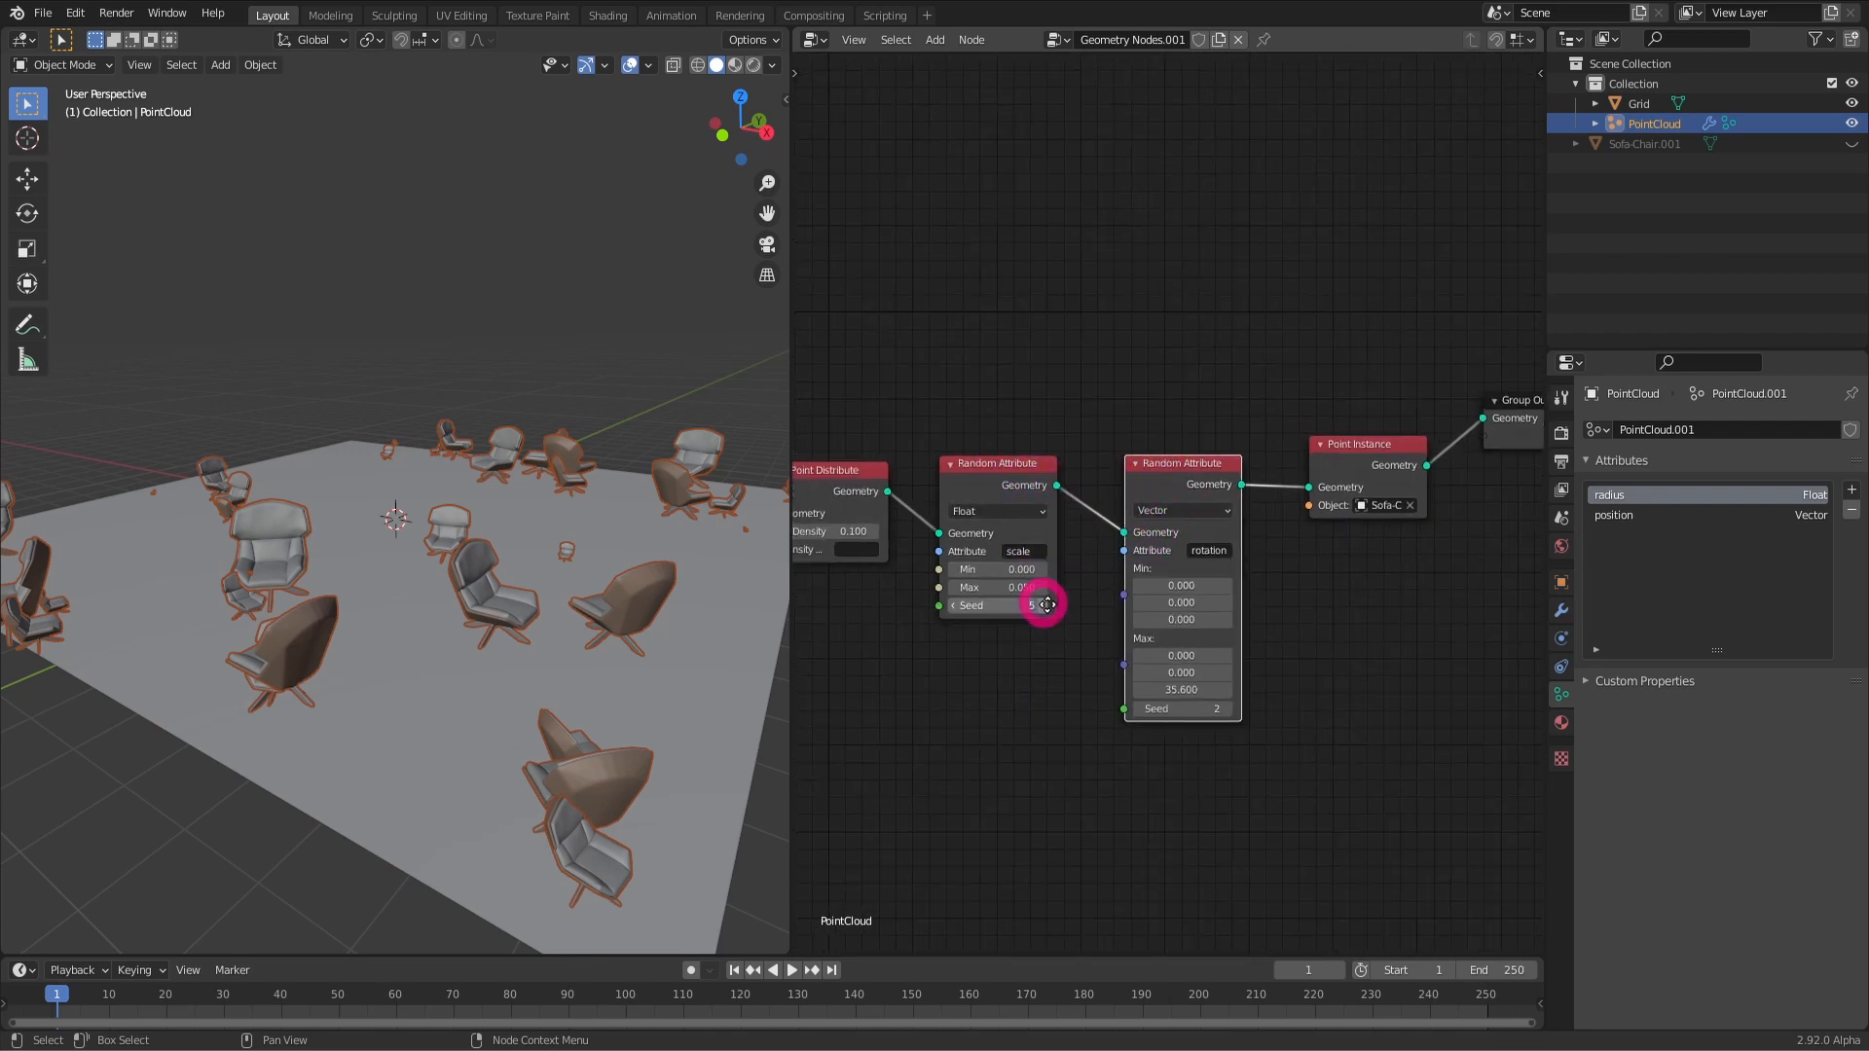
middle_click_drag(1038, 597, 1172, 596)
middle_click_drag(290, 574, 471, 564)
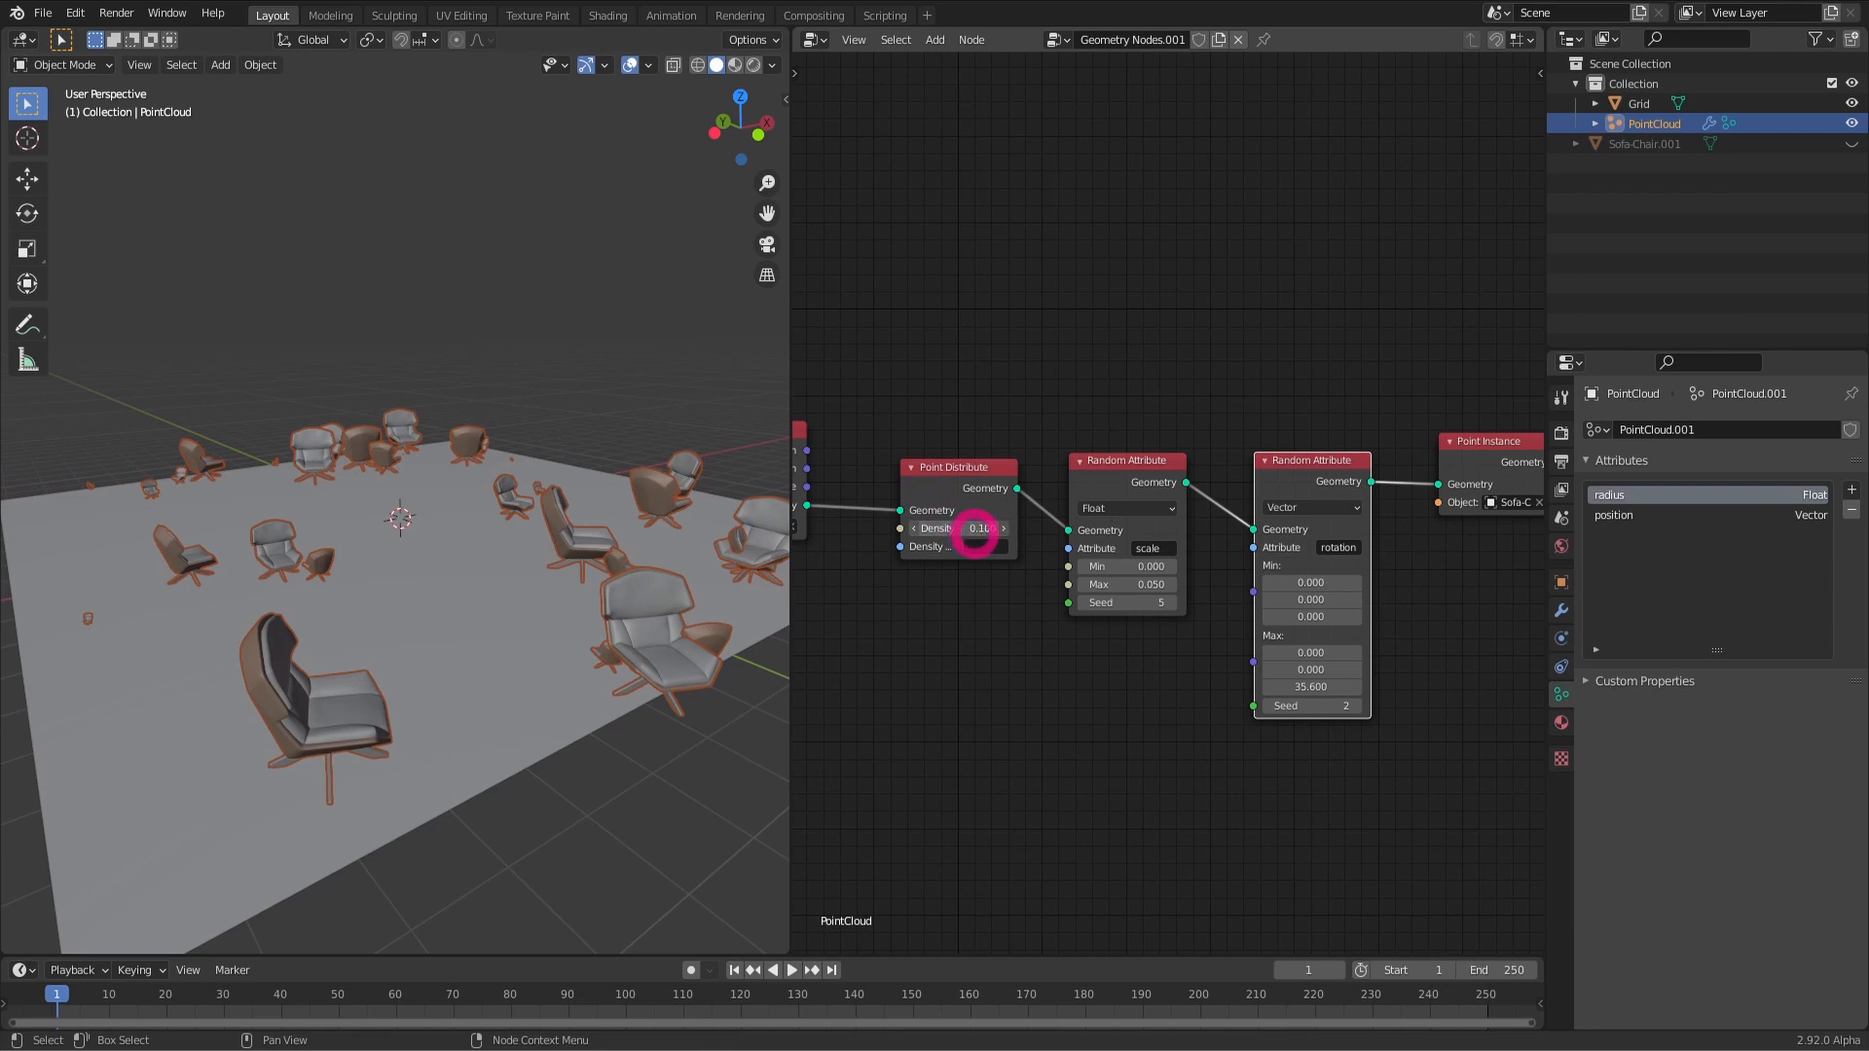
left_click_drag(974, 533, 952, 484)
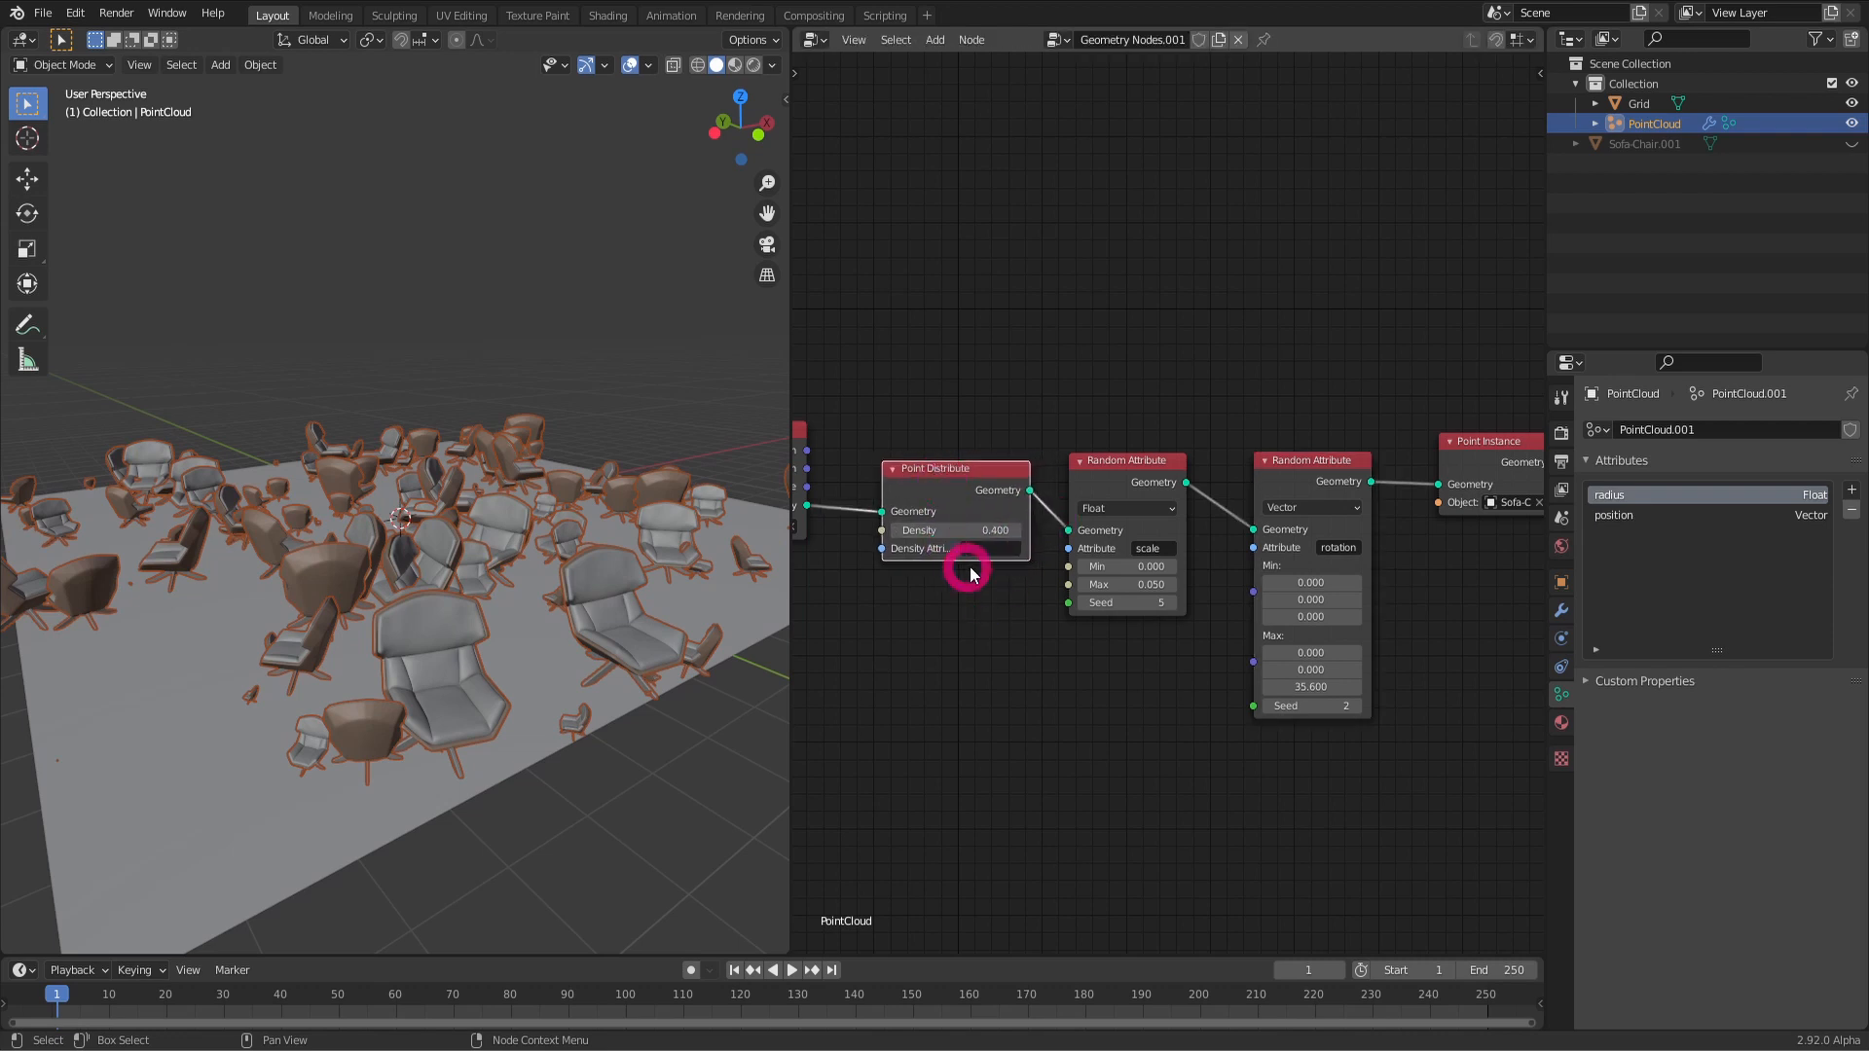
Step: Select the Grid plane under the chairs and switch it to Weight Paint mode
middle_click_drag(475, 499, 383, 743)
left_click(384, 743)
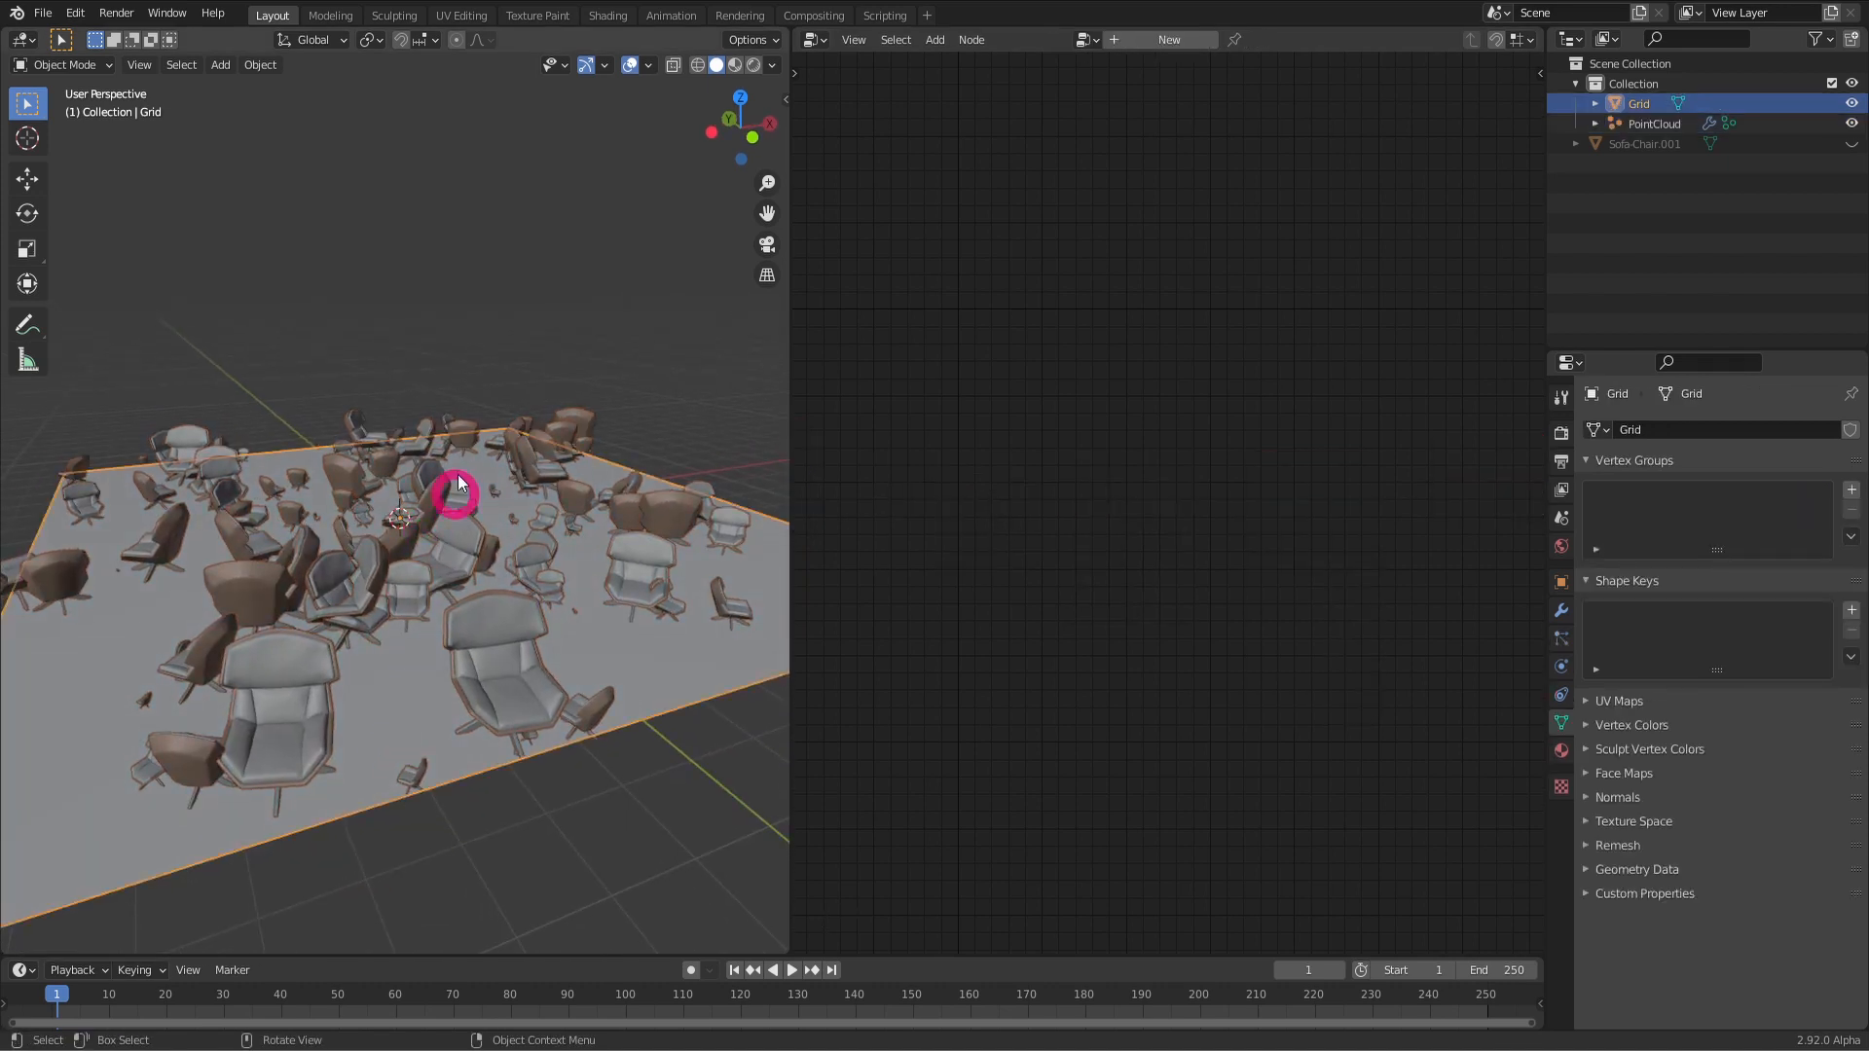
middle_click_drag(458, 493, 487, 435)
left_click(84, 67)
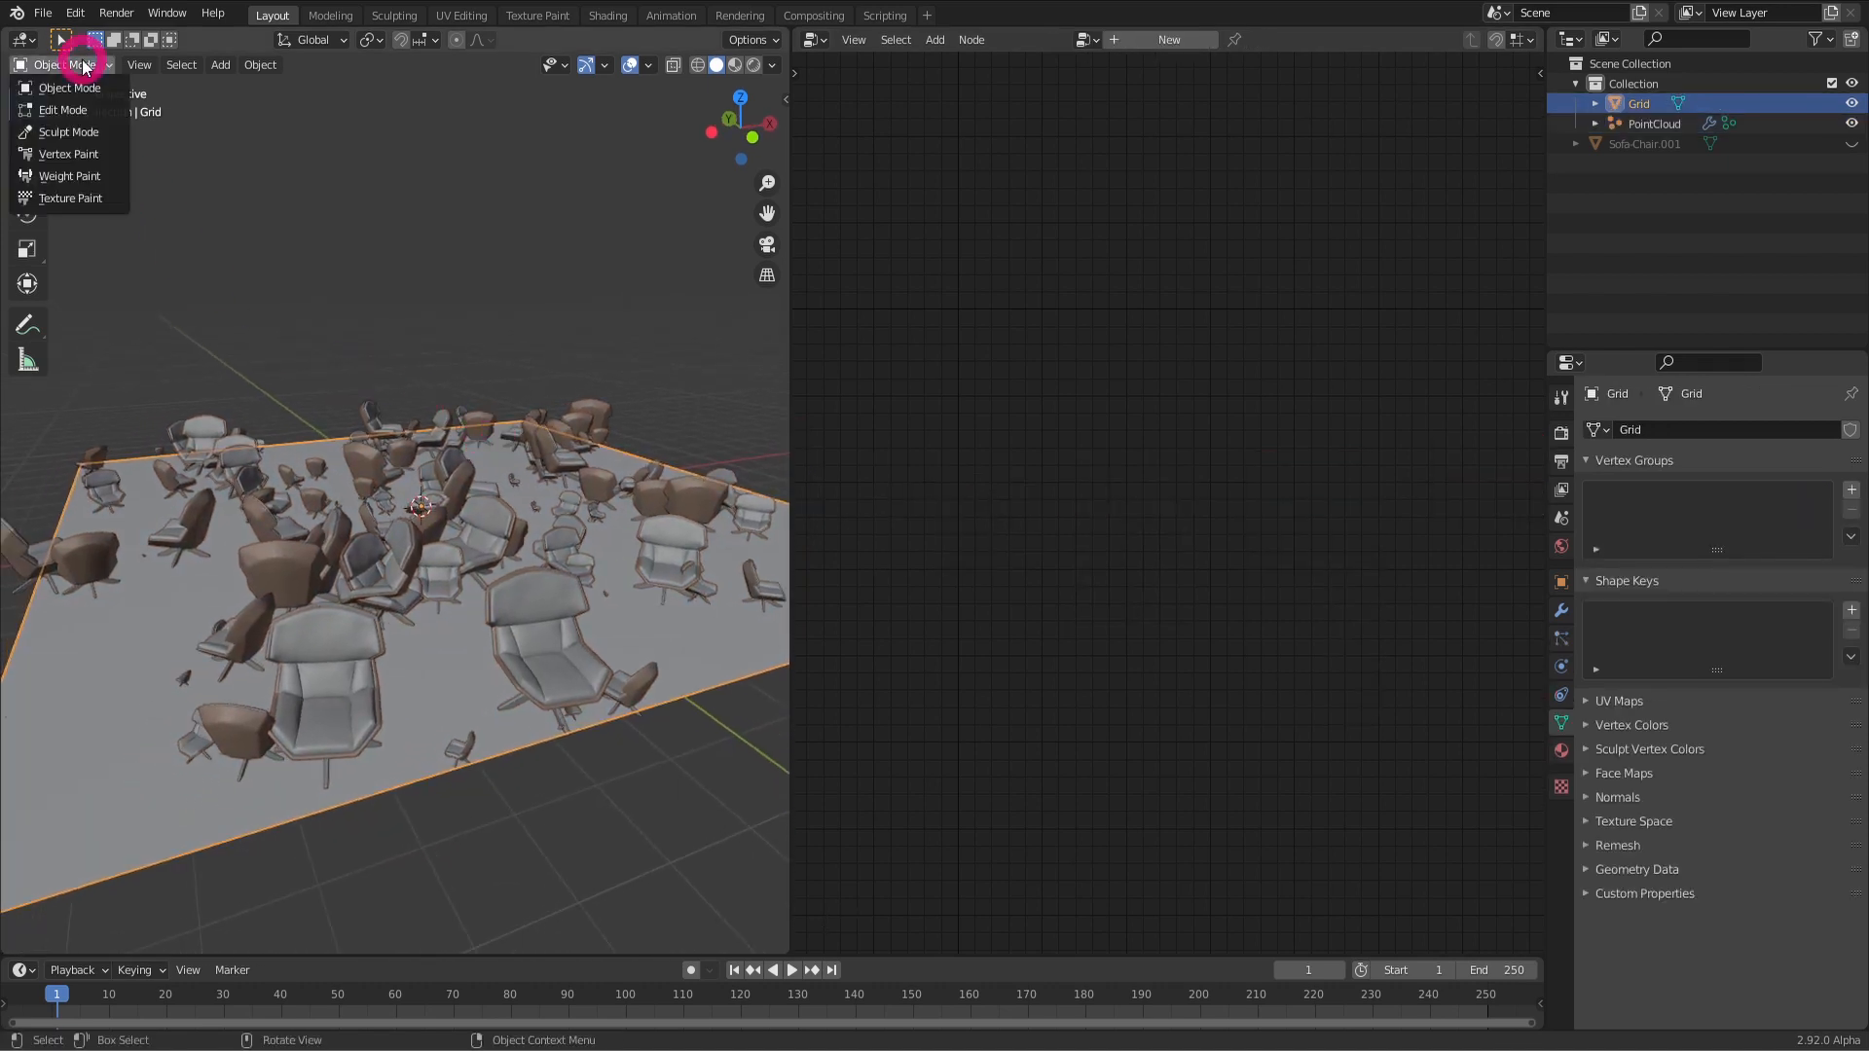
left_click(113, 177)
Step: Paint a winding full-weight path diagonally across the grid from corner to corner, using a 96 px brush radius
mouse_move(296, 301)
middle_mouse_down()
mouse_move(438, 509)
mouse_move(359, 609)
mouse_move(41, 788)
middle_mouse_up()
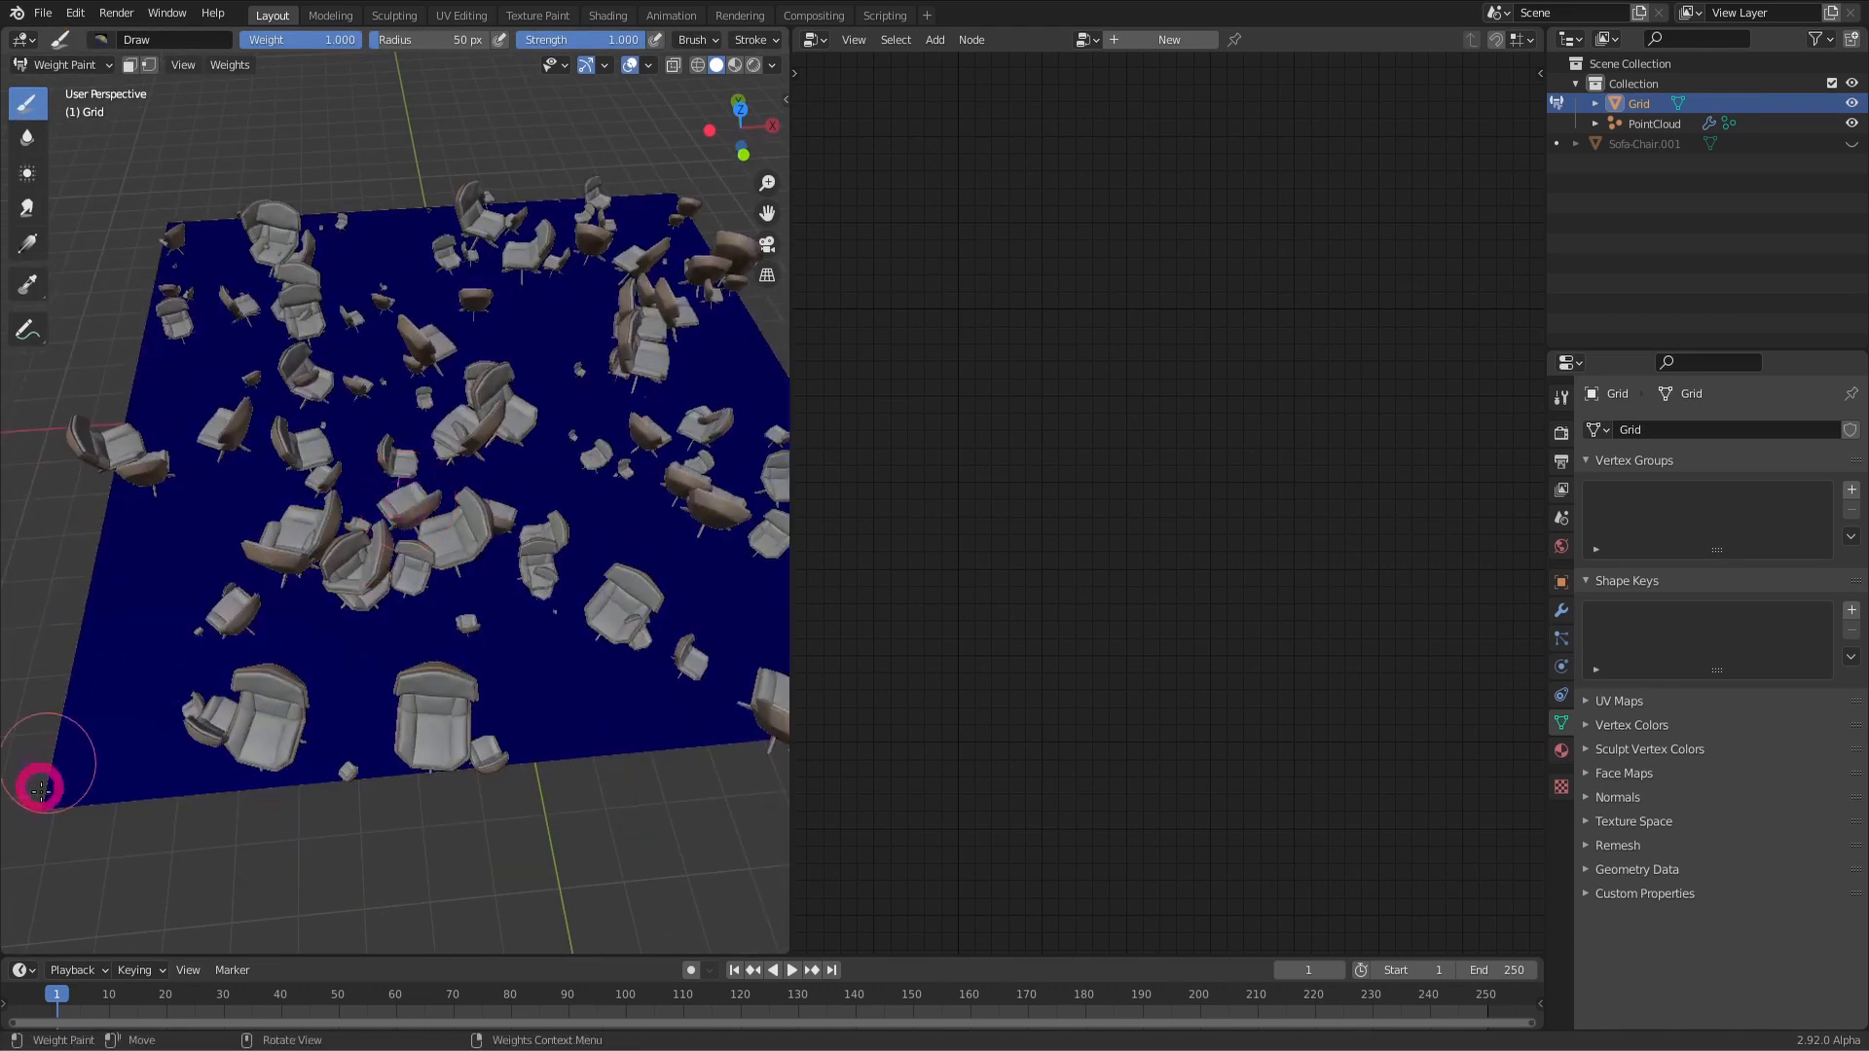
mouse_move(63, 808)
left_mouse_down()
mouse_move(104, 743)
mouse_move(304, 639)
mouse_move(380, 425)
mouse_move(614, 304)
mouse_move(639, 202)
mouse_move(480, 396)
mouse_move(321, 706)
mouse_move(59, 759)
mouse_move(302, 681)
left_mouse_up()
key("f")
left_click(683, 201)
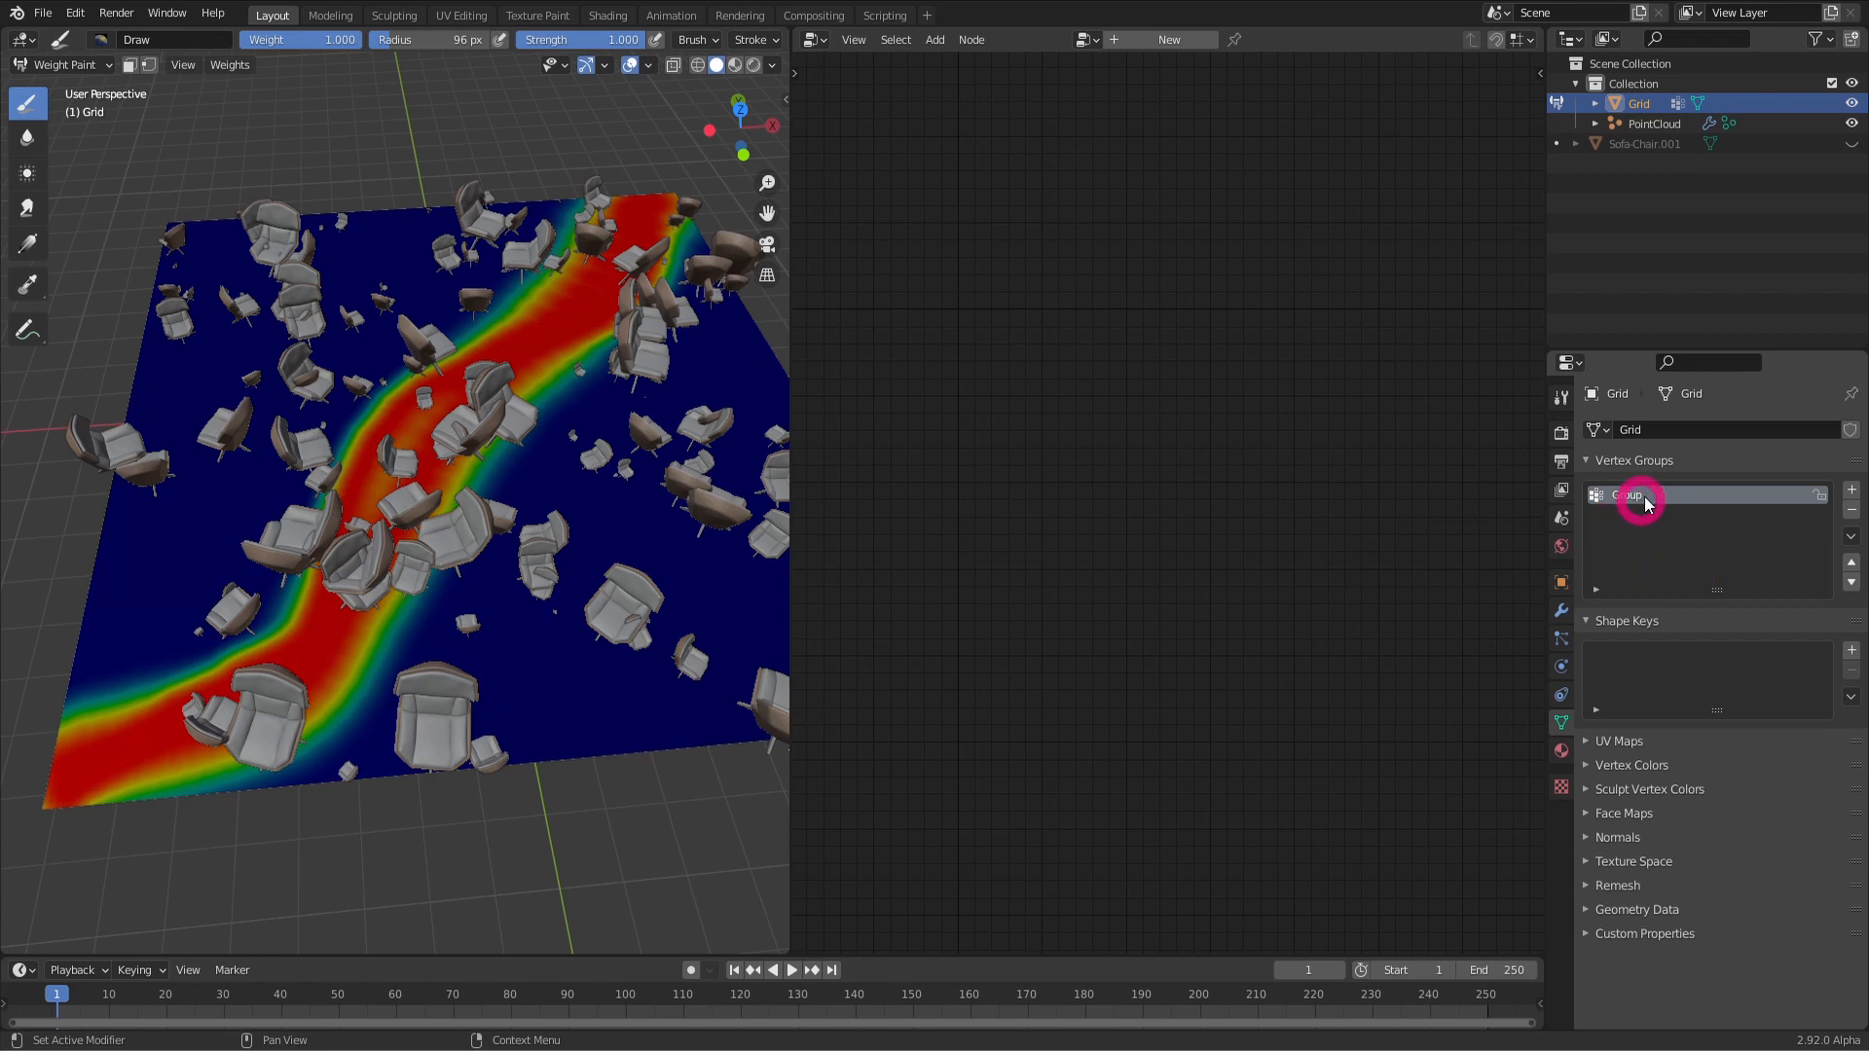
Step: Return the Grid to Object Mode and set the PointCloud's Point Distribute density attribute to Group
key("Tab")
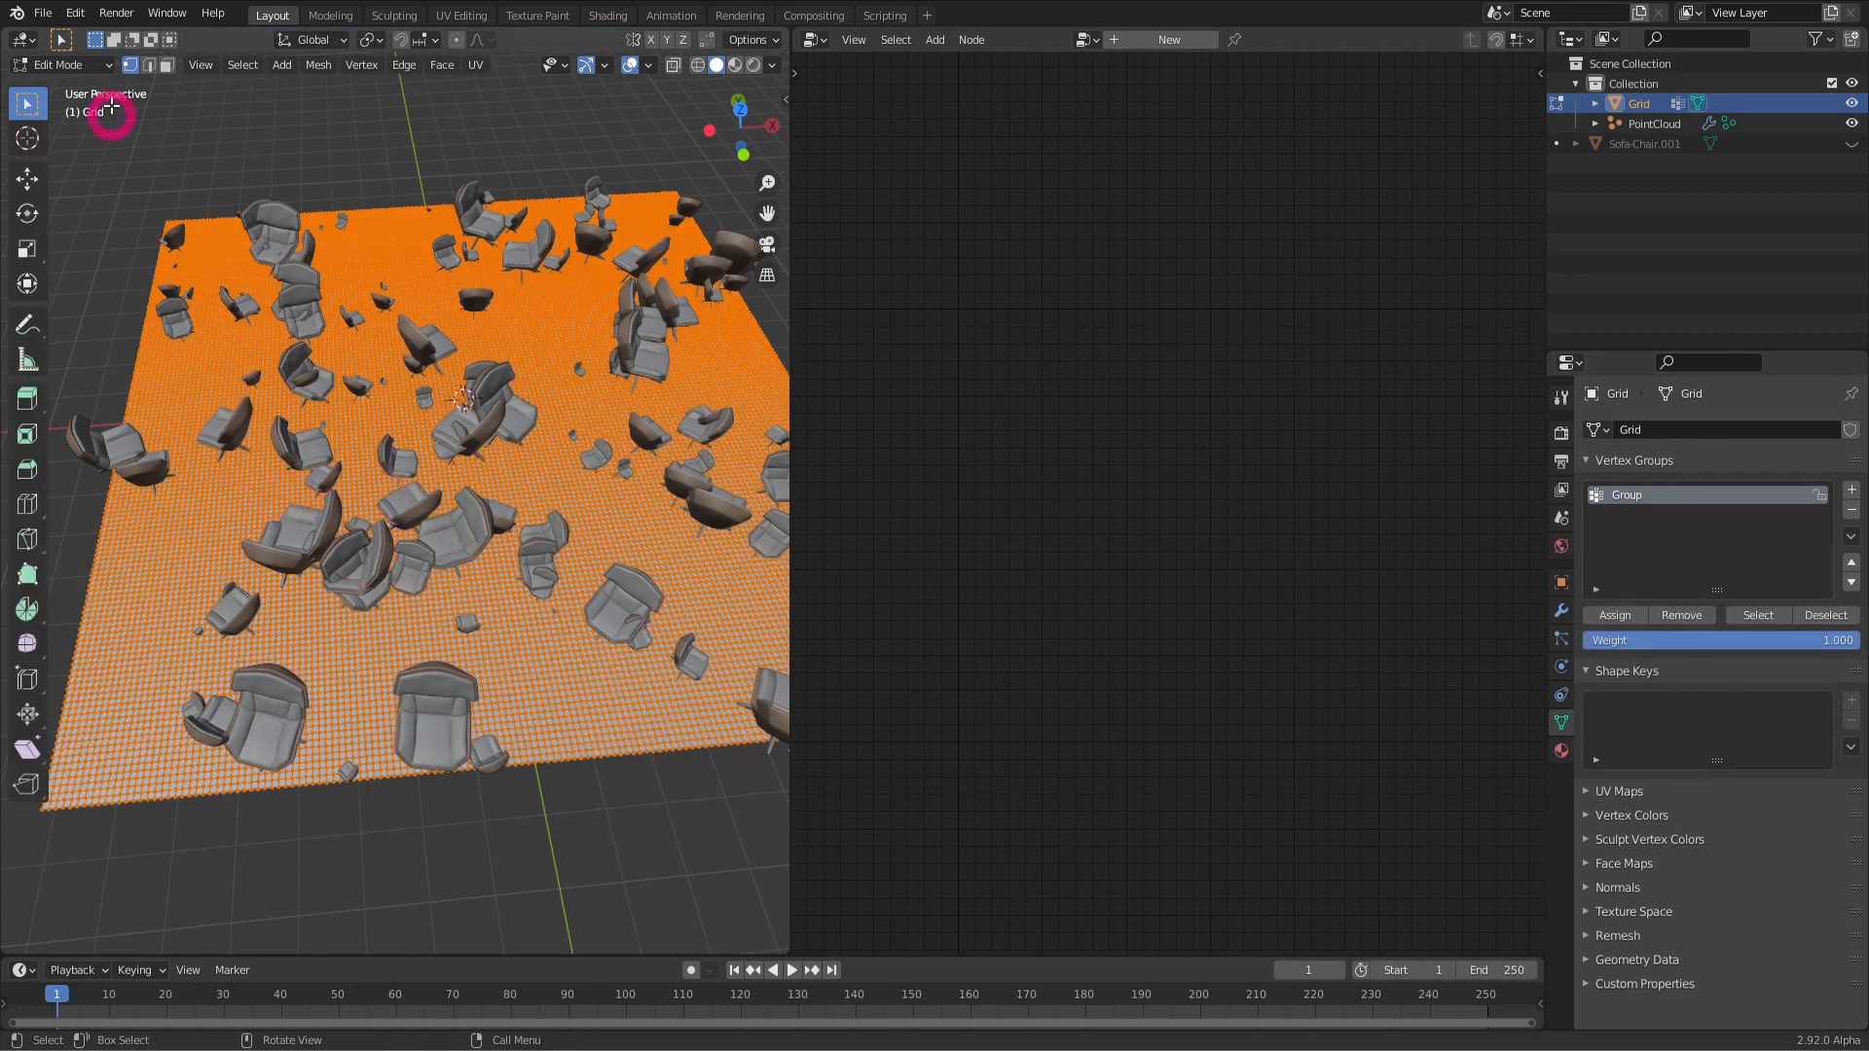
left_click(81, 73)
left_click(70, 92)
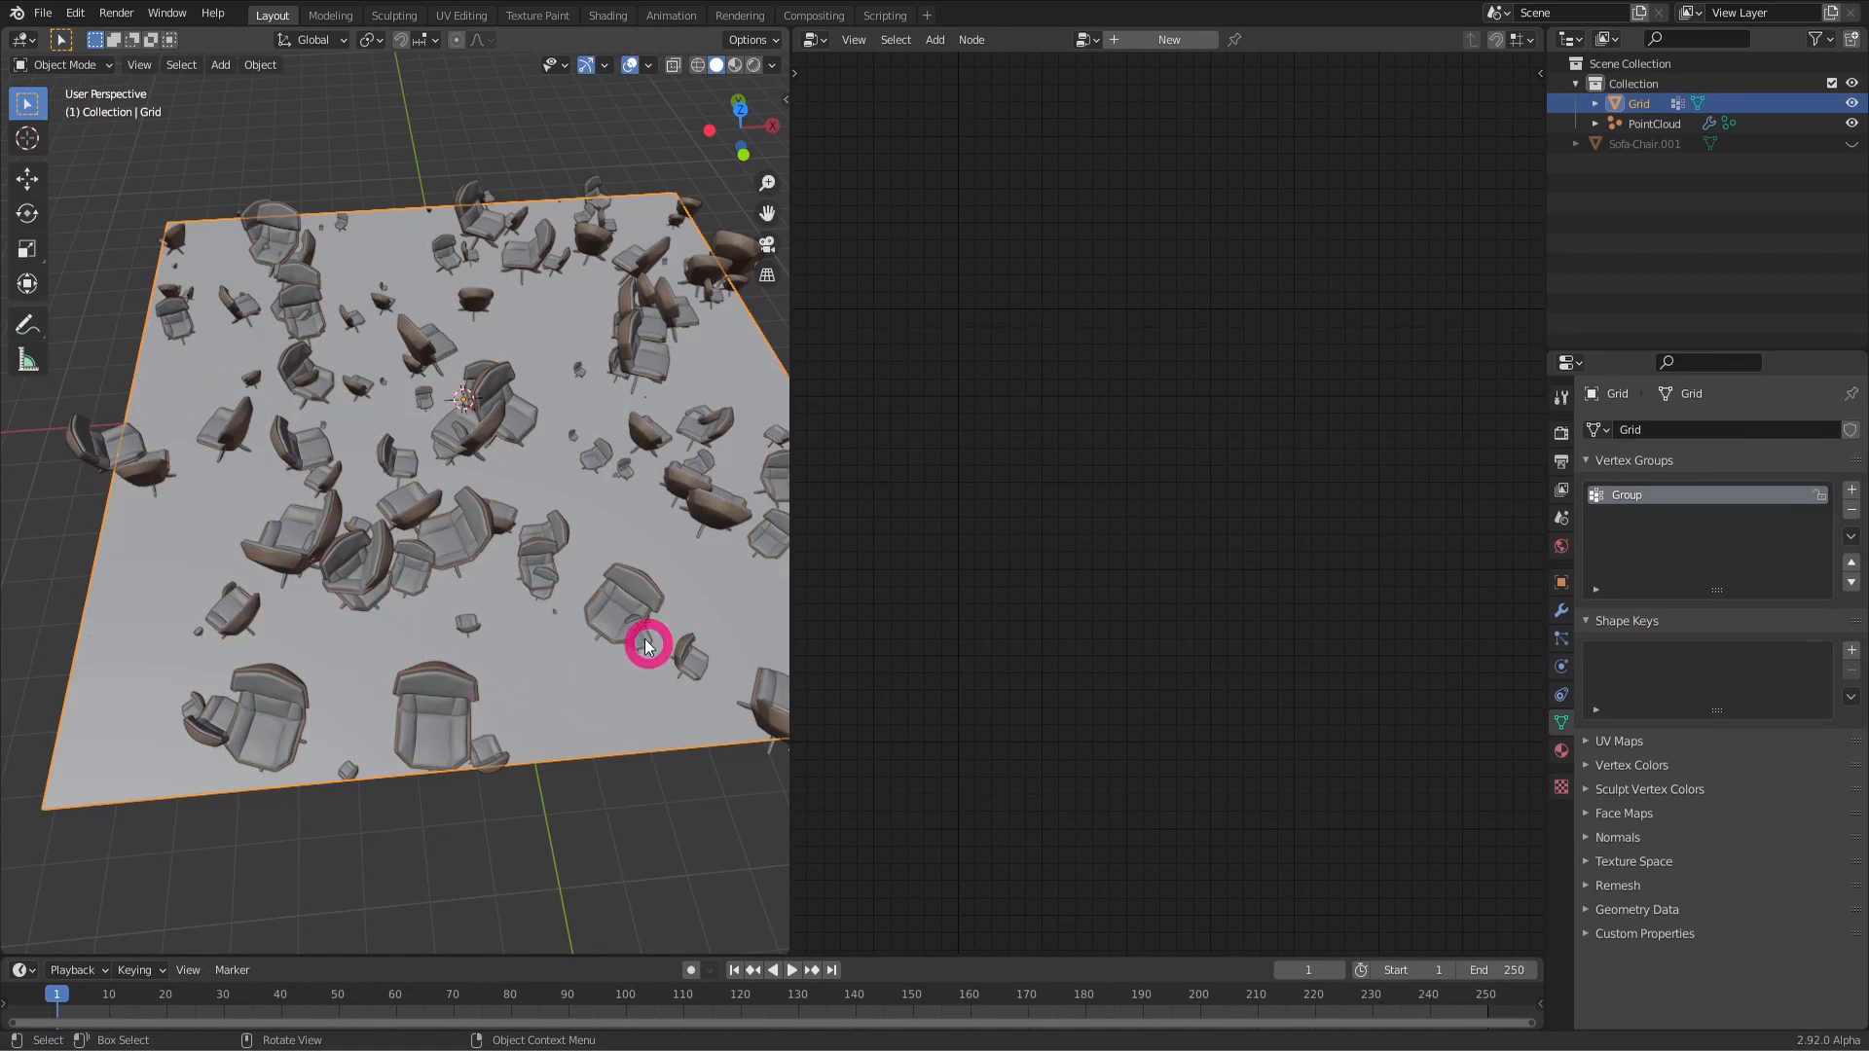
left_click(1659, 125)
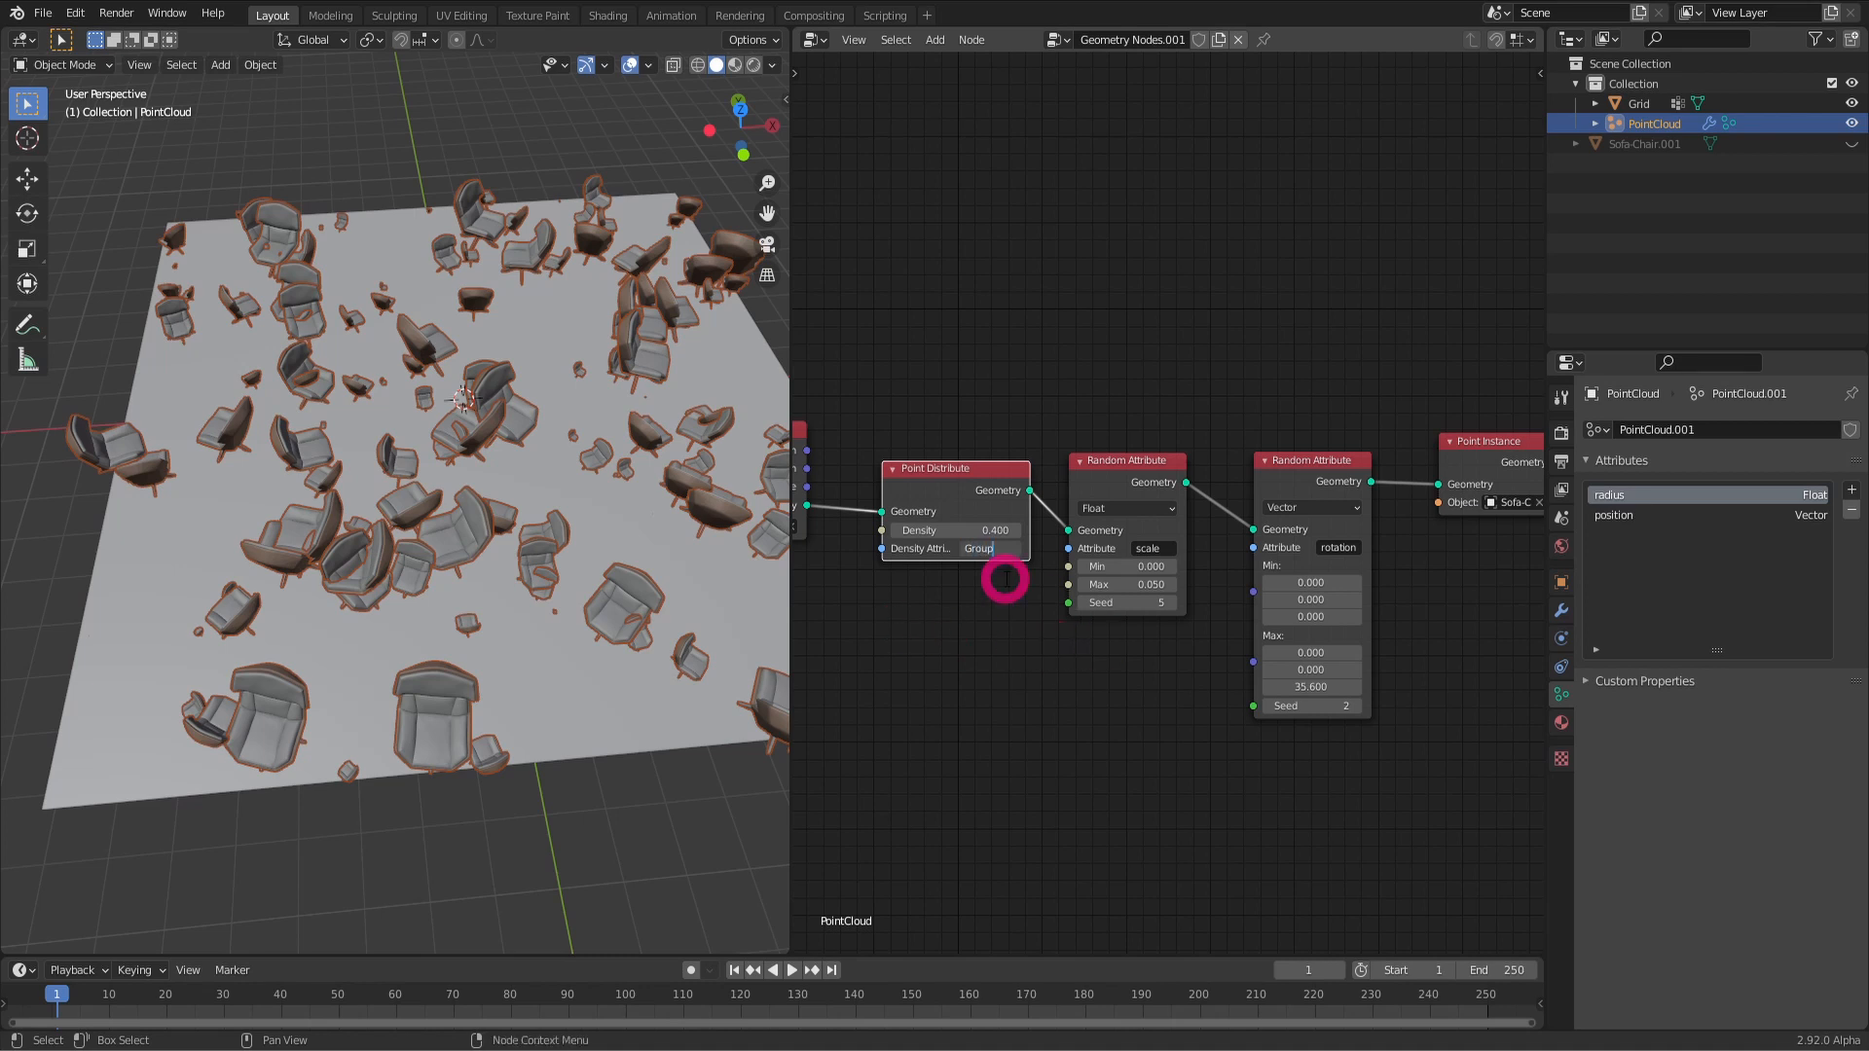
left_click(1004, 578)
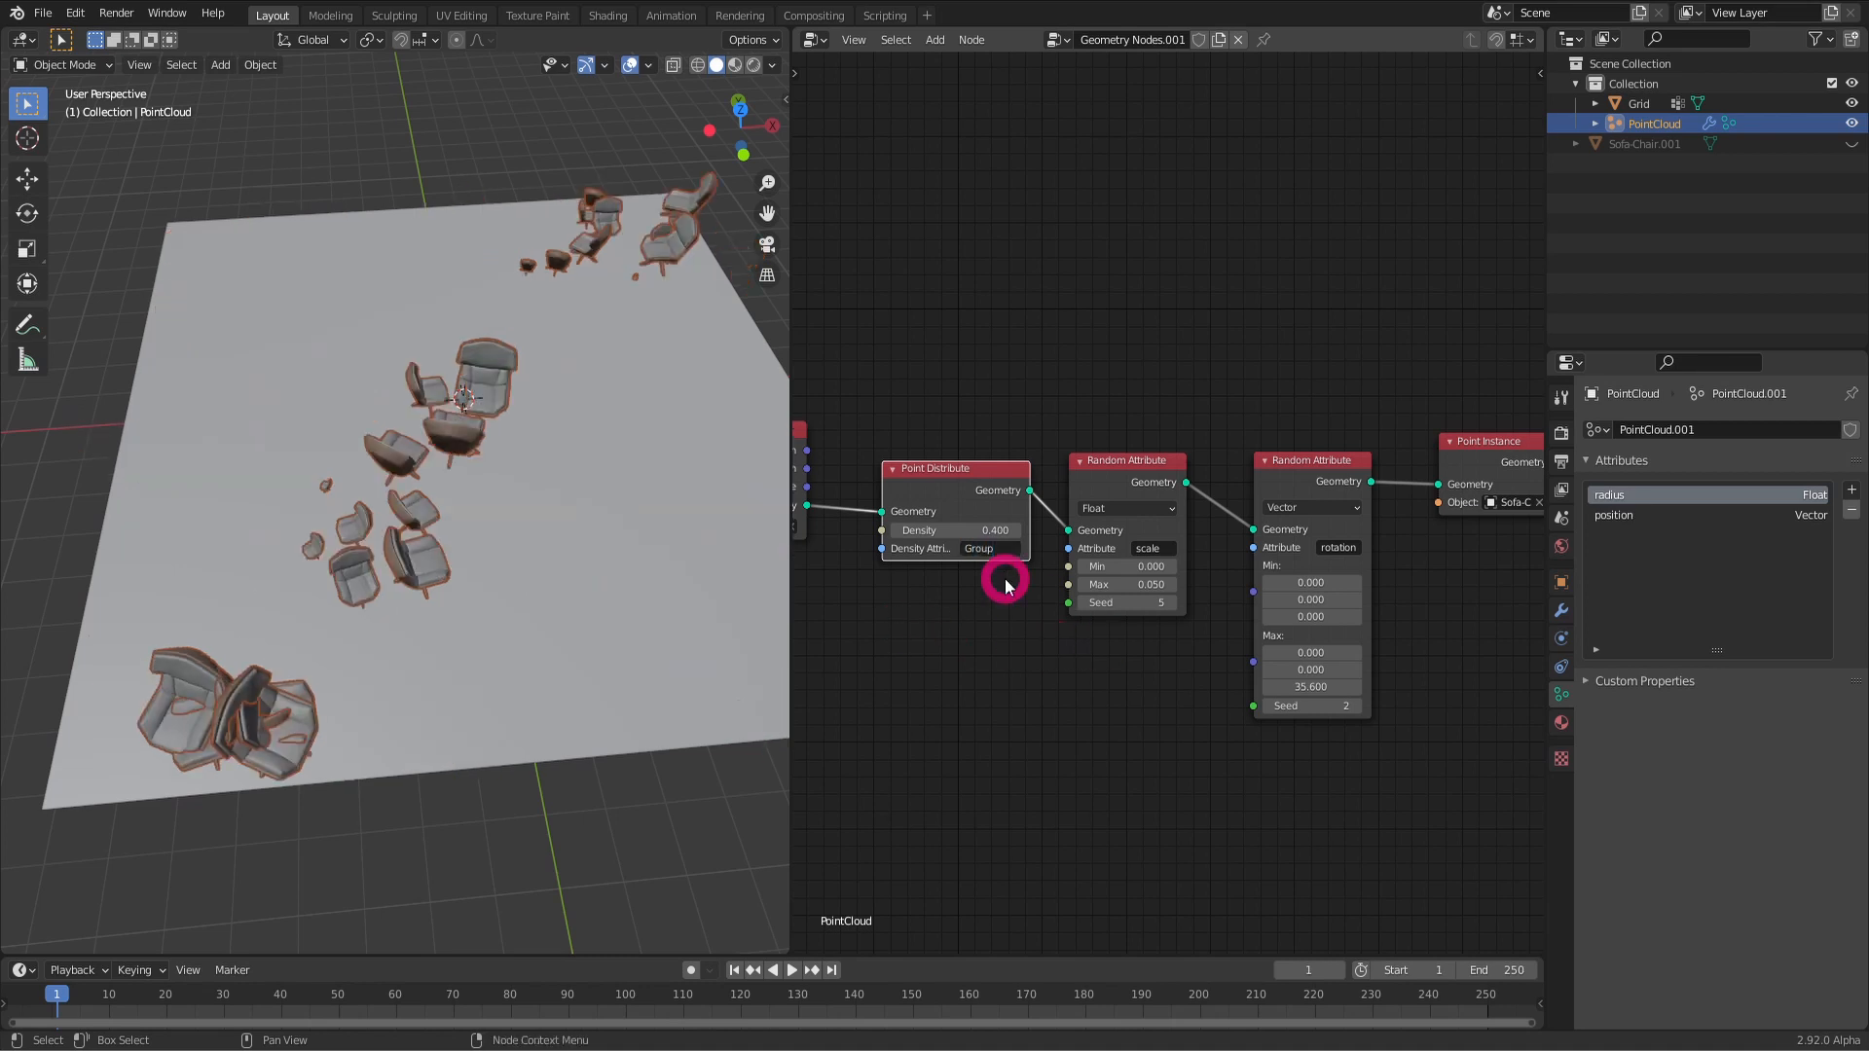
Step: Select the Grid plane under the chairs again and put it back into Weight Paint mode
middle_click_drag(522, 463, 676, 492)
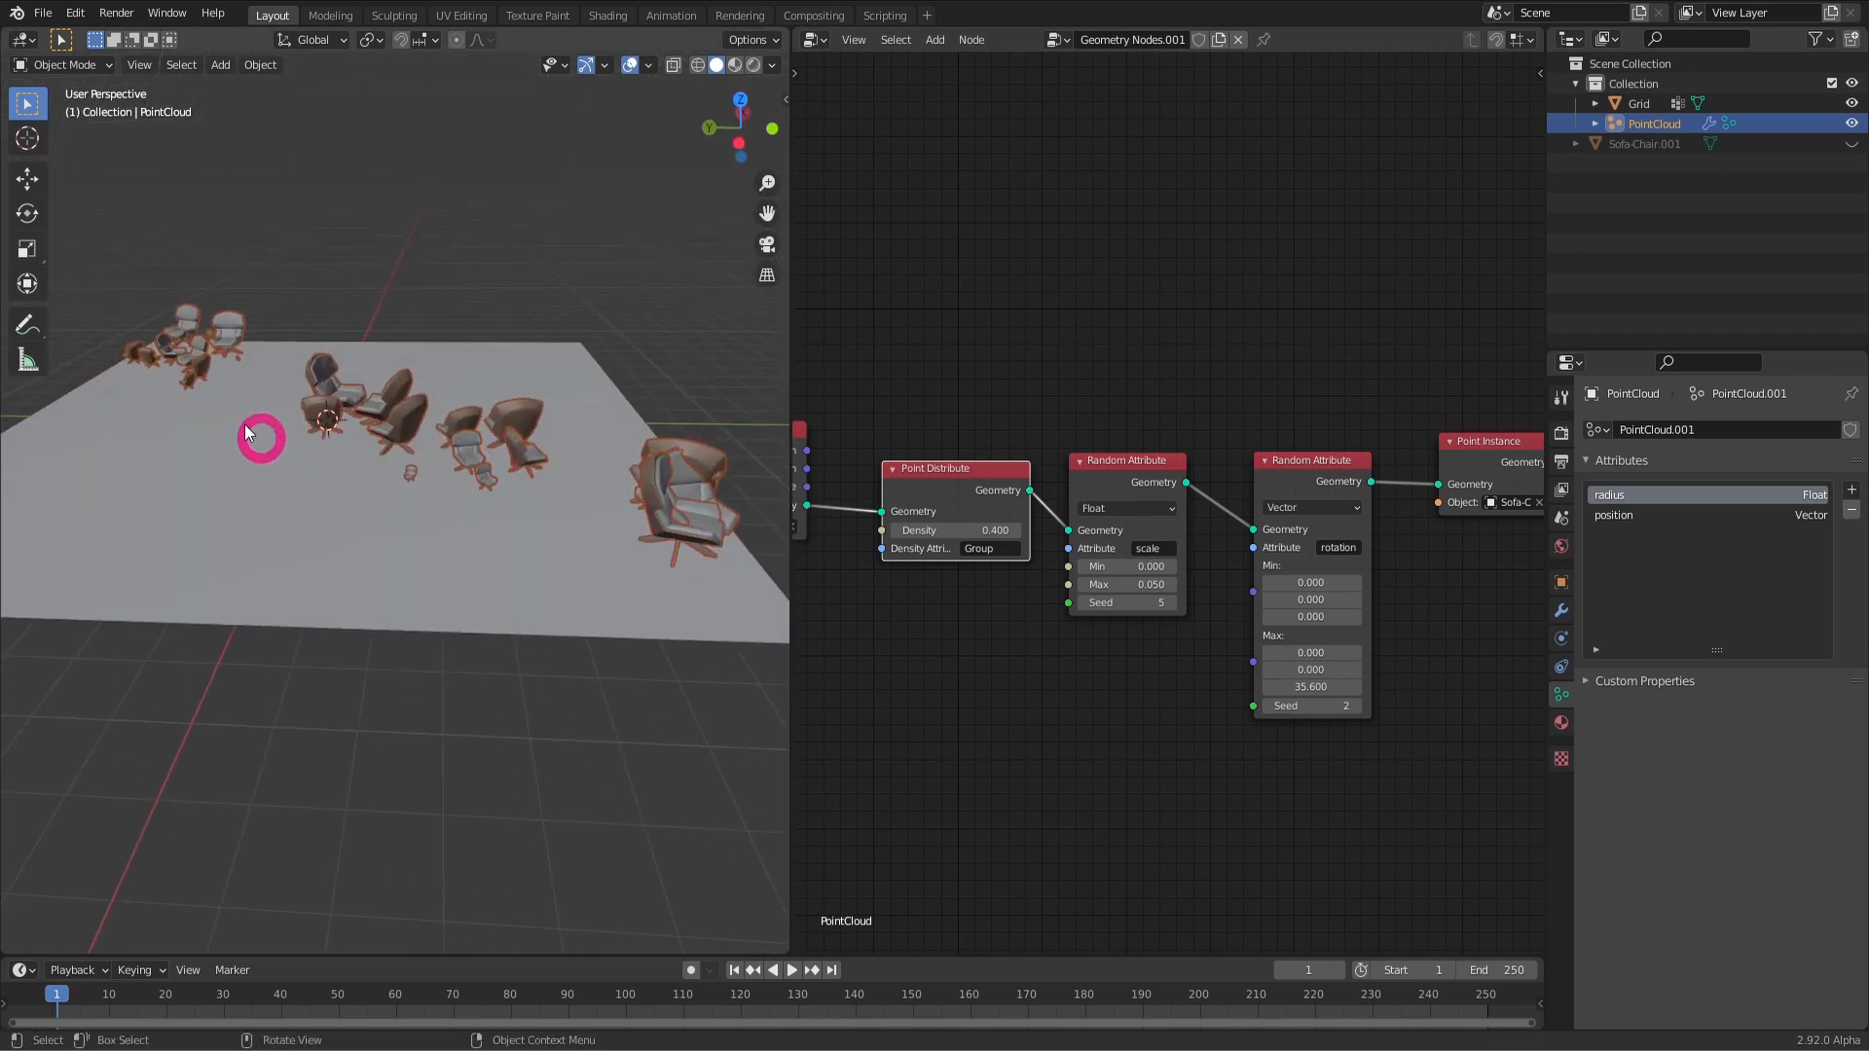
middle_click_drag(468, 509, 514, 570)
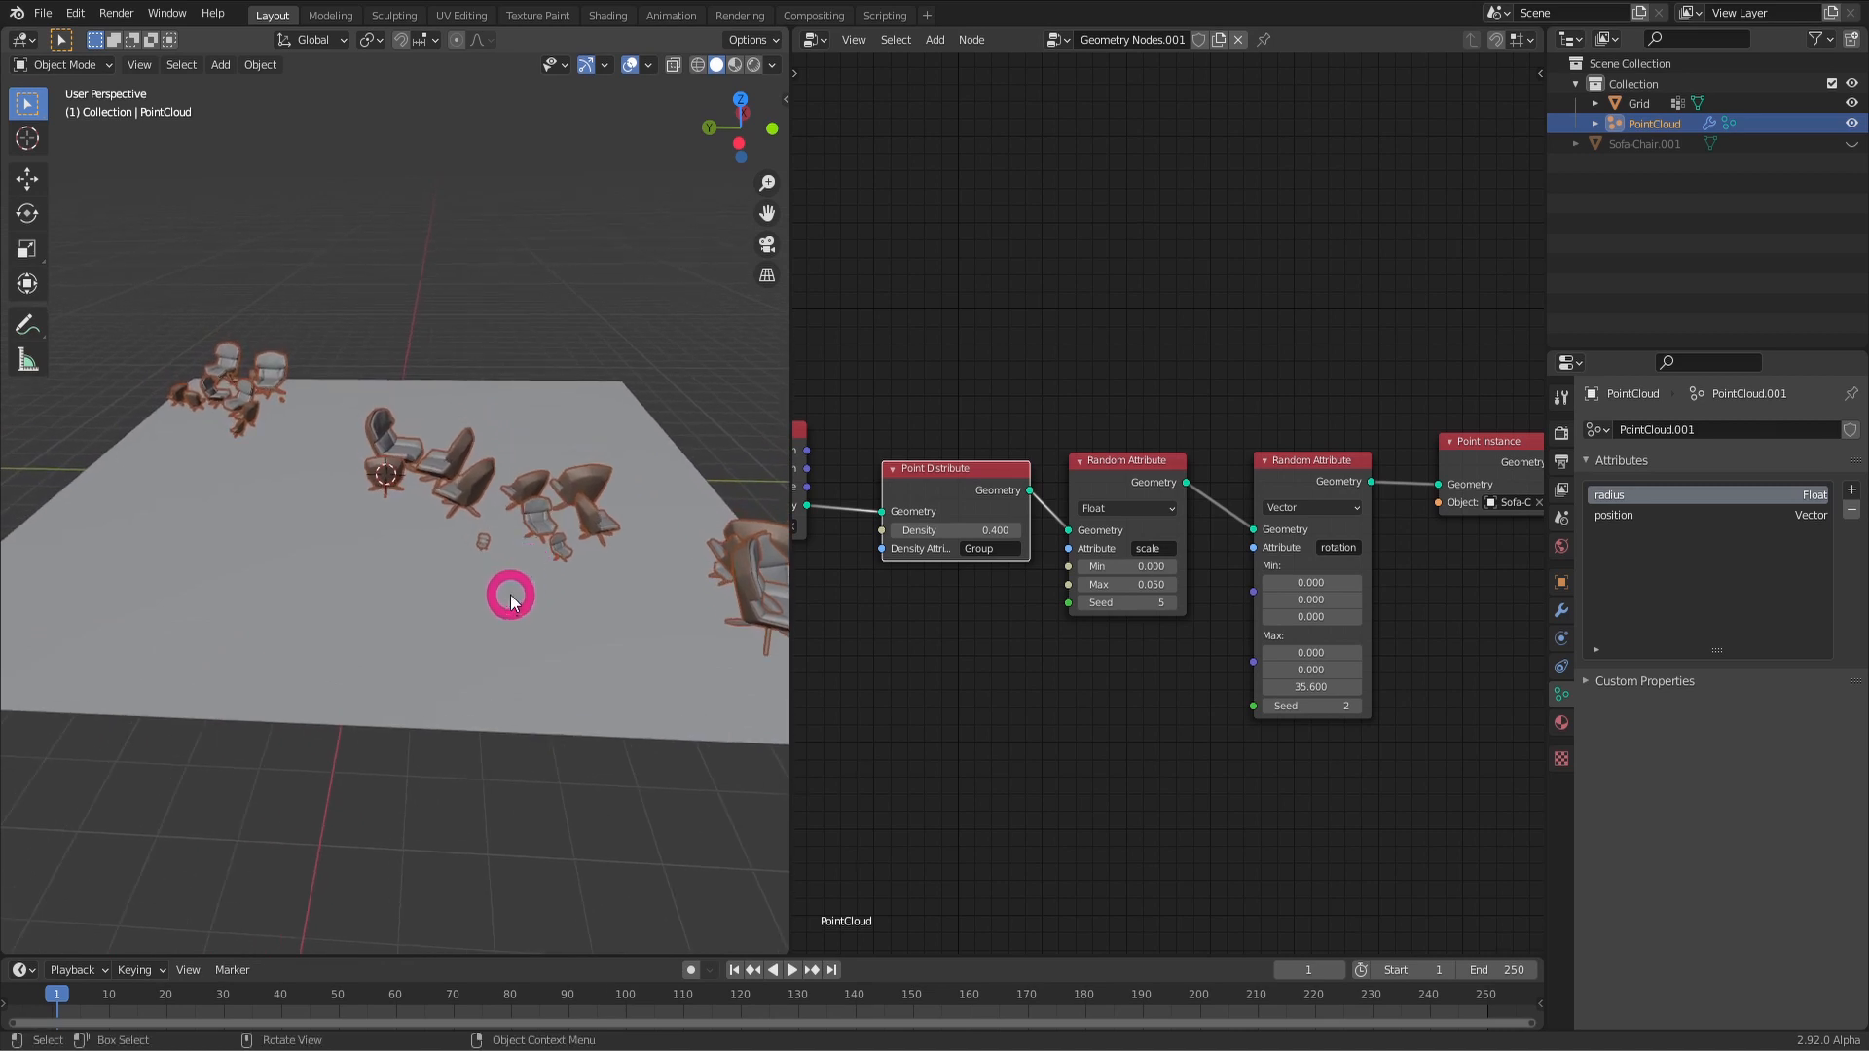
left_click(513, 596)
key("Tab")
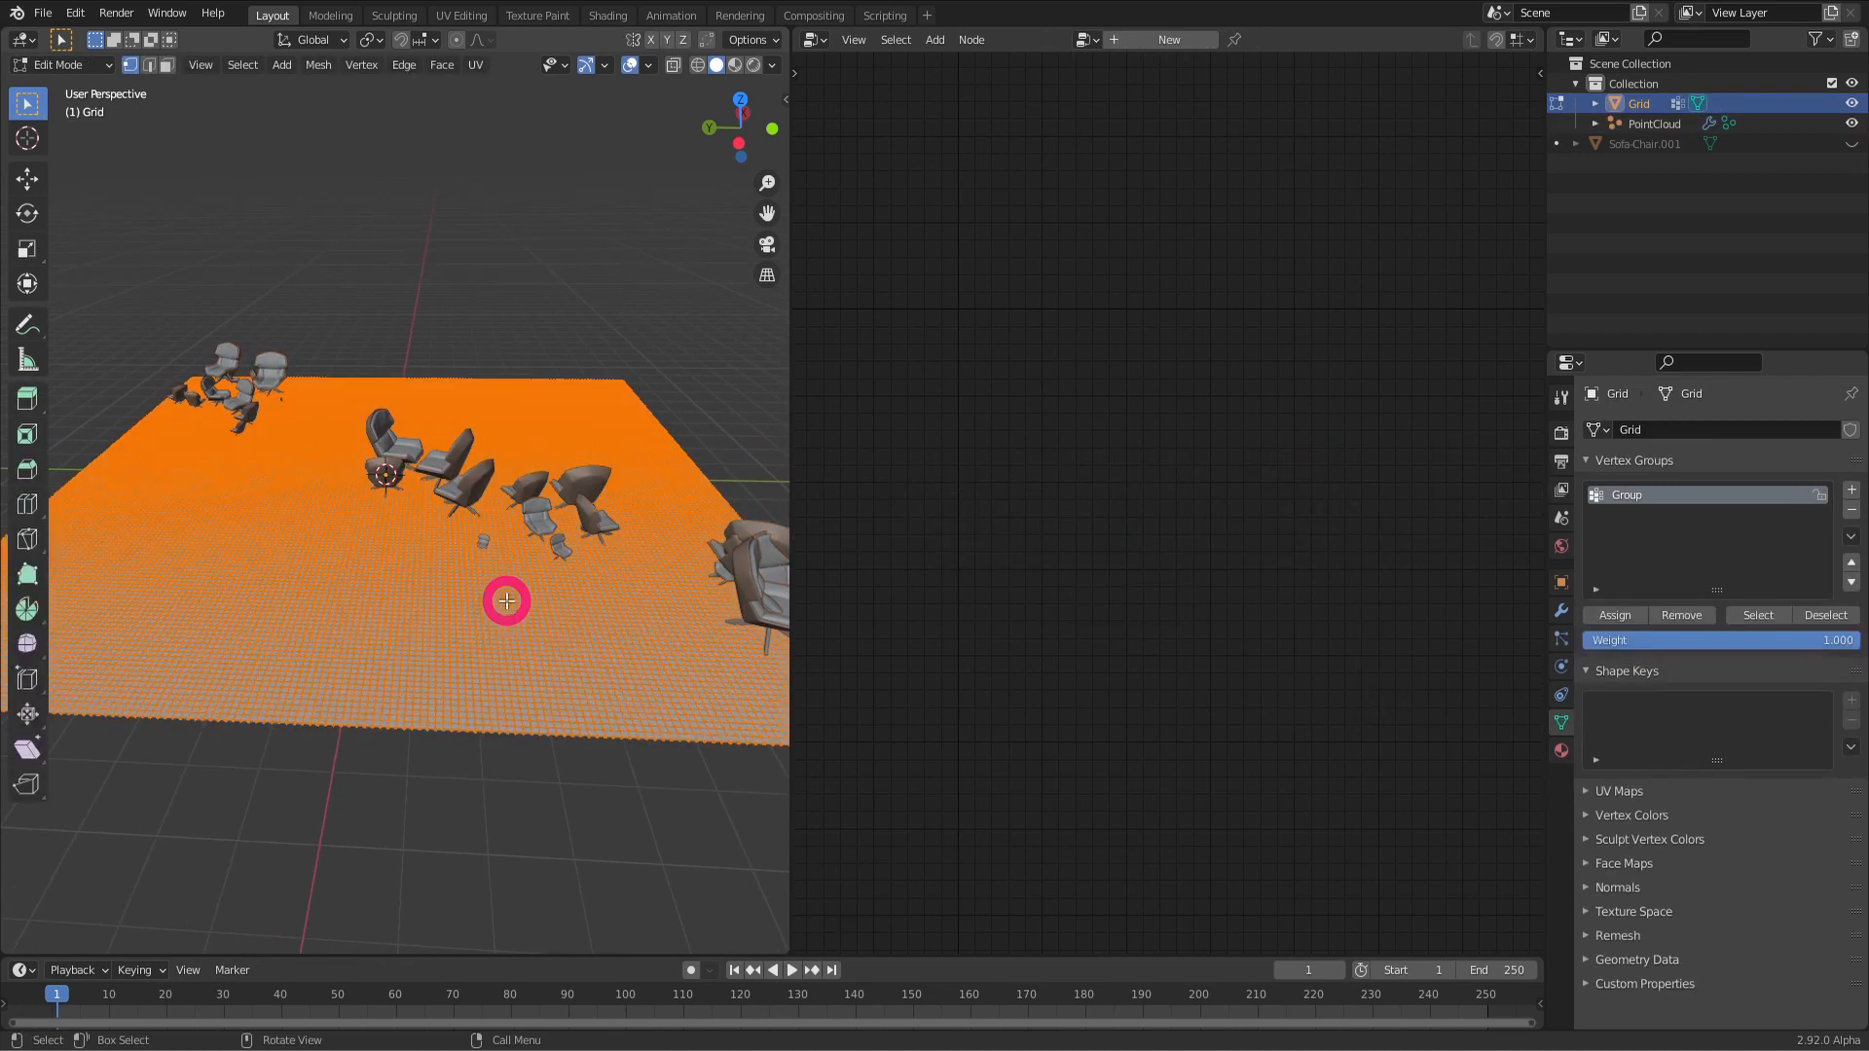
left_click(83, 75)
left_click(92, 175)
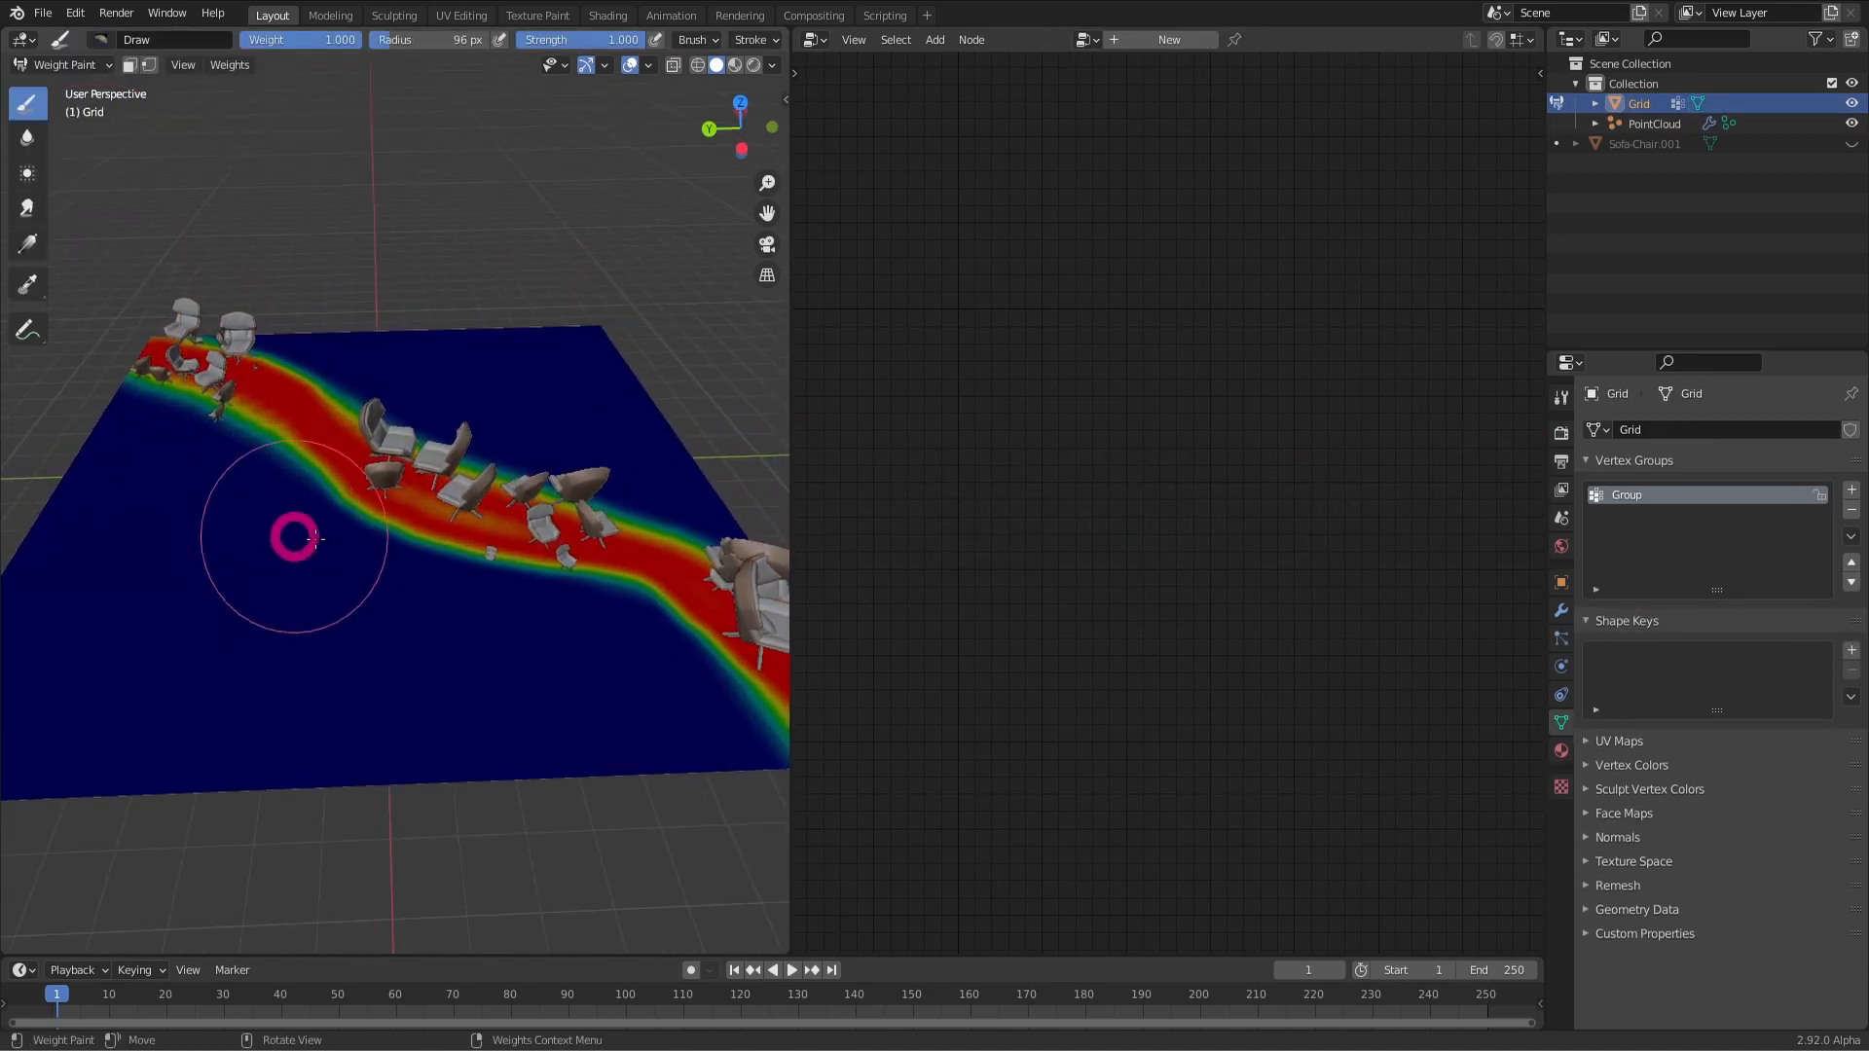
Step: Paint extra full-weight branches and patches in the grid's empty areas on both sides of the diagonal path, and return to Object Mode
mouse_move(313, 537)
left_mouse_down()
mouse_move(296, 701)
mouse_move(125, 718)
mouse_move(84, 646)
mouse_move(109, 455)
left_mouse_up()
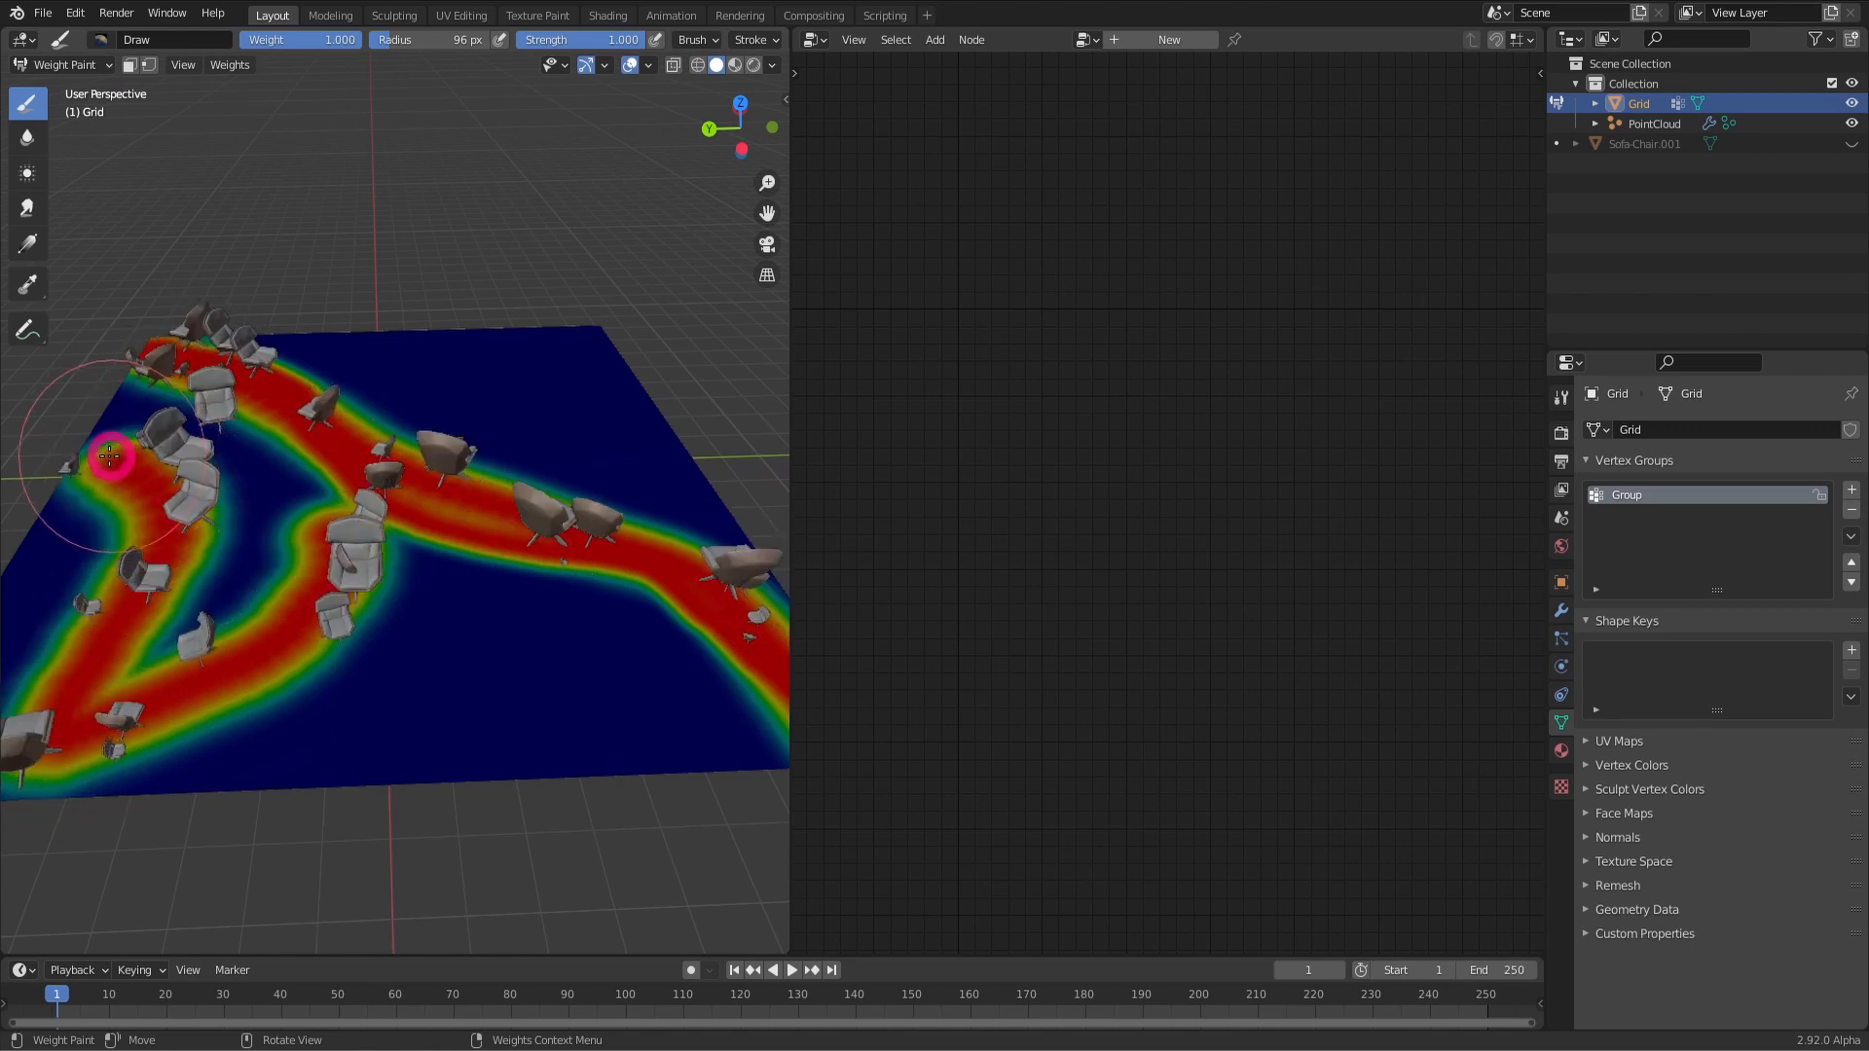
mouse_move(589, 351)
left_mouse_down()
mouse_move(550, 388)
mouse_move(547, 431)
left_mouse_up()
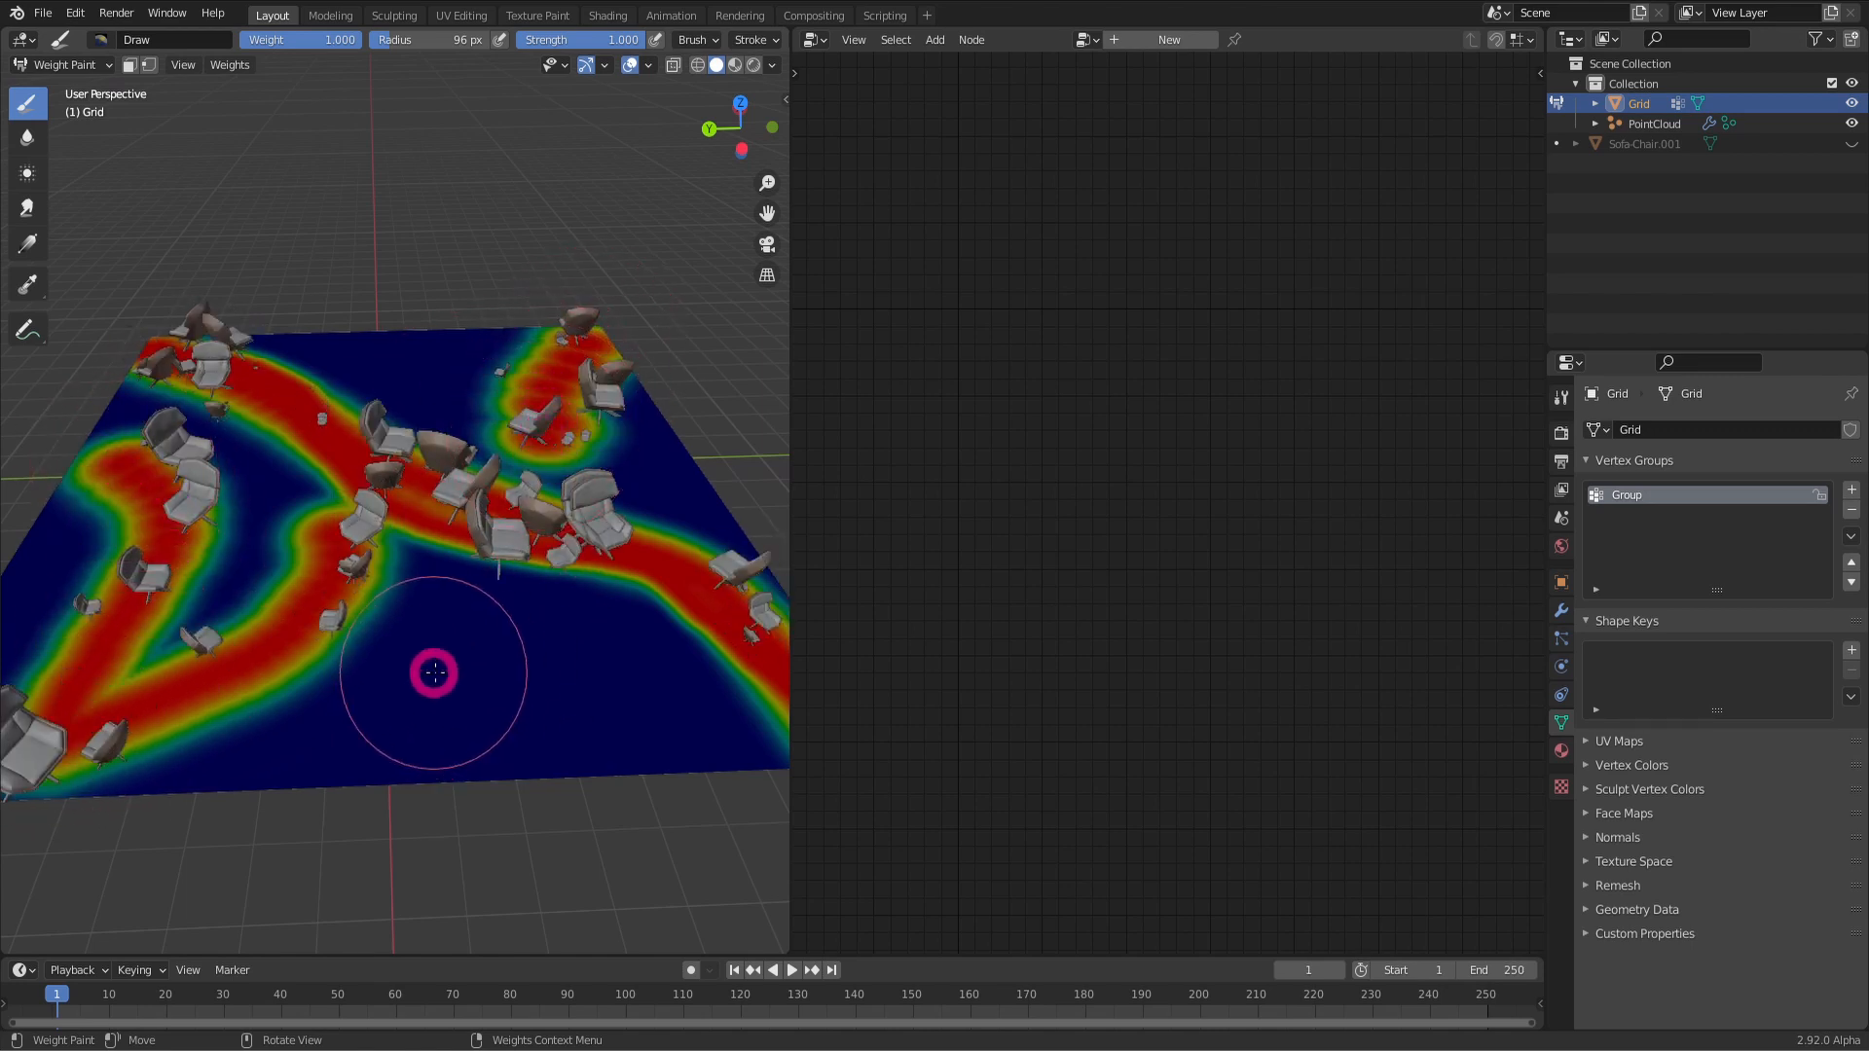
mouse_move(434, 671)
left_mouse_down()
mouse_move(668, 776)
mouse_move(555, 671)
mouse_move(667, 730)
mouse_move(269, 758)
left_mouse_up()
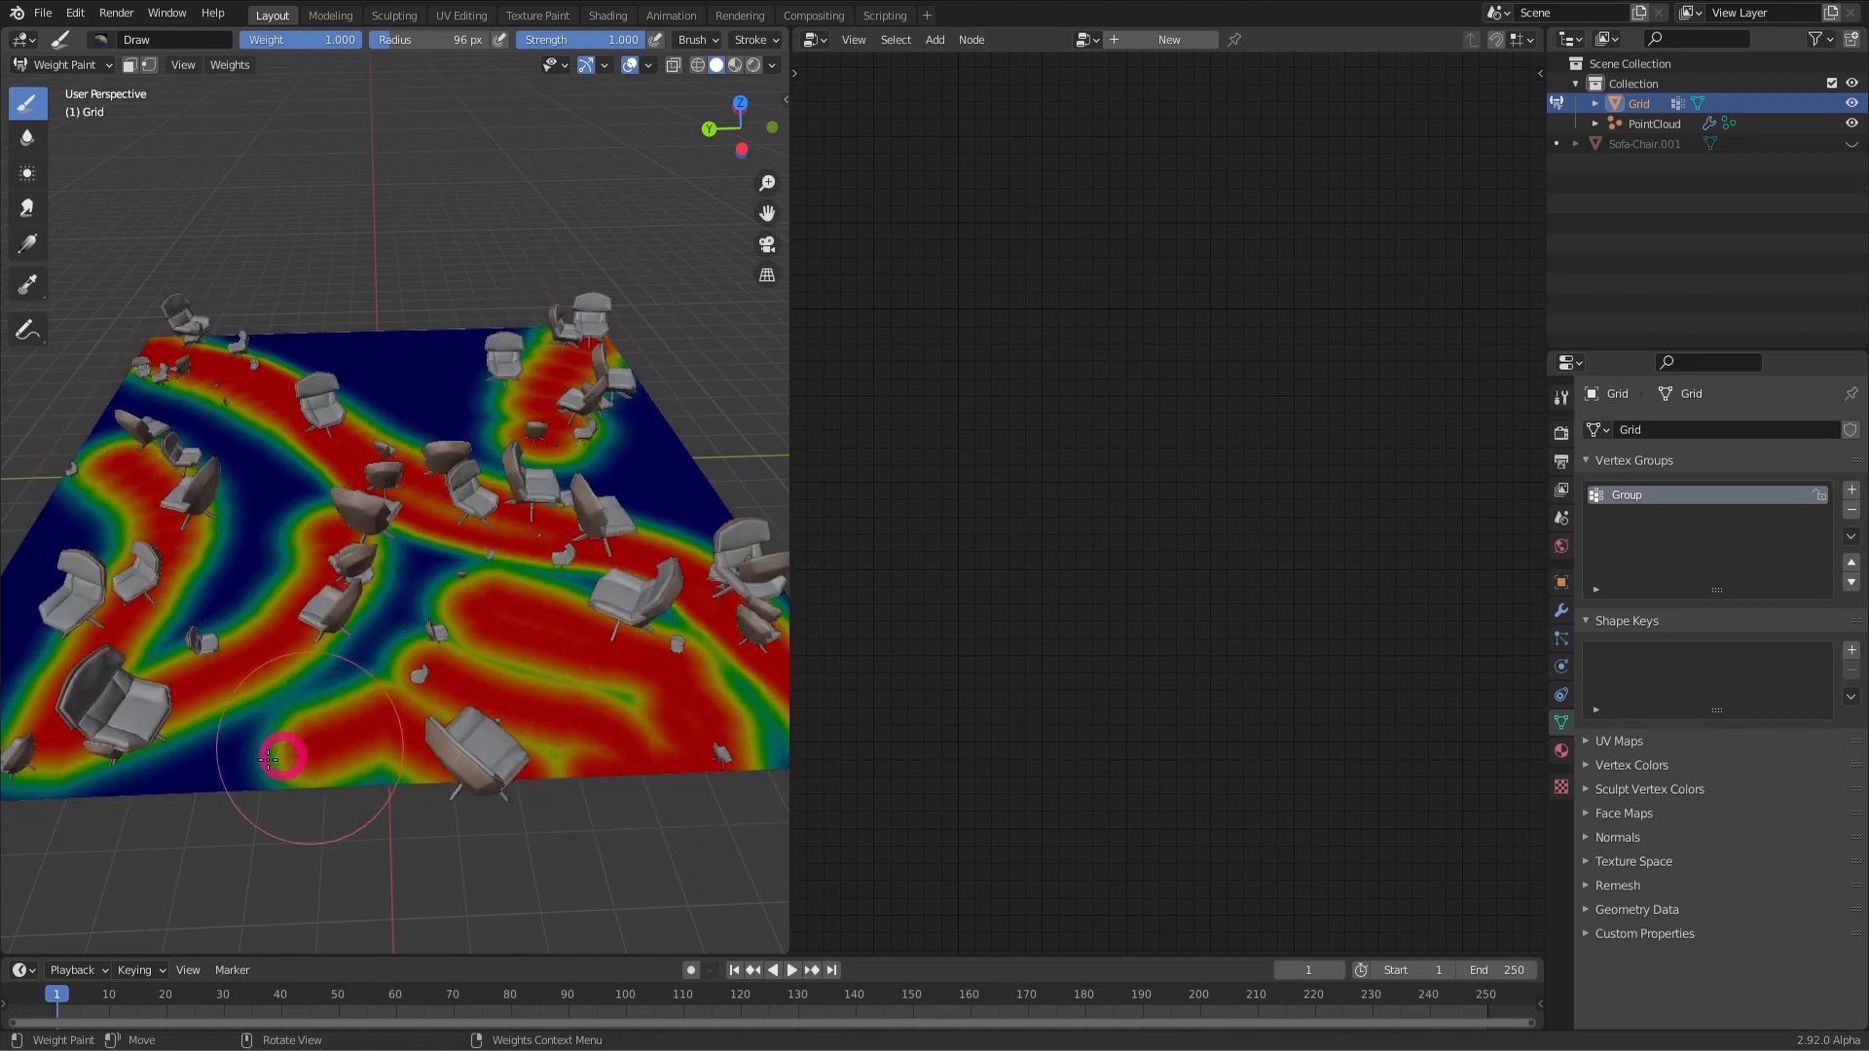
left_click(61, 64)
left_click(60, 84)
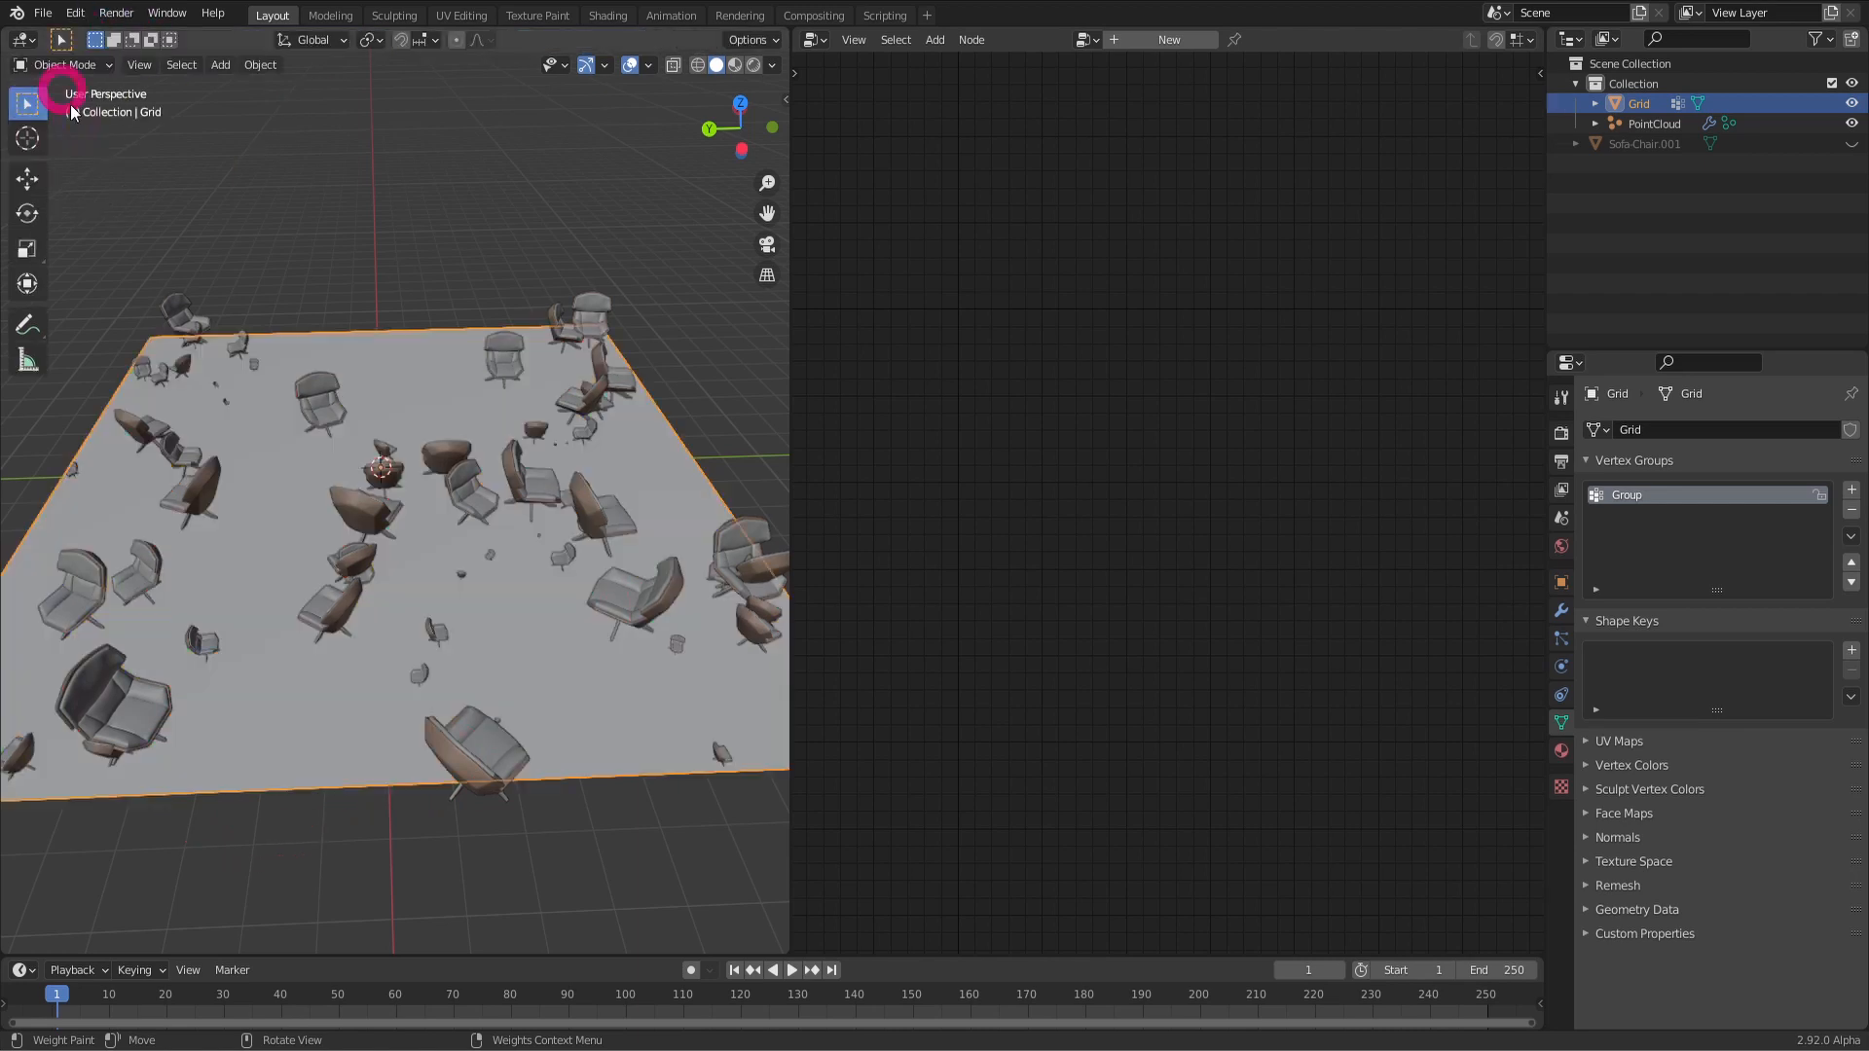
Step: Select the PointCloud and shift its scale and rotation Random Attribute nodes together slightly closer to the Point Instance node
middle_click_drag(389, 467, 798, 431)
middle_click_drag(808, 430, 869, 399)
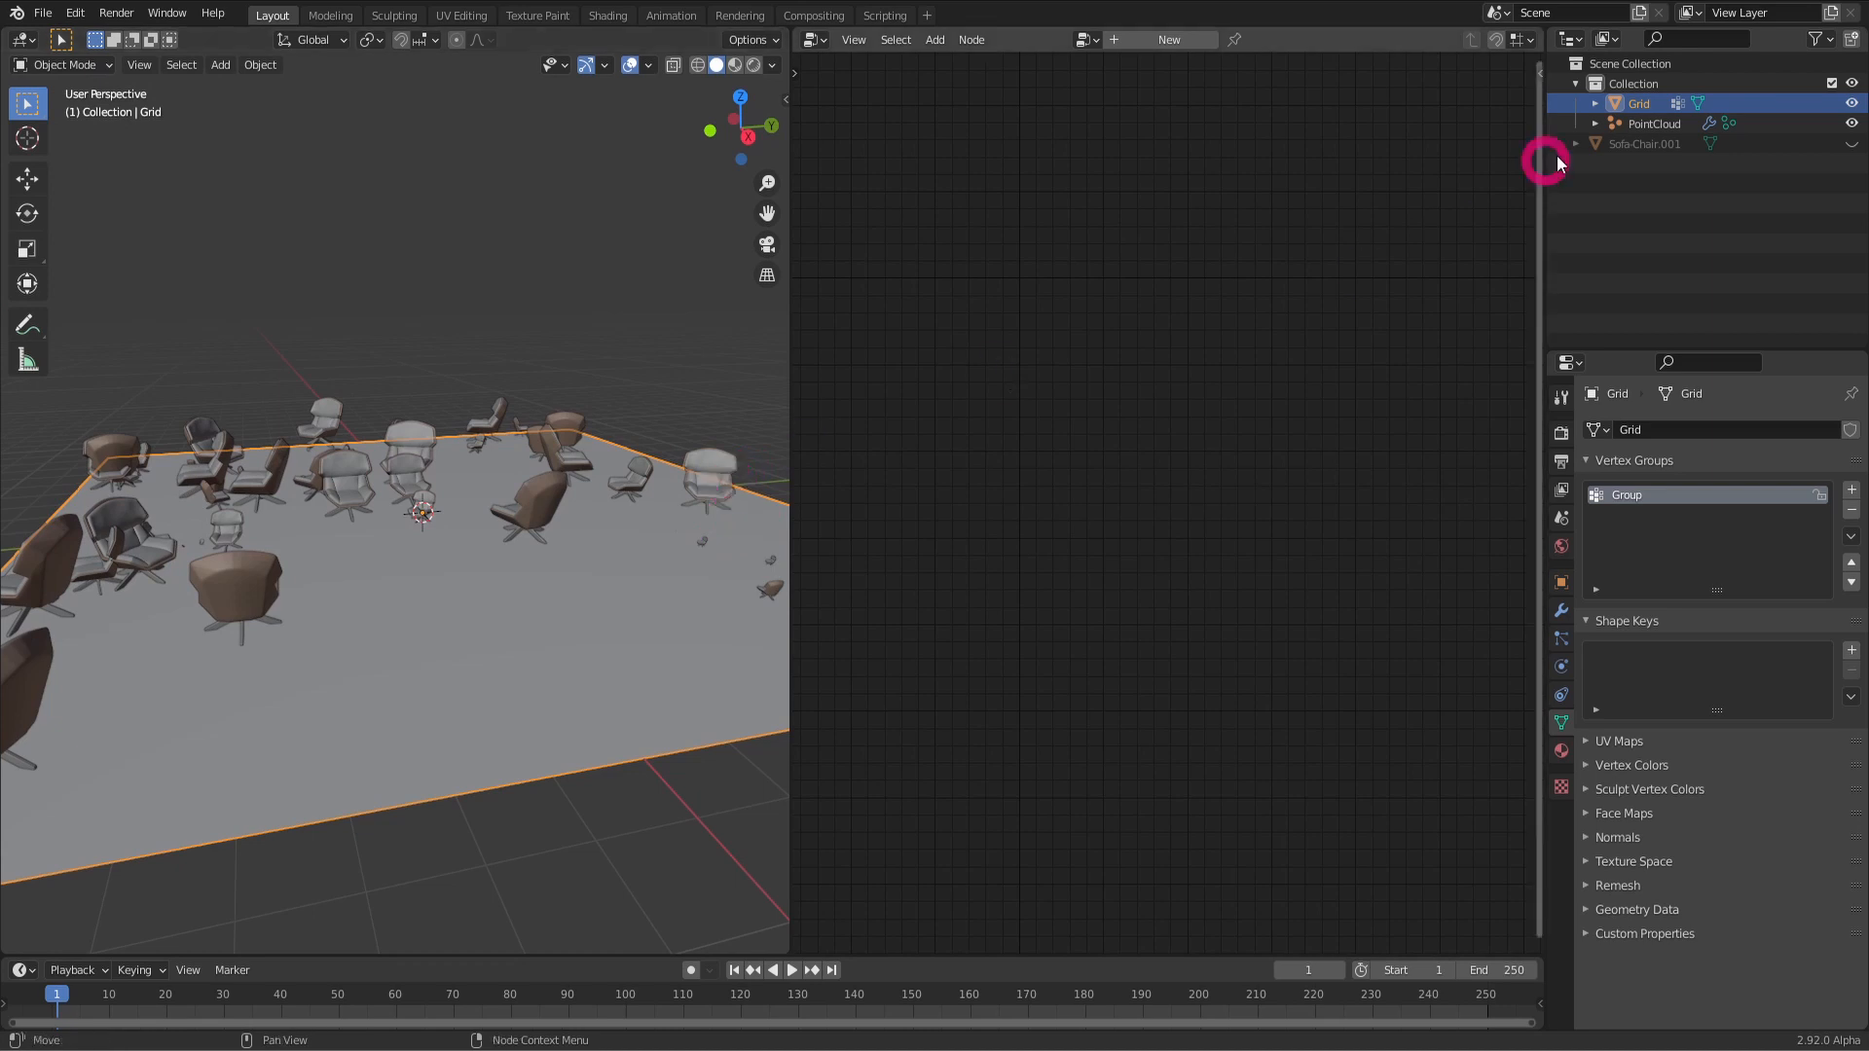
left_click(1645, 124)
middle_click_drag(1293, 369, 1166, 318)
left_click_drag(1008, 319, 1305, 668)
key("g")
left_click(1331, 676)
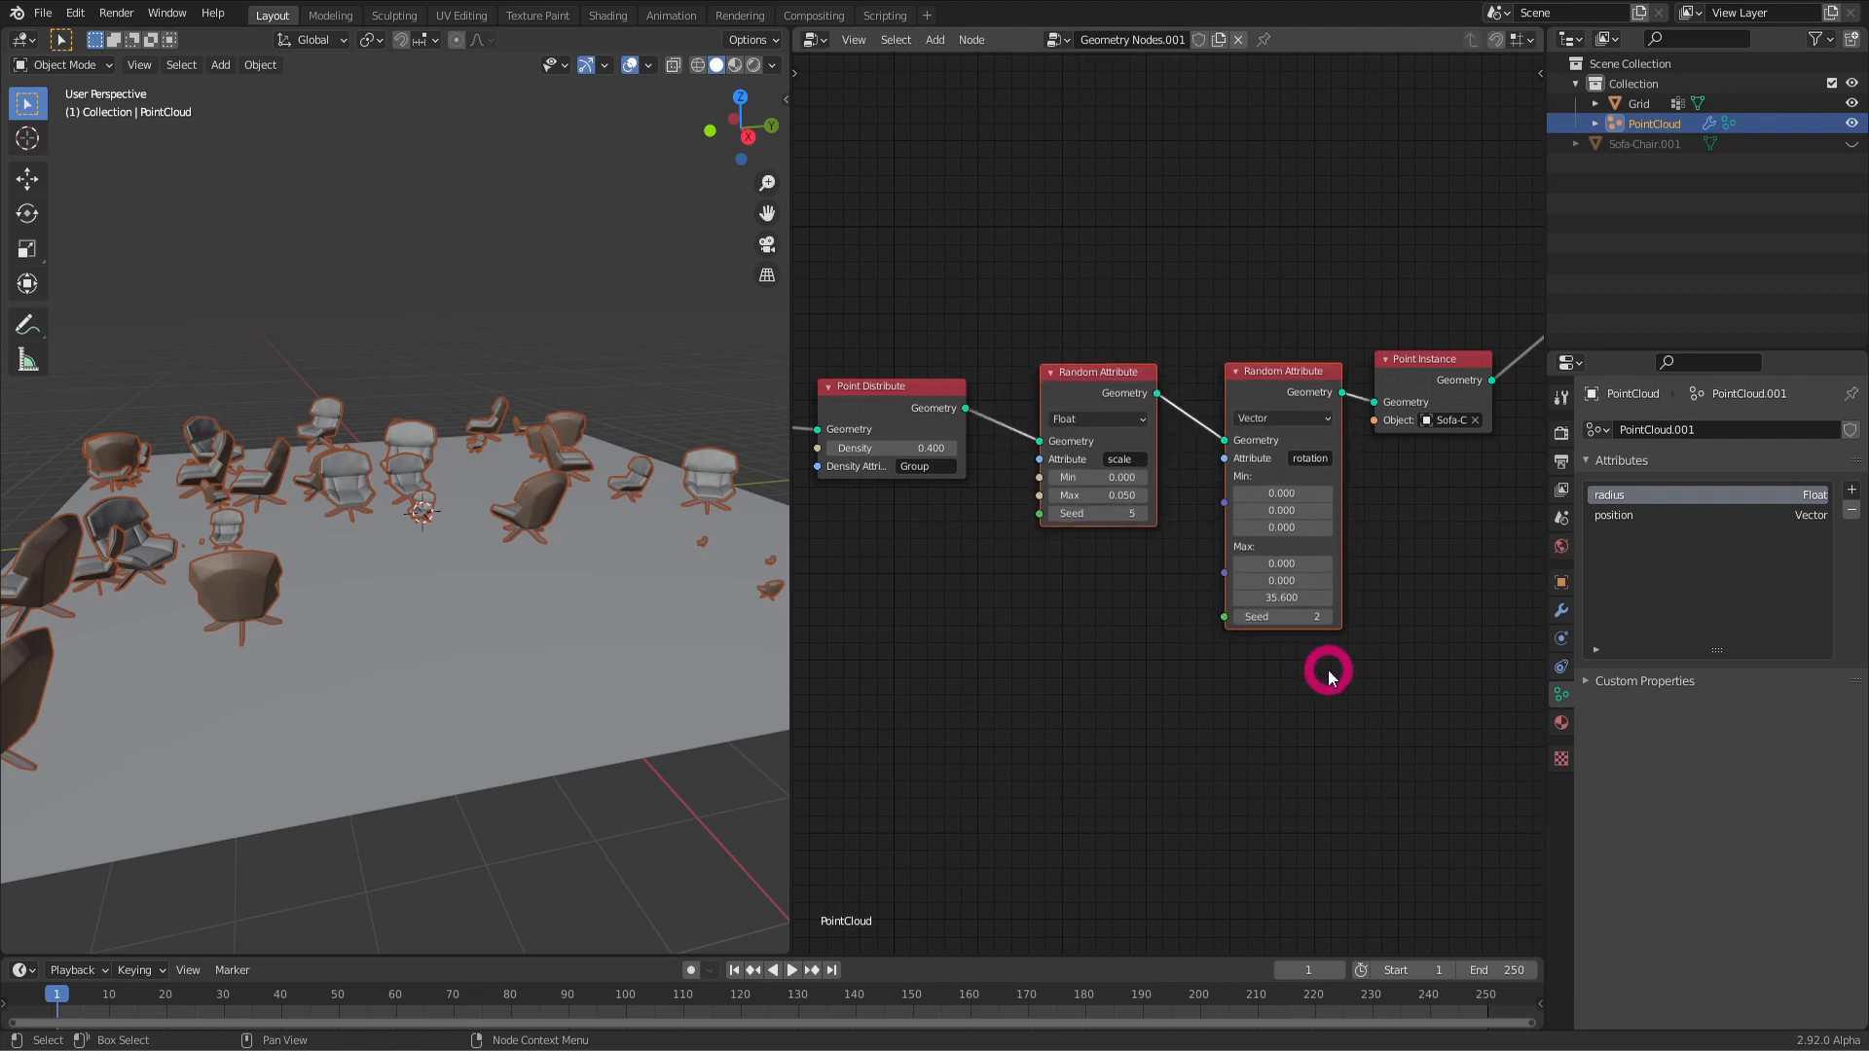
left_click(1221, 320)
Step: Nudge the scale and rotation Random Attribute nodes individually to slightly new positions in the node tree
scroll(1119, 352, "up", 4)
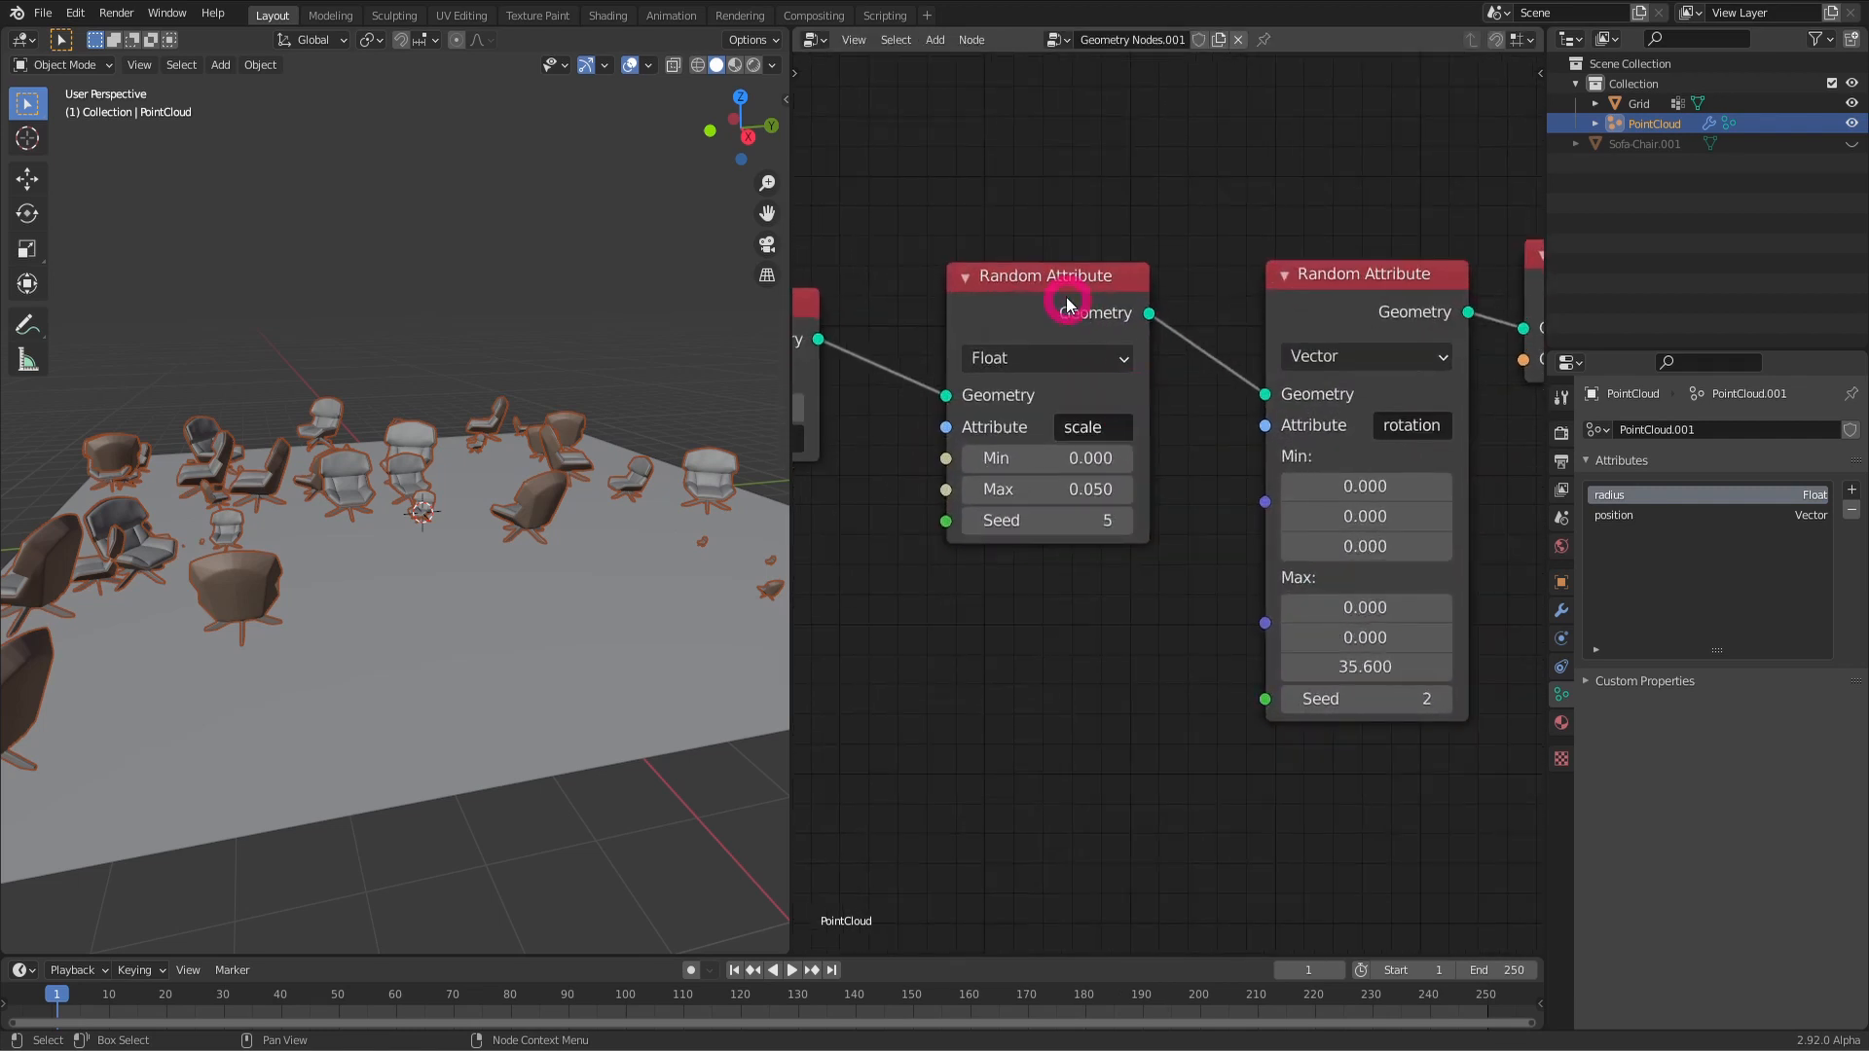
mouse_move(1067, 297)
left_mouse_down()
mouse_move(1058, 325)
mouse_move(1079, 310)
left_mouse_up()
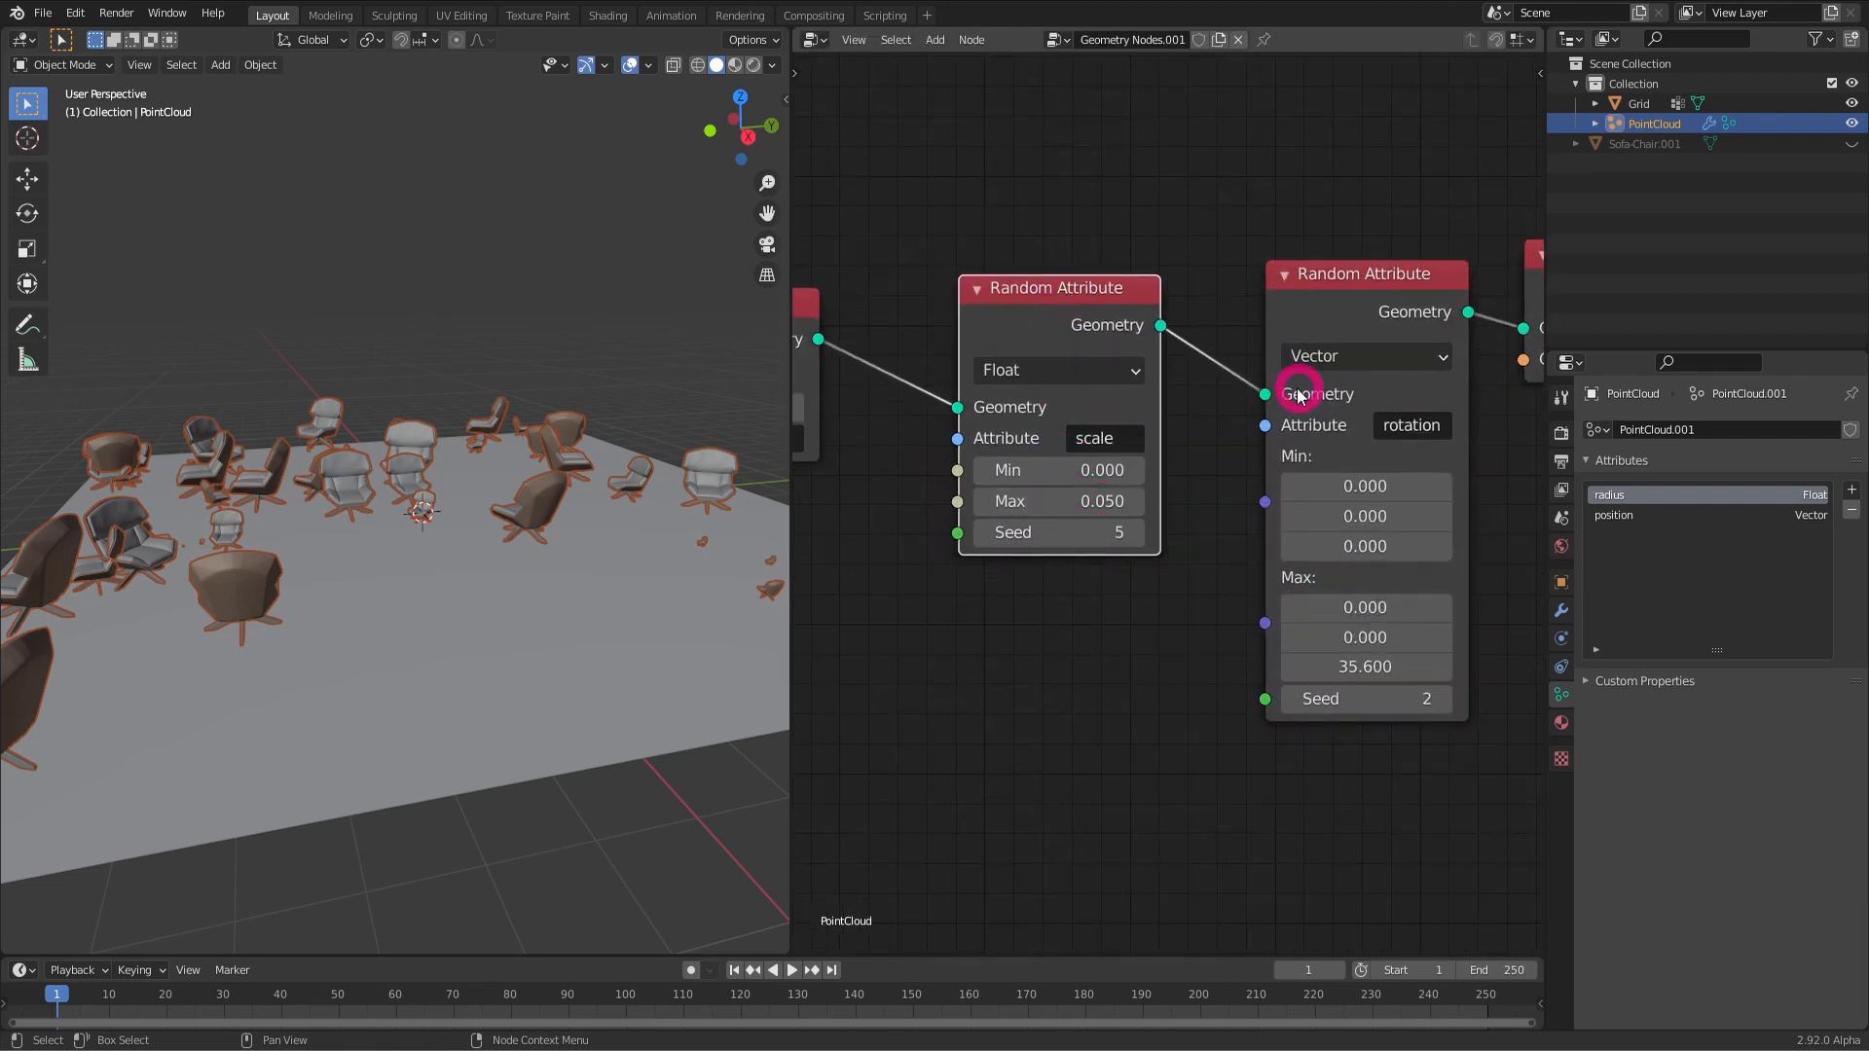
middle_click_drag(1331, 316, 1141, 292)
left_click_drag(1189, 261, 1176, 261)
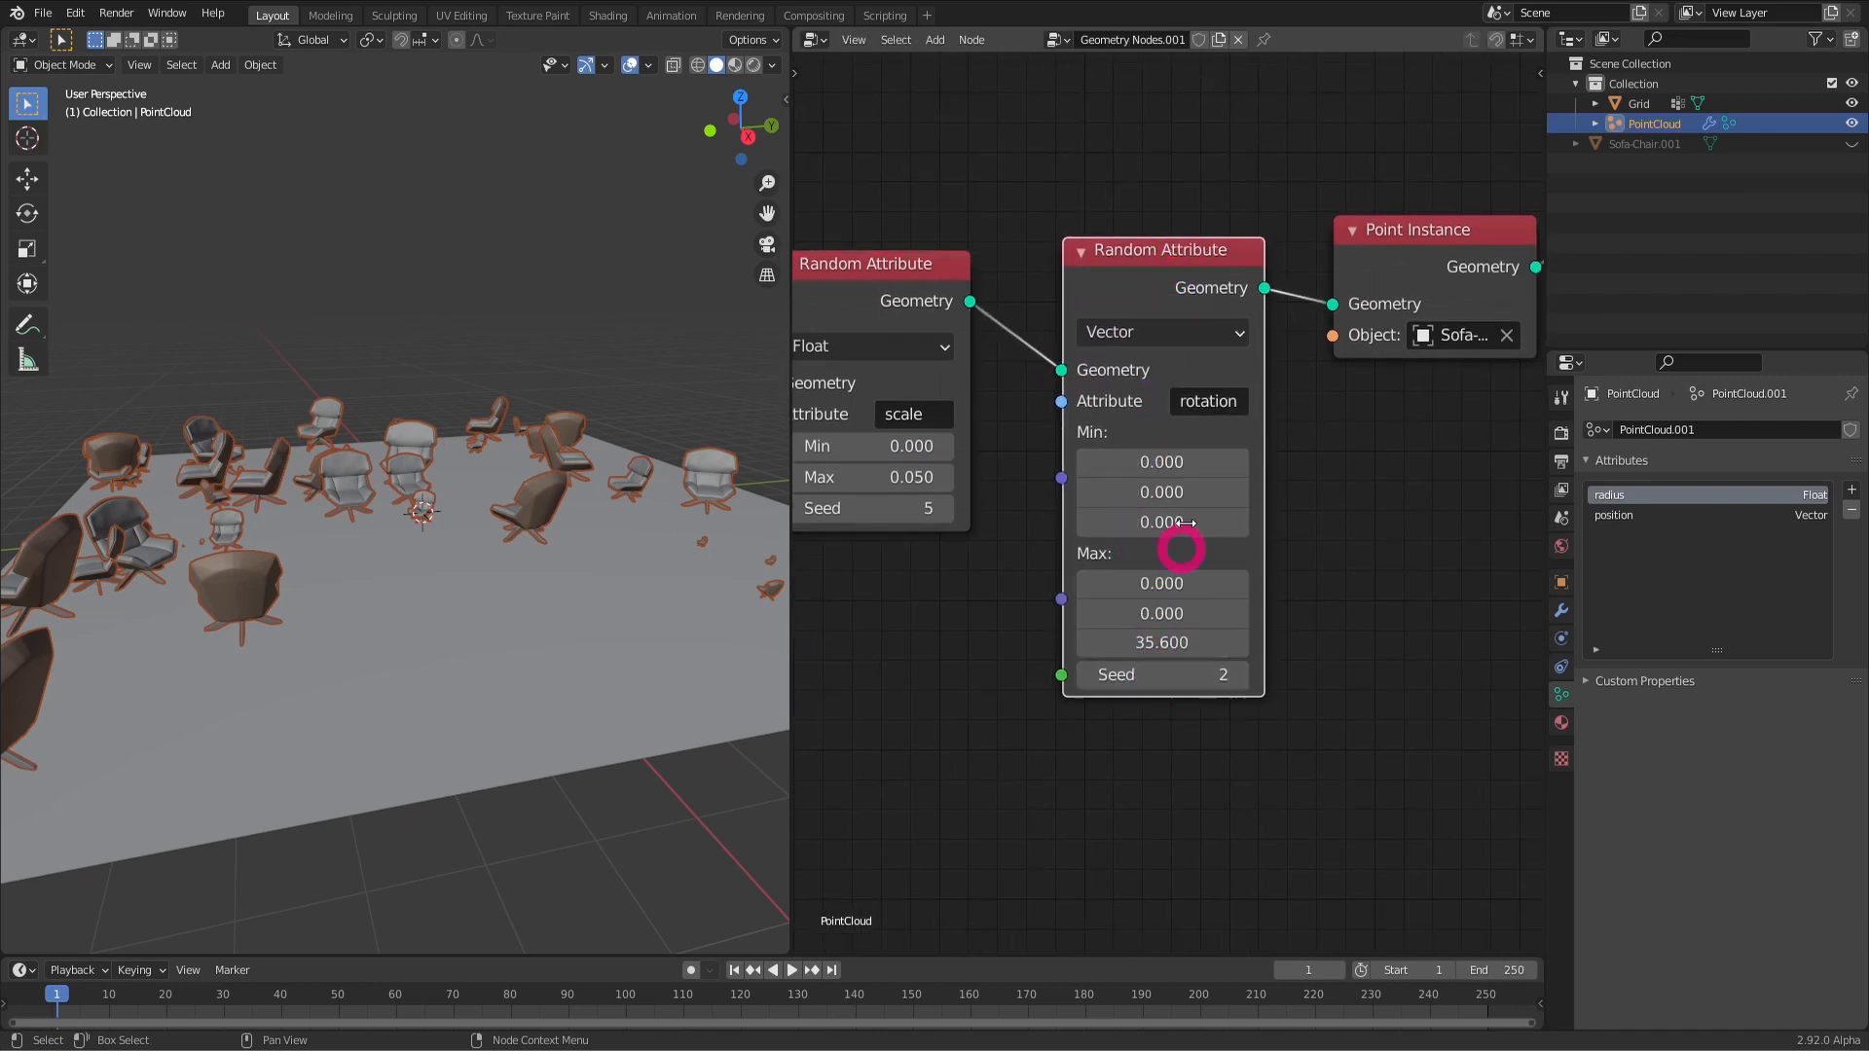
mouse_move(271, 464)
middle_mouse_down()
mouse_move(530, 451)
mouse_move(476, 473)
mouse_move(284, 484)
middle_mouse_up()
scroll(983, 465, "down", 3)
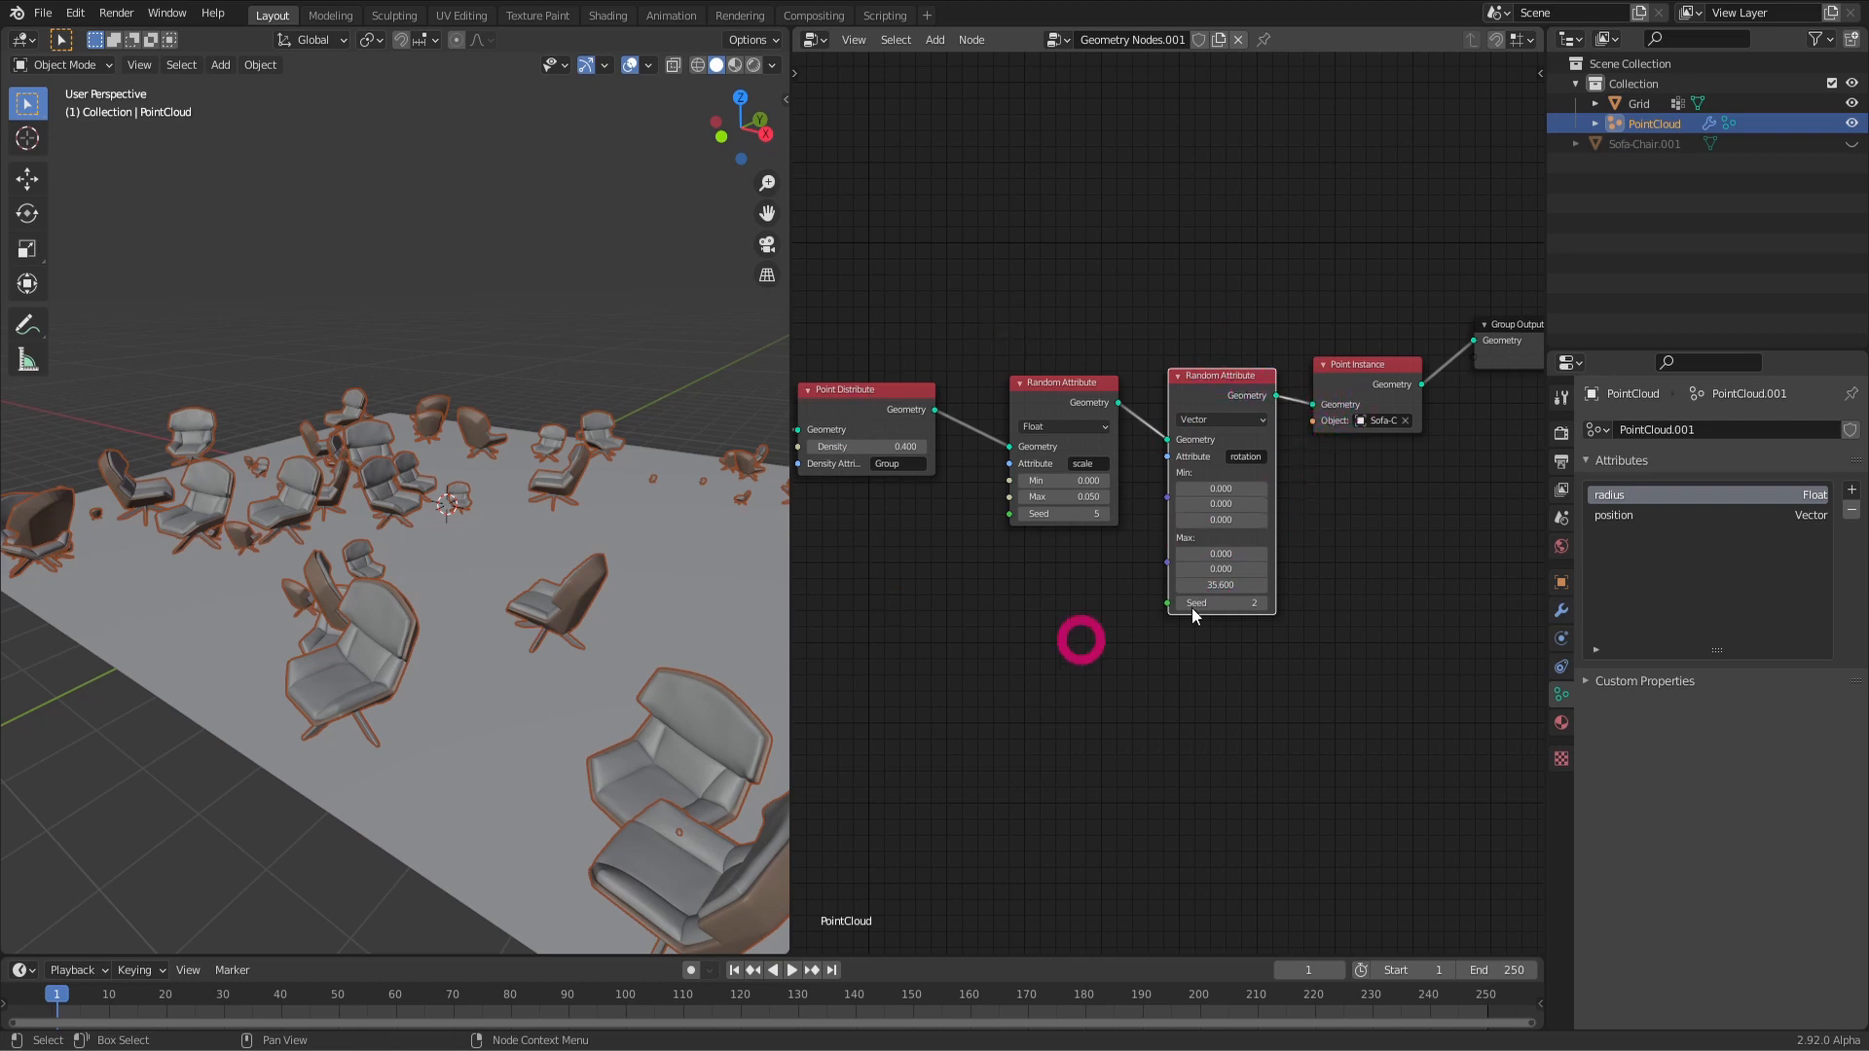
mouse_move(527, 470)
middle_mouse_down()
mouse_move(545, 442)
mouse_move(279, 430)
mouse_move(417, 455)
mouse_move(545, 448)
middle_mouse_up()
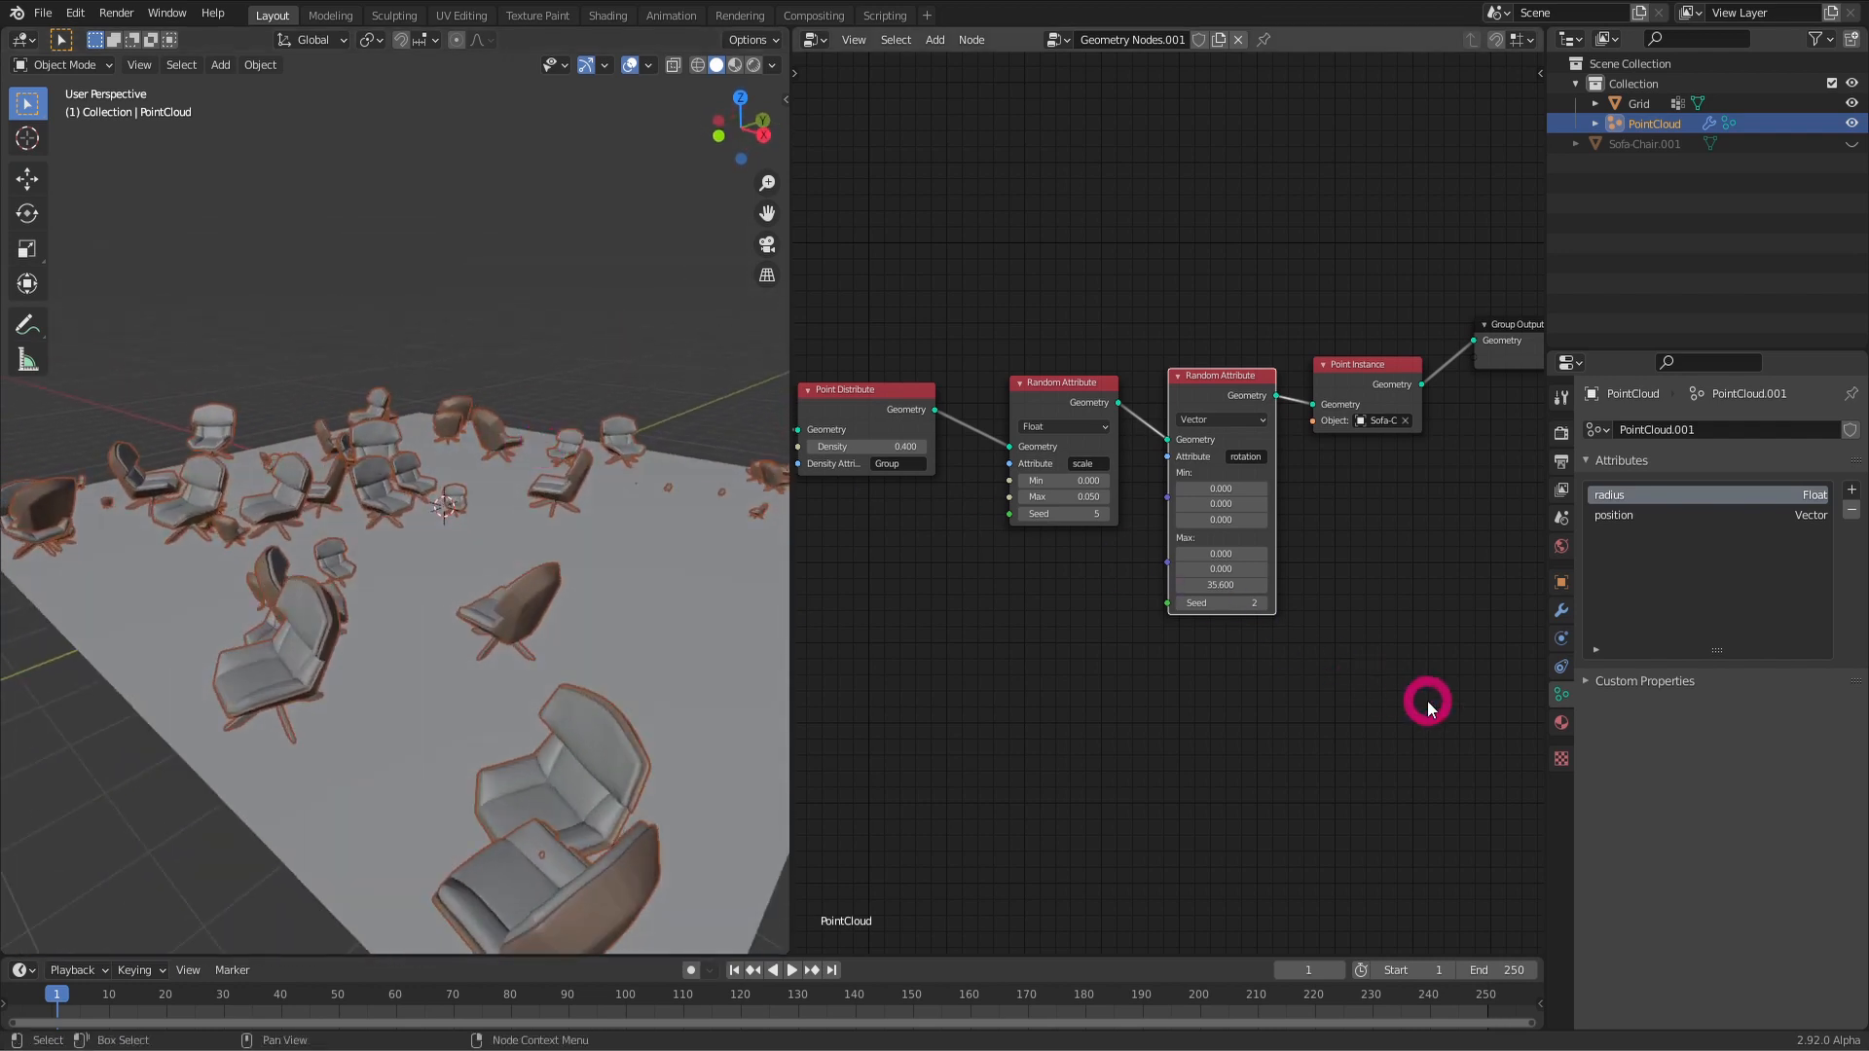